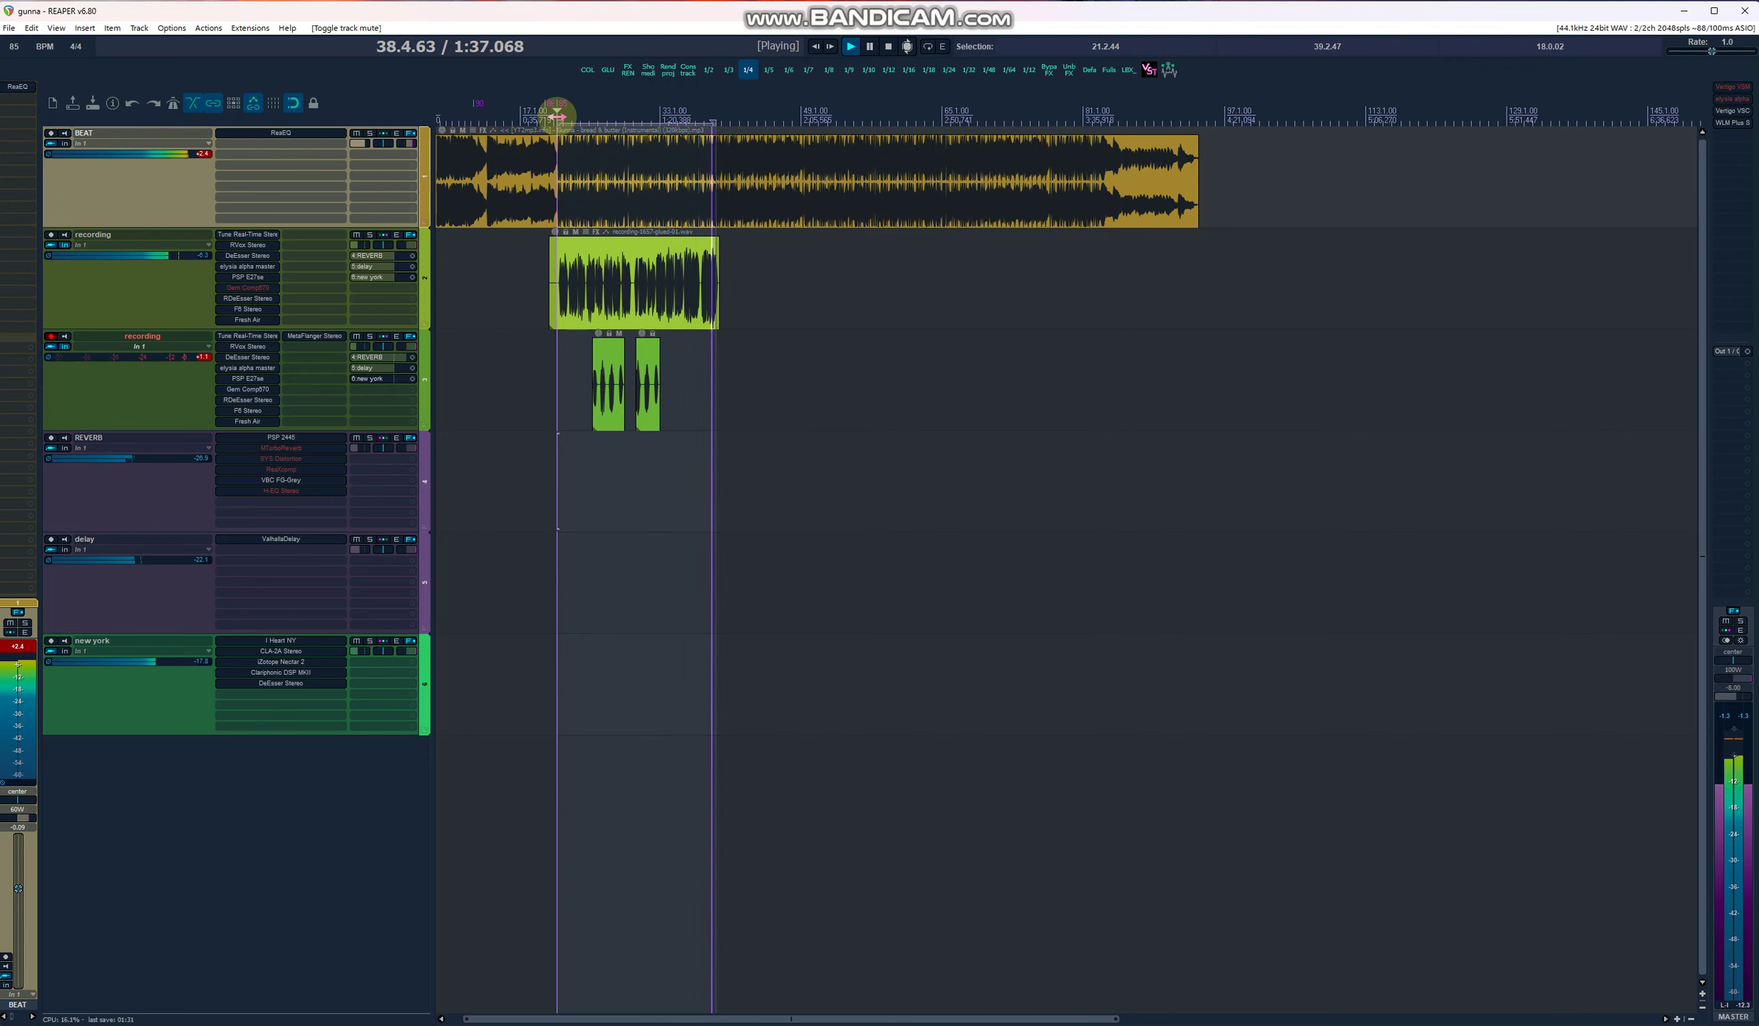
Step: Play from the start of the time selection and bypass the effects on both recording tracks, REVERB, delay and new york, briefly muting BEAT
{"action": "left_click", "coordinate": [557, 115]}
{"action": "left_click", "coordinate": [557, 116]}
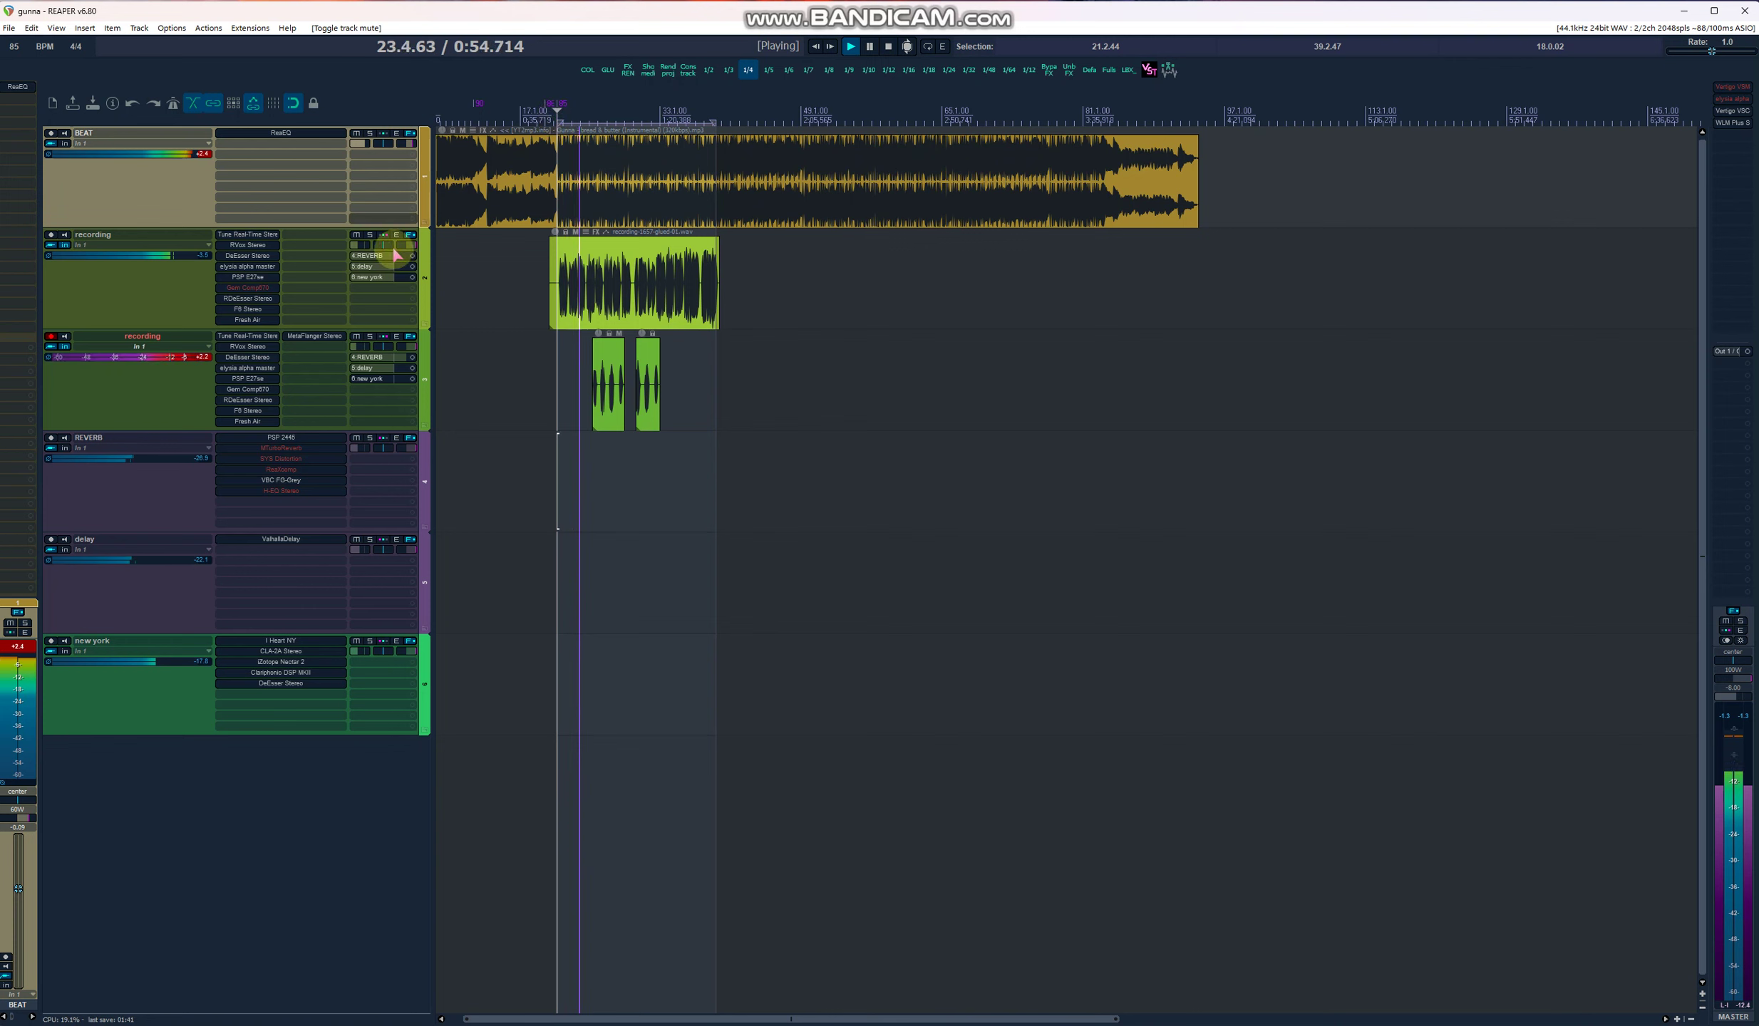
{"action": "left_click_drag", "start_coordinate": [414, 239], "coordinate": [425, 612]}
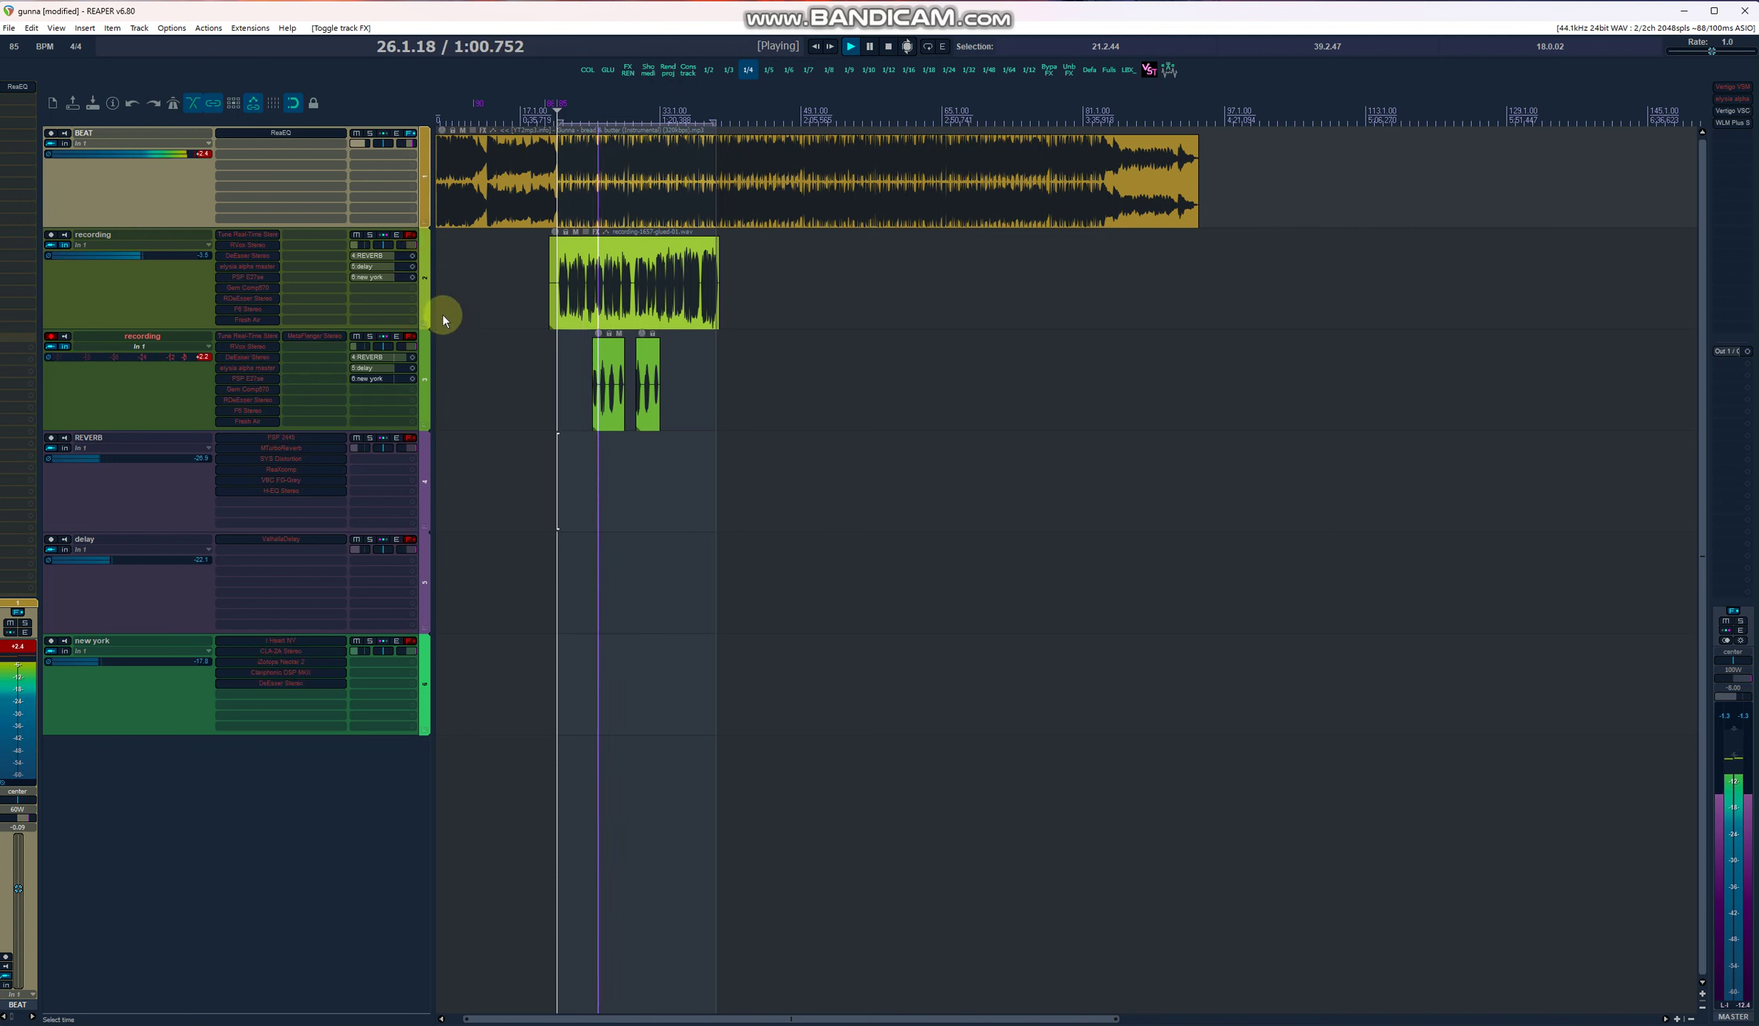
{"action": "left_click", "coordinate": [357, 133]}
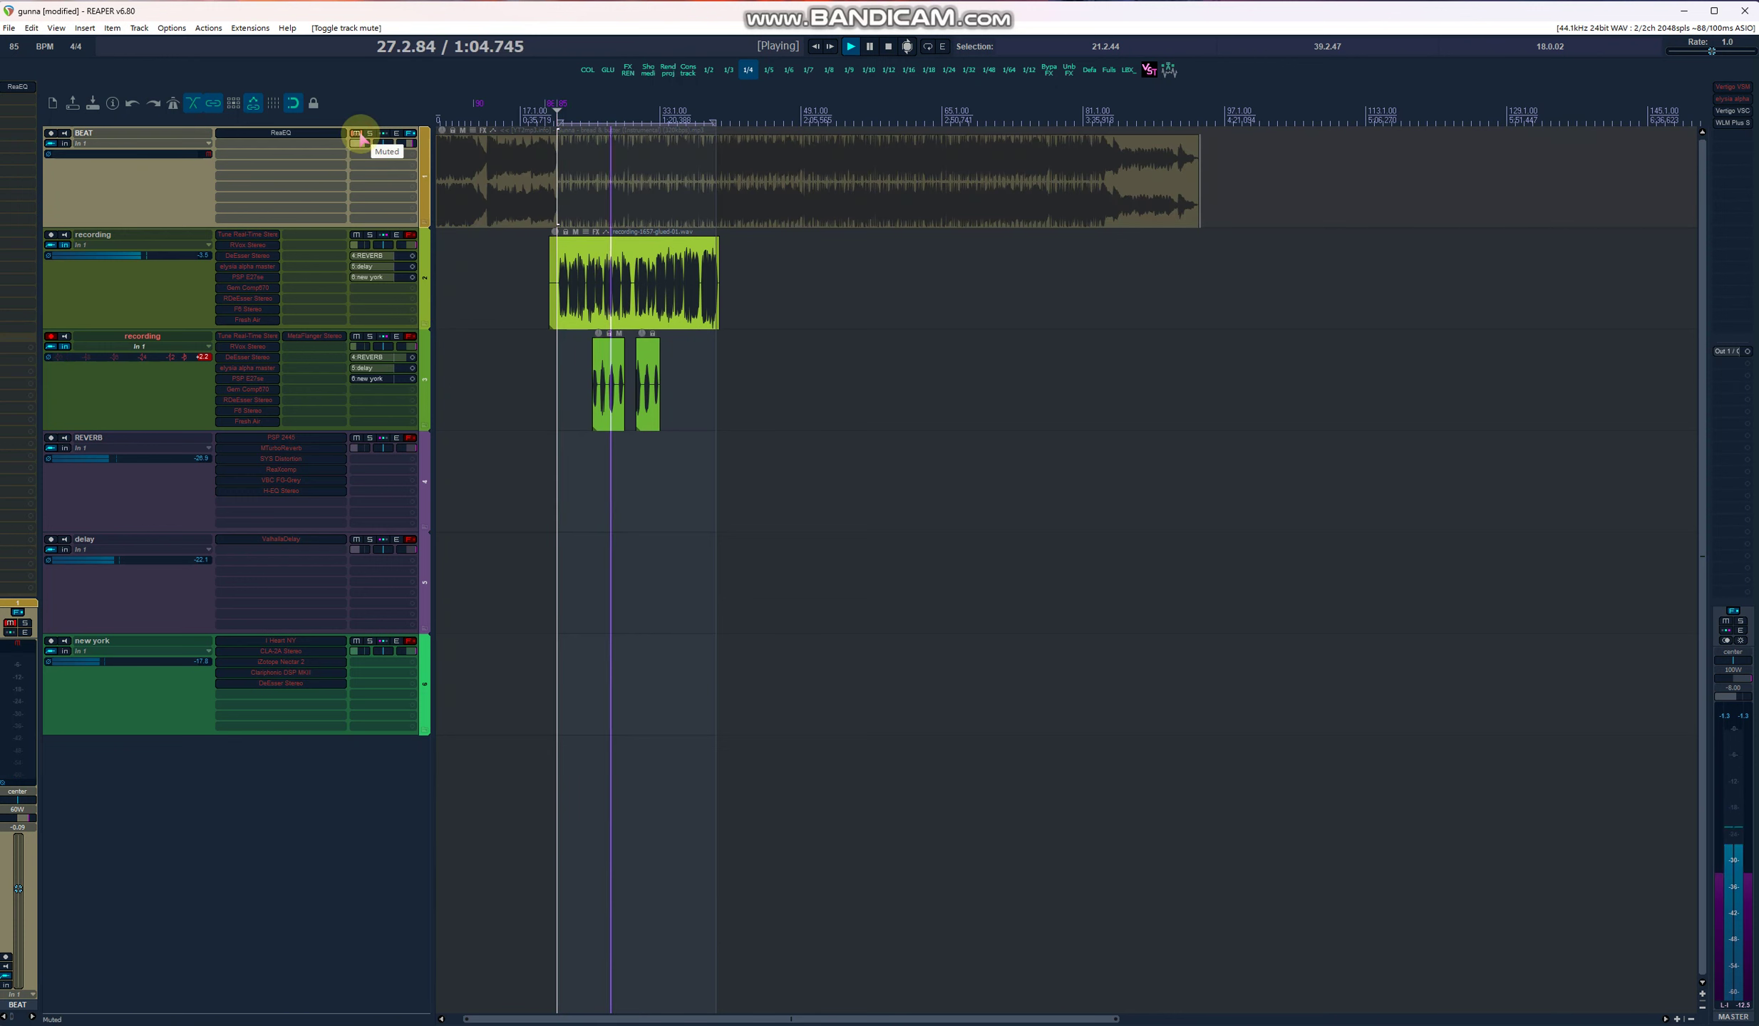
{"action": "left_click", "coordinate": [357, 133]}
Step: Re-enable the effects on both recording tracks, REVERB, delay and new york during playback
{"action": "left_click", "coordinate": [410, 234]}
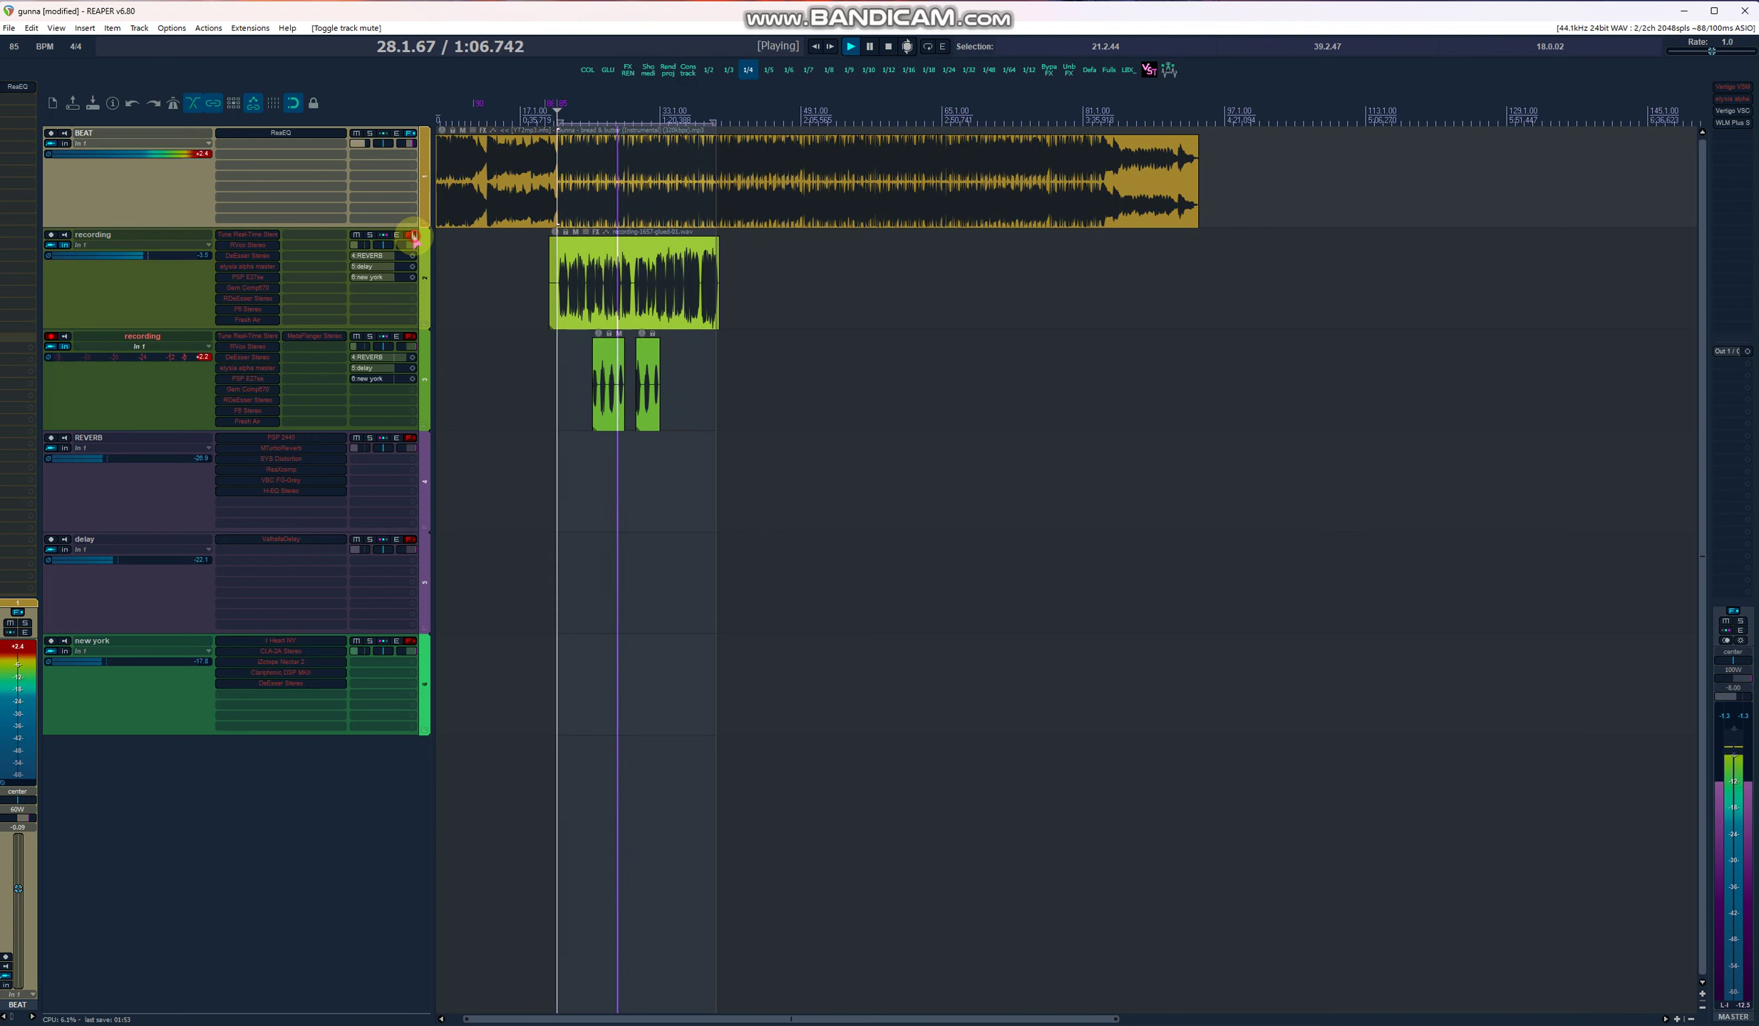
{"action": "left_click", "coordinate": [411, 337]}
{"action": "left_click", "coordinate": [410, 438]}
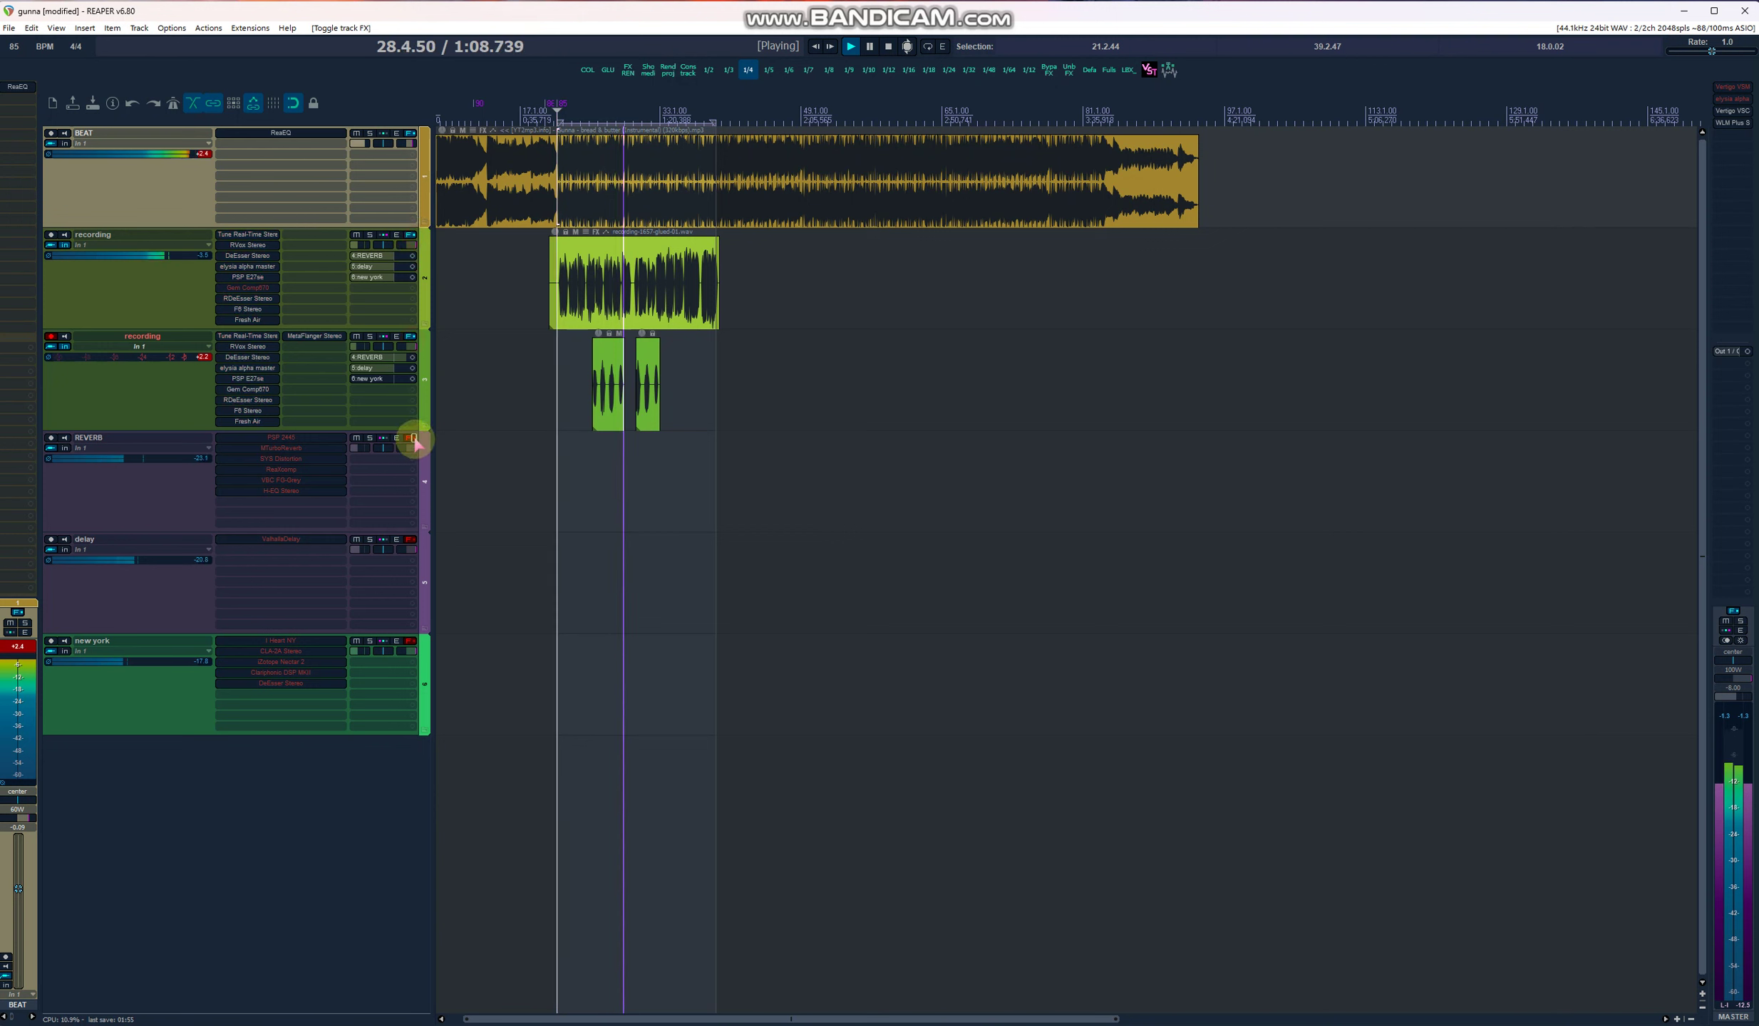
{"action": "left_click", "coordinate": [410, 539]}
{"action": "left_click", "coordinate": [412, 641]}
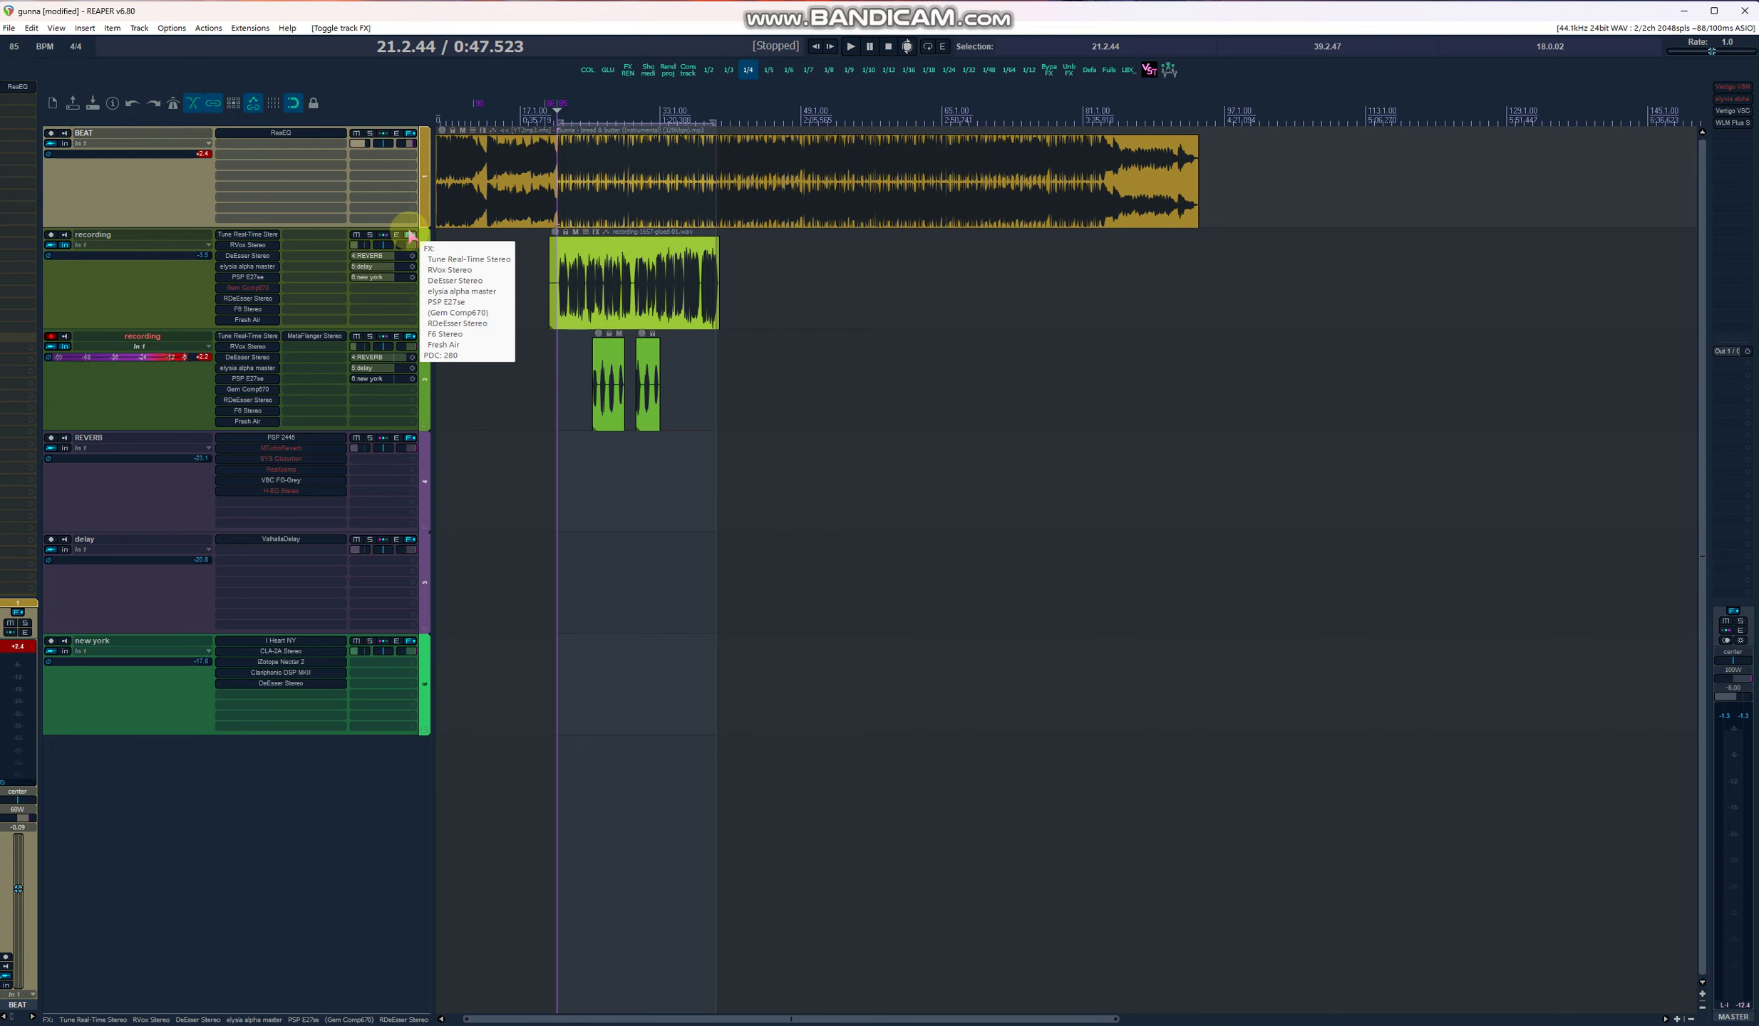
Step: Open the first recording track's input FX chain, show Vocal Rider Mono, and arm the track with live monitoring
{"action": "left_click", "coordinate": [65, 244]}
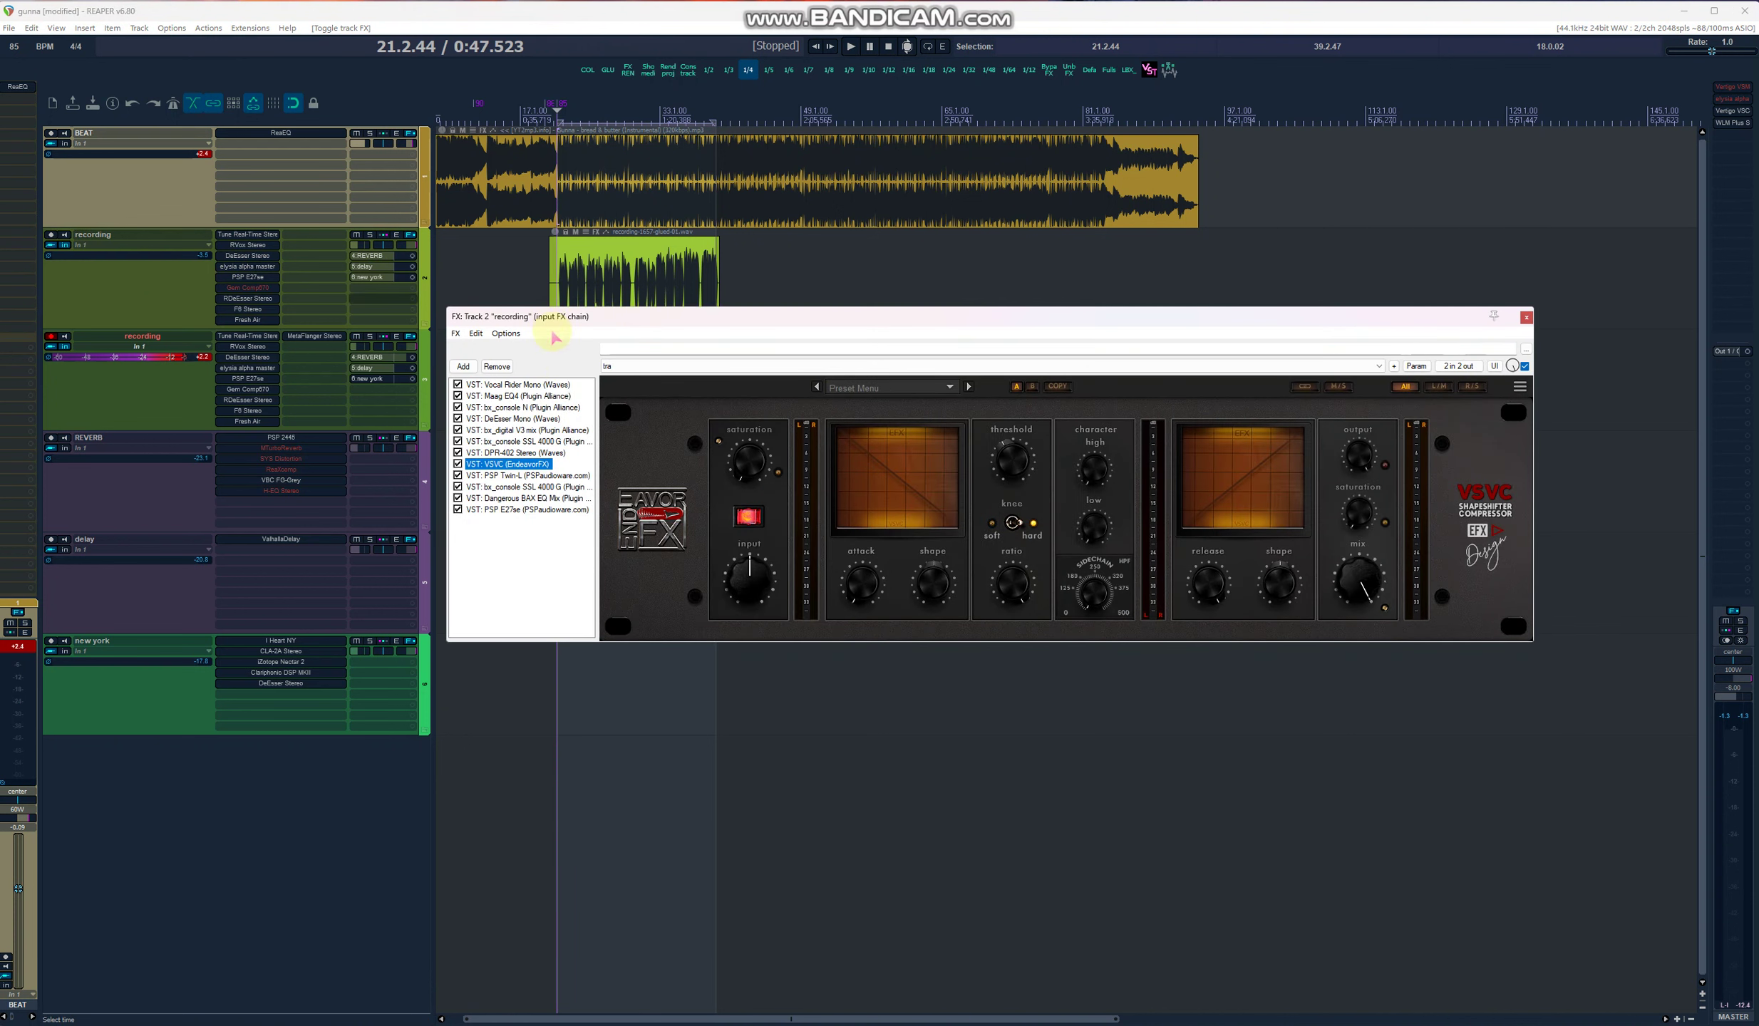
{"action": "left_click", "coordinate": [518, 384]}
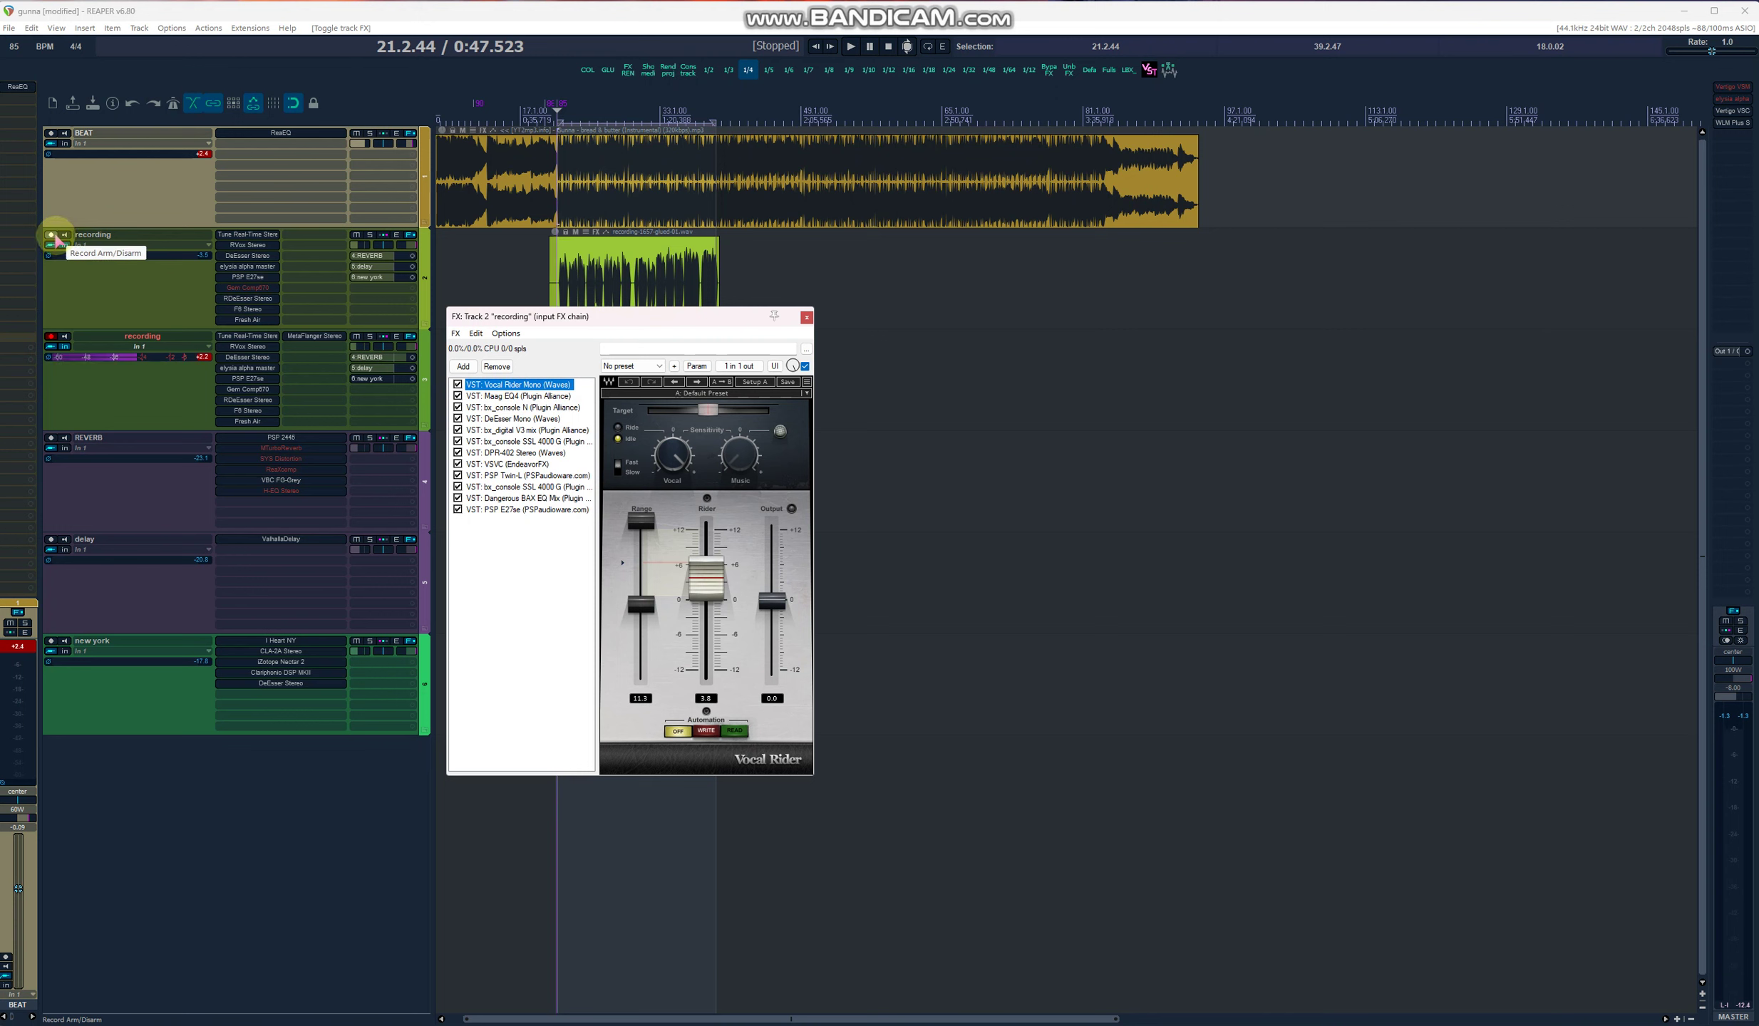
{"action": "left_click", "coordinate": [51, 235]}
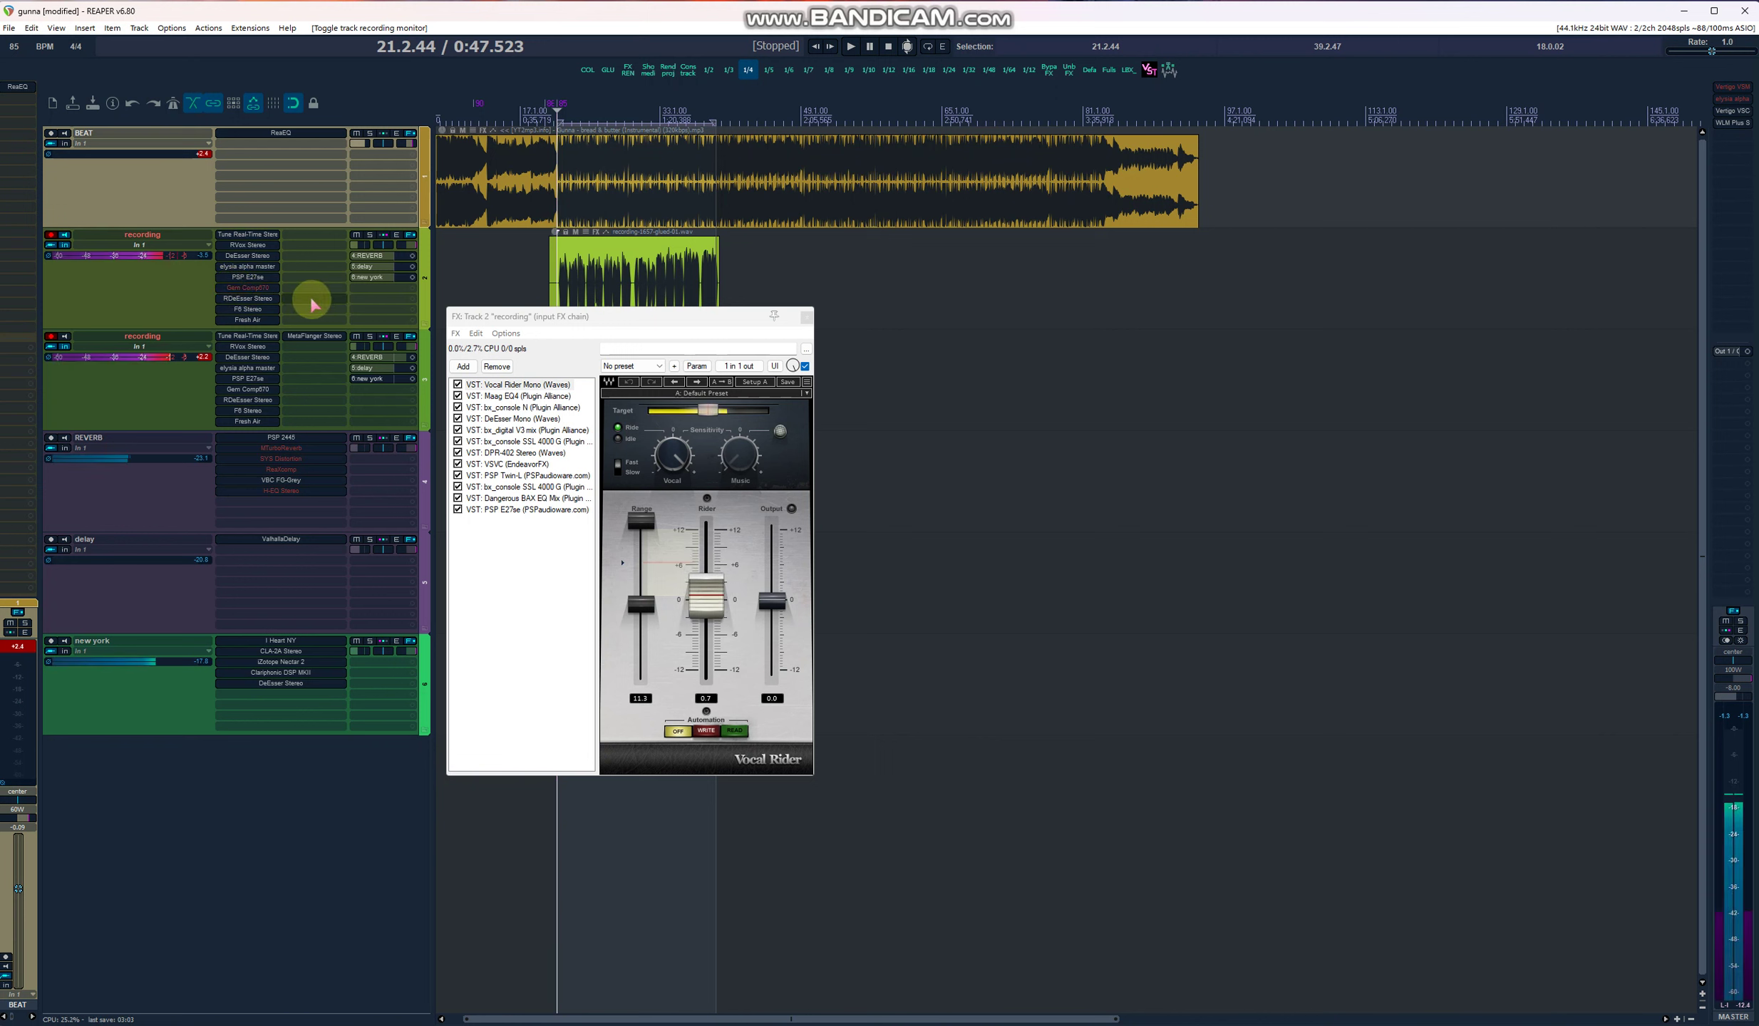
Step: Bypass every plugin after Vocal Rider Mono in the first recording track's input FX chain
{"action": "left_click", "coordinate": [458, 395]}
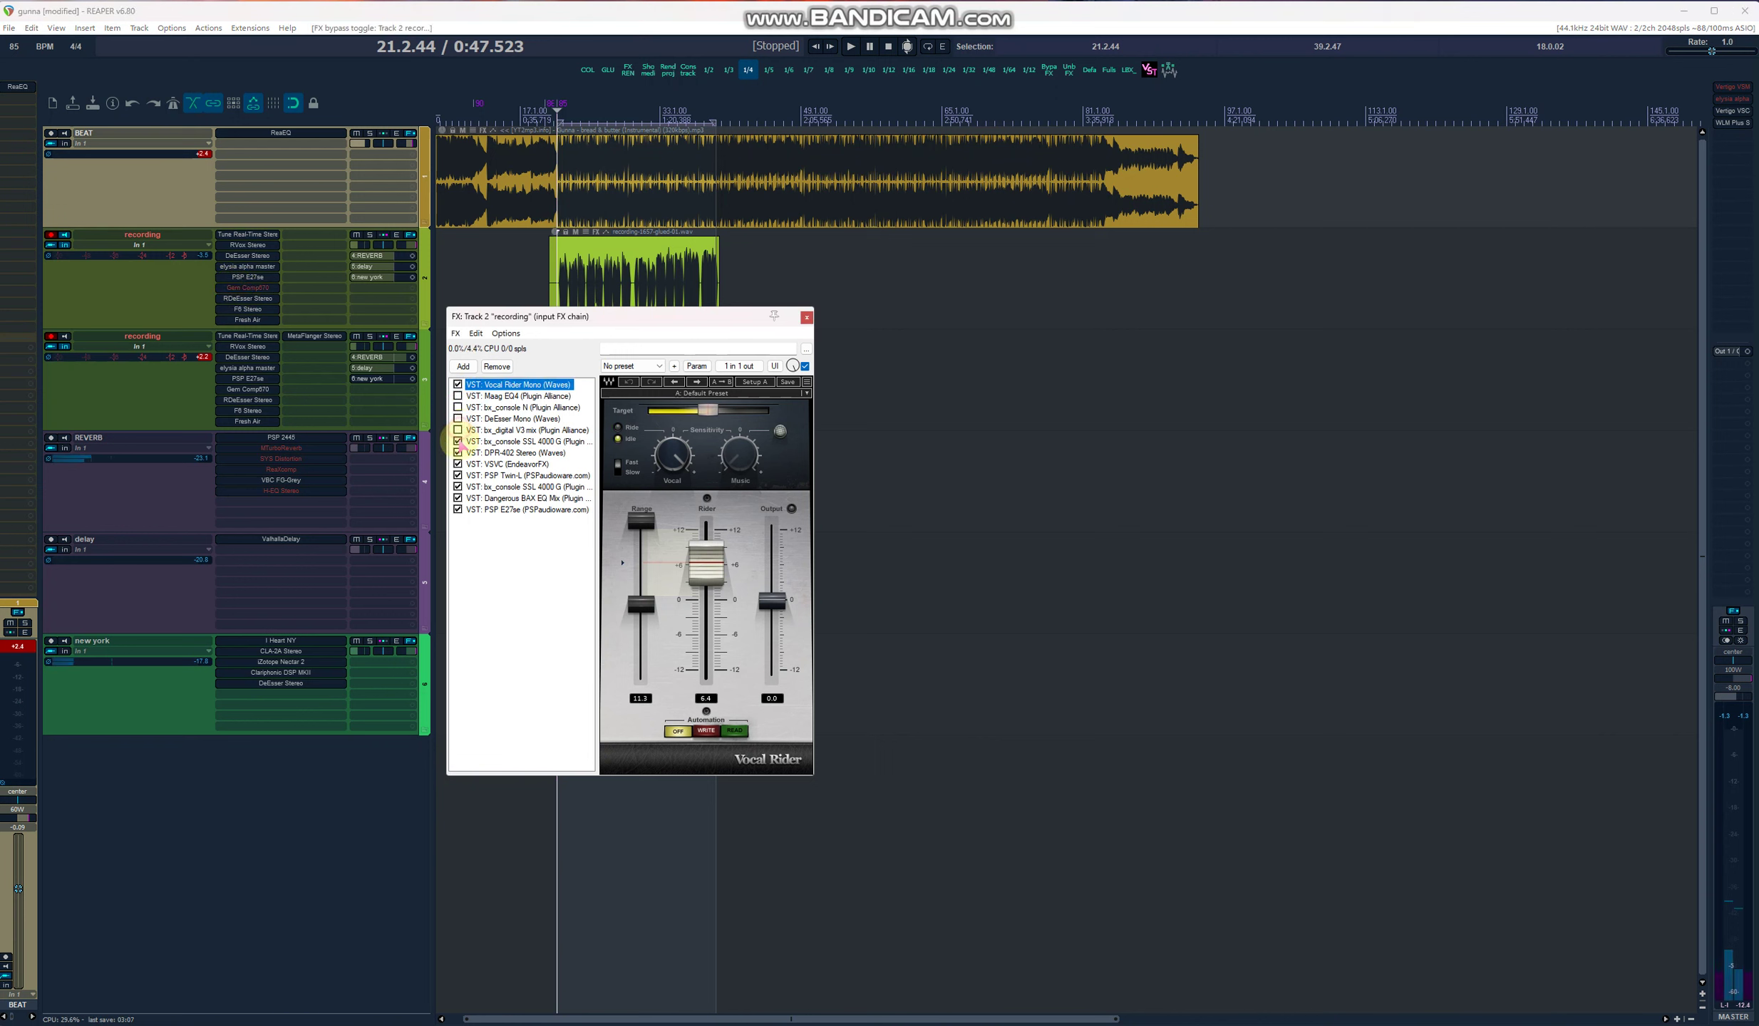
{"action": "left_click", "coordinate": [457, 452]}
{"action": "left_click", "coordinate": [458, 464]}
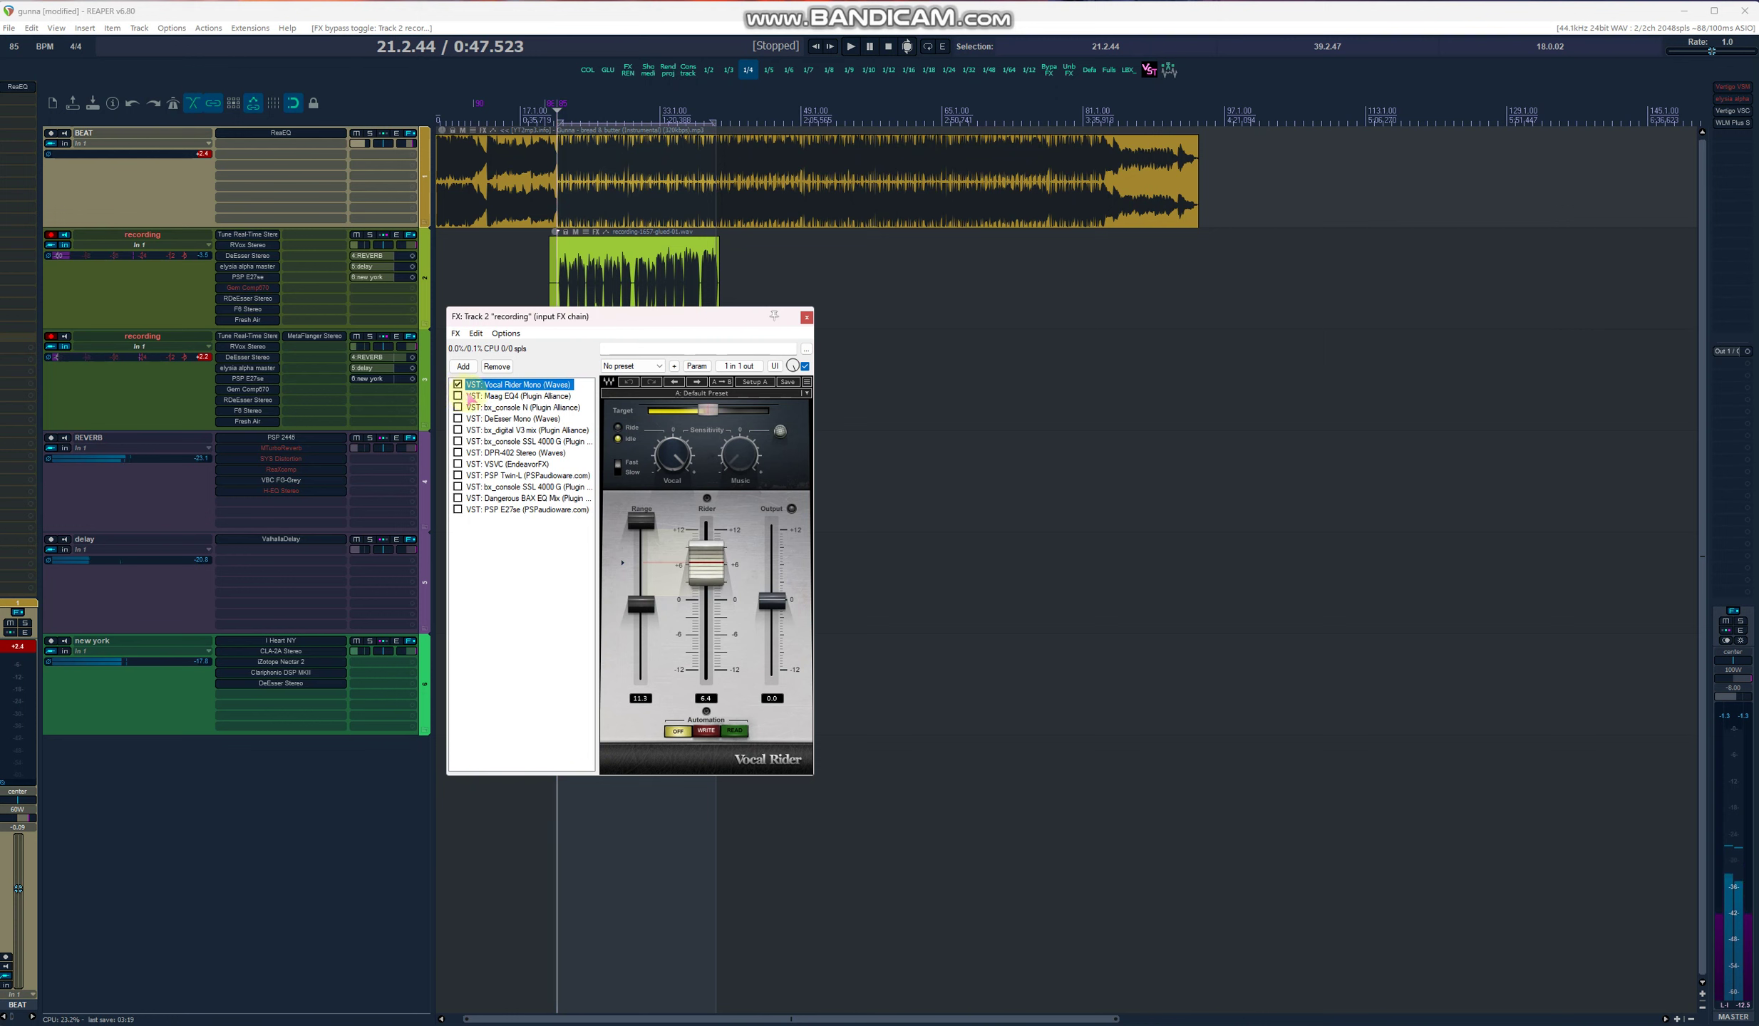
Step: Re-enable the input chain's plugins one by one from Maag EQ4 to PSP E27se, showing the bx_console N interface
{"action": "left_click", "coordinate": [460, 396]}
{"action": "left_click", "coordinate": [458, 407]}
{"action": "left_click", "coordinate": [477, 409]}
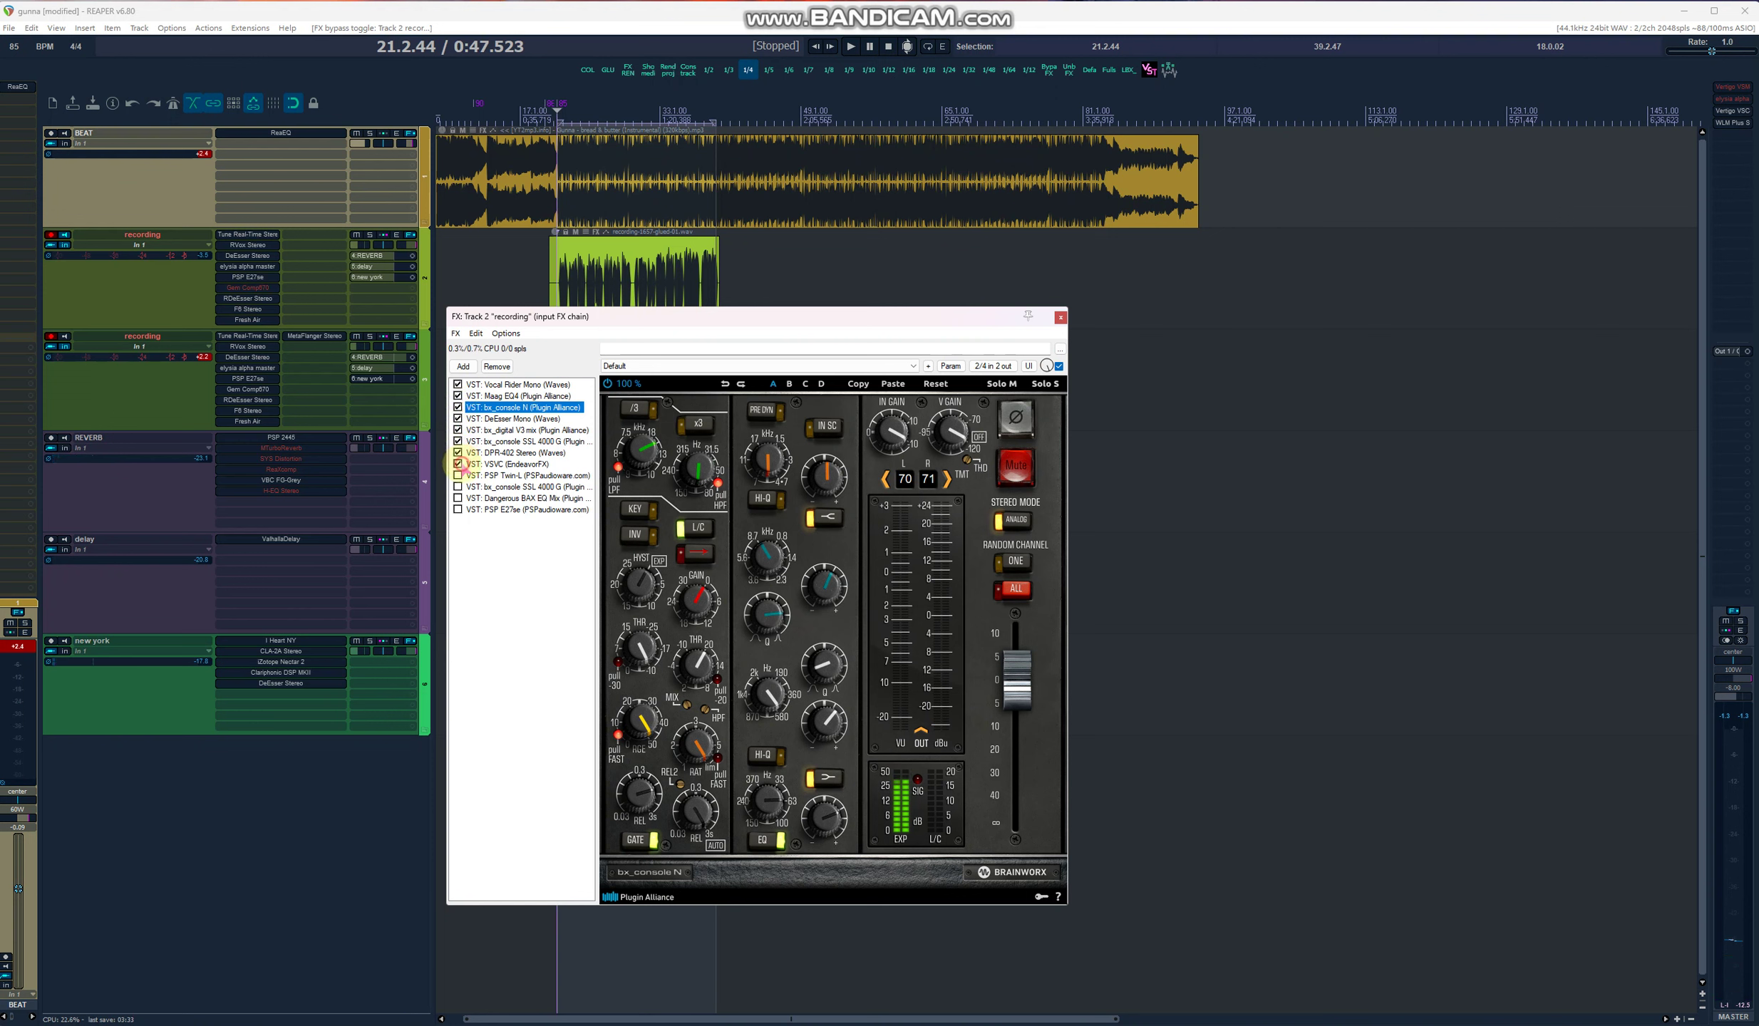
{"action": "left_click", "coordinate": [457, 498]}
{"action": "left_click", "coordinate": [457, 510]}
Step: Close the input FX chain, then turn off monitoring and disarm the first recording track
{"action": "left_click", "coordinate": [1059, 317]}
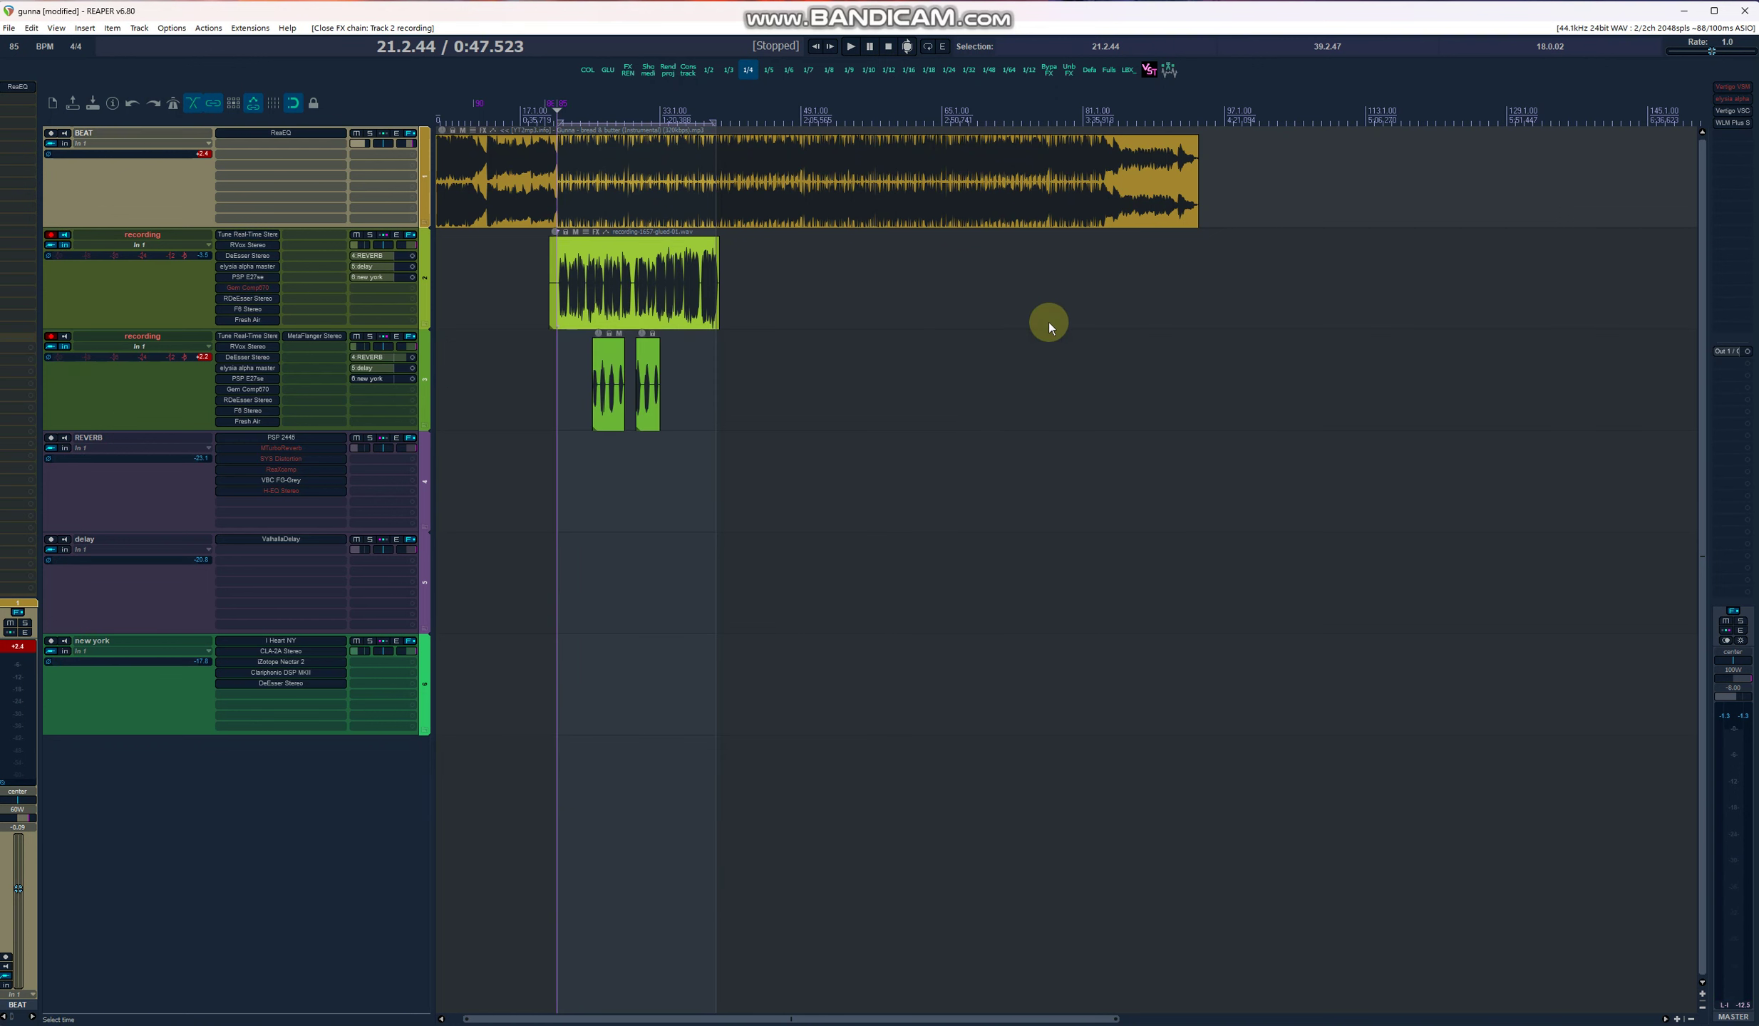
{"action": "left_click", "coordinate": [65, 235]}
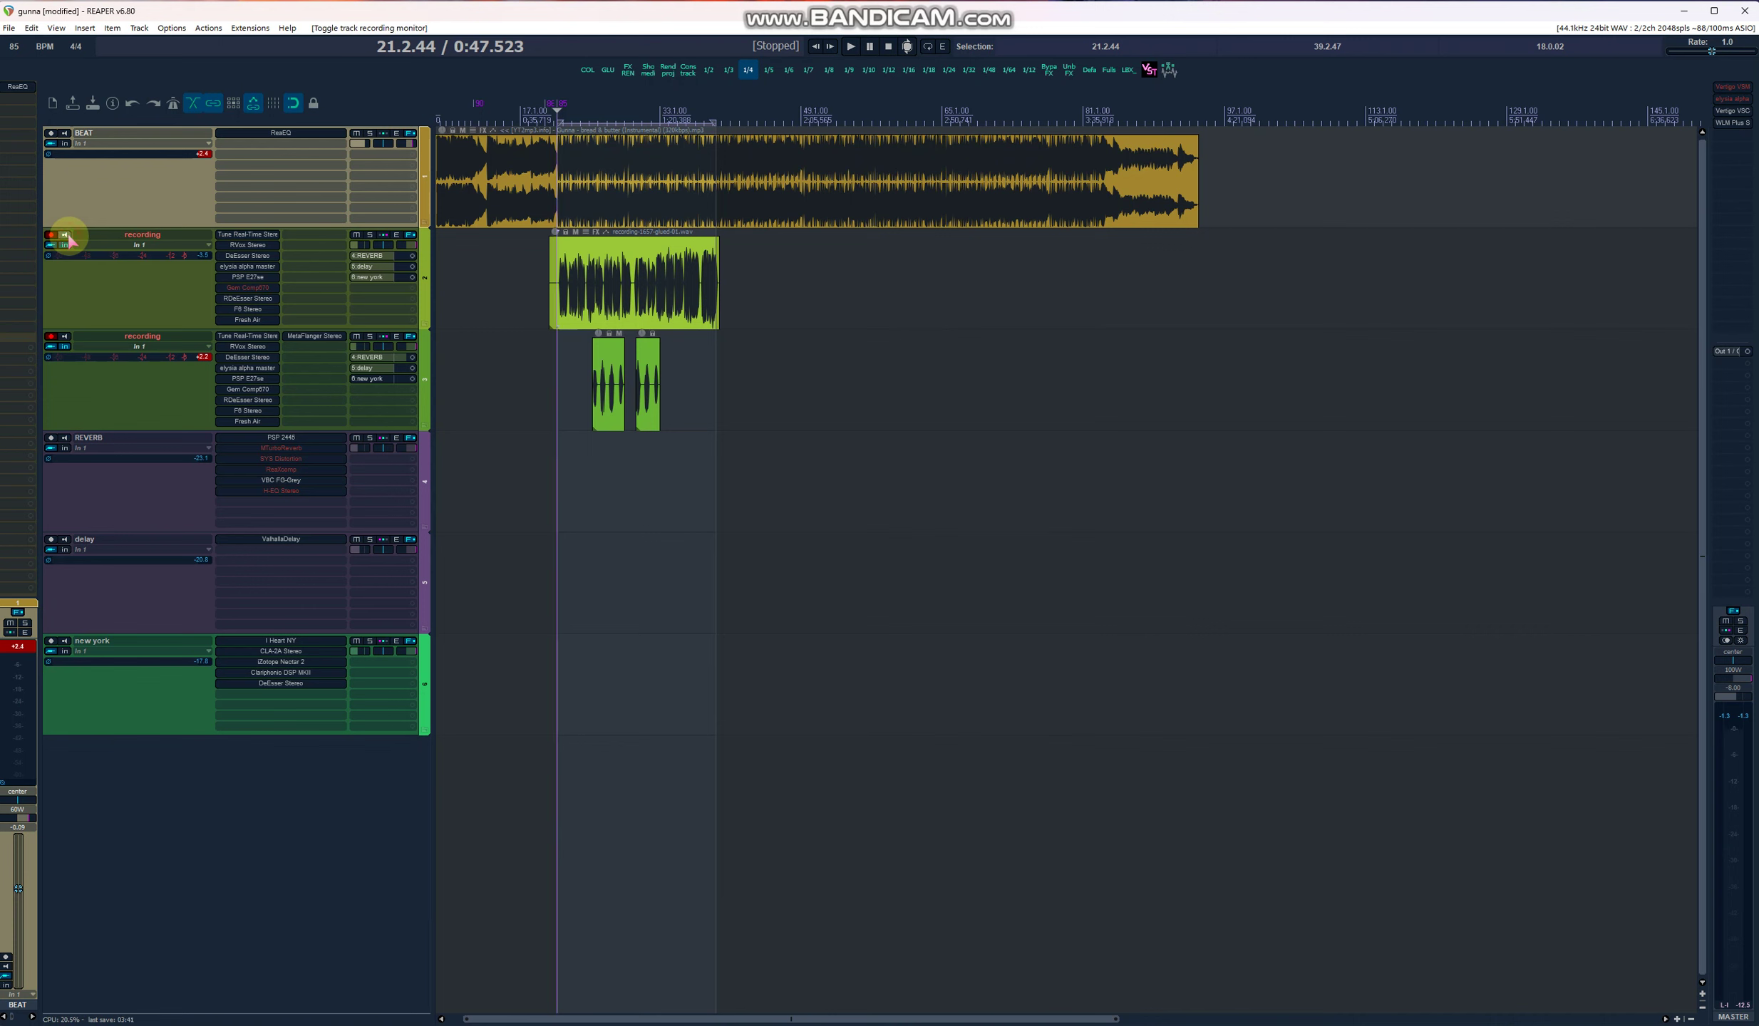
{"action": "left_click", "coordinate": [52, 236]}
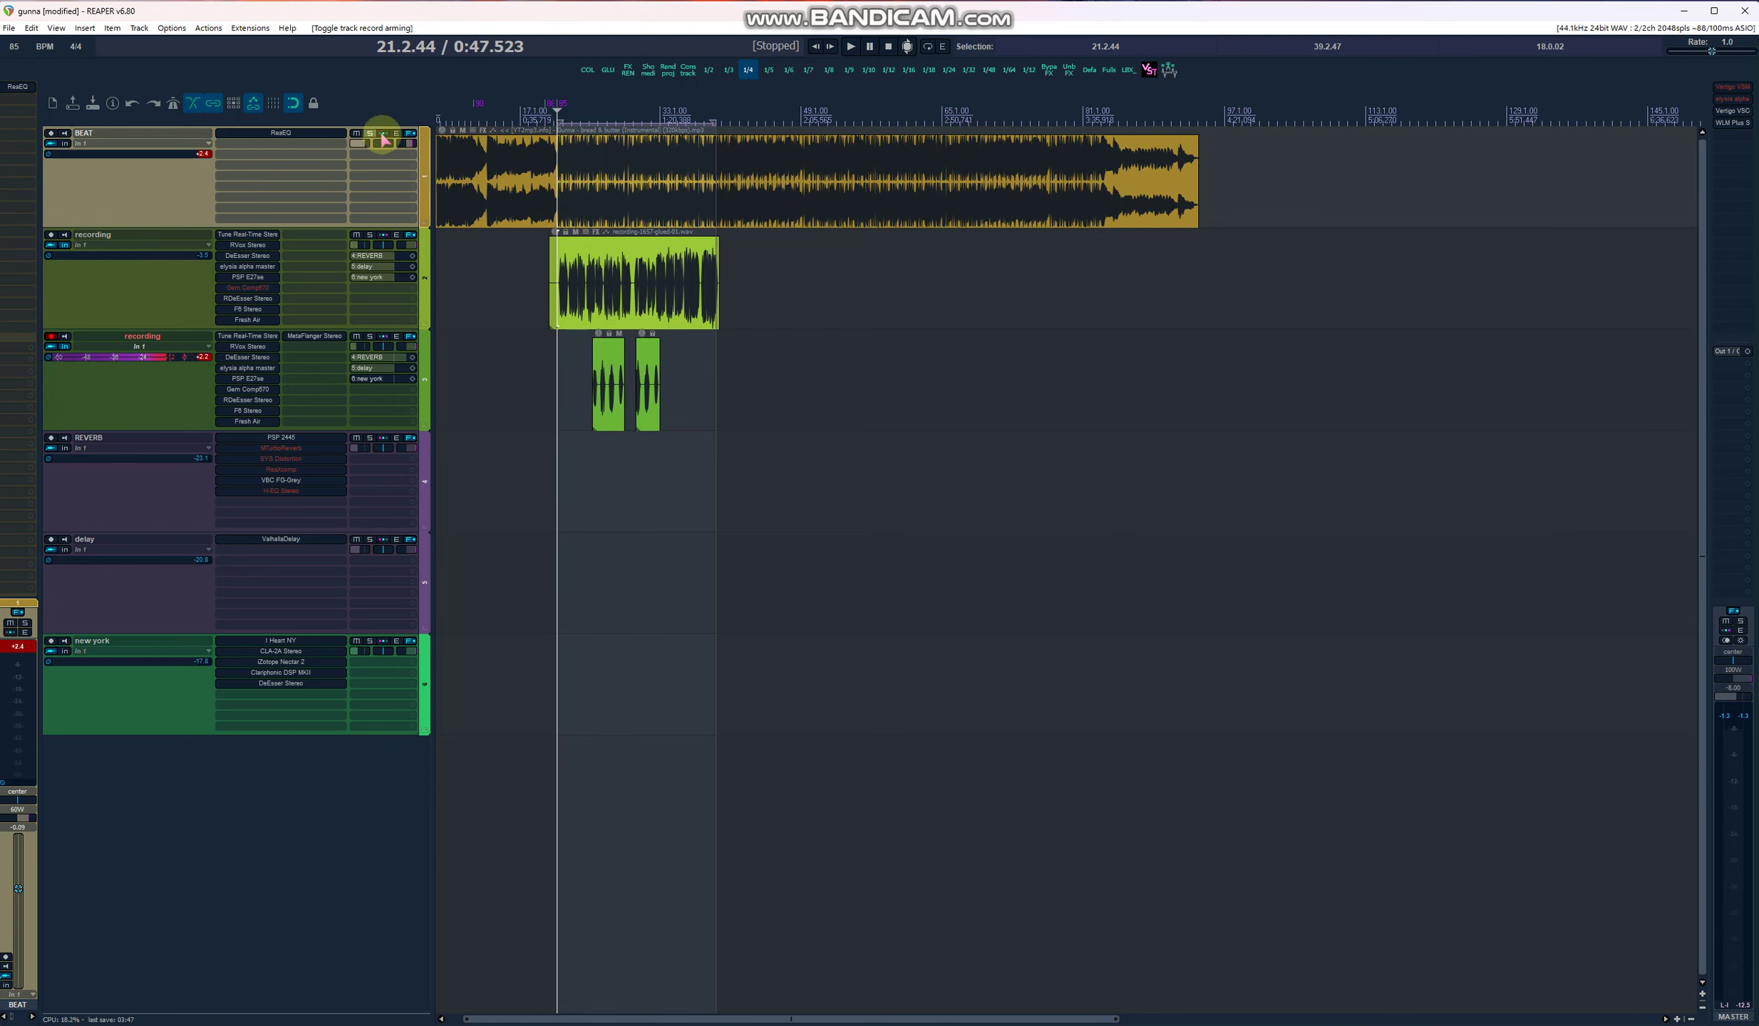
Step: Toggle the first recording track's effects off and on, and open its FX chain clear of the track controls
{"action": "left_click", "coordinate": [412, 236]}
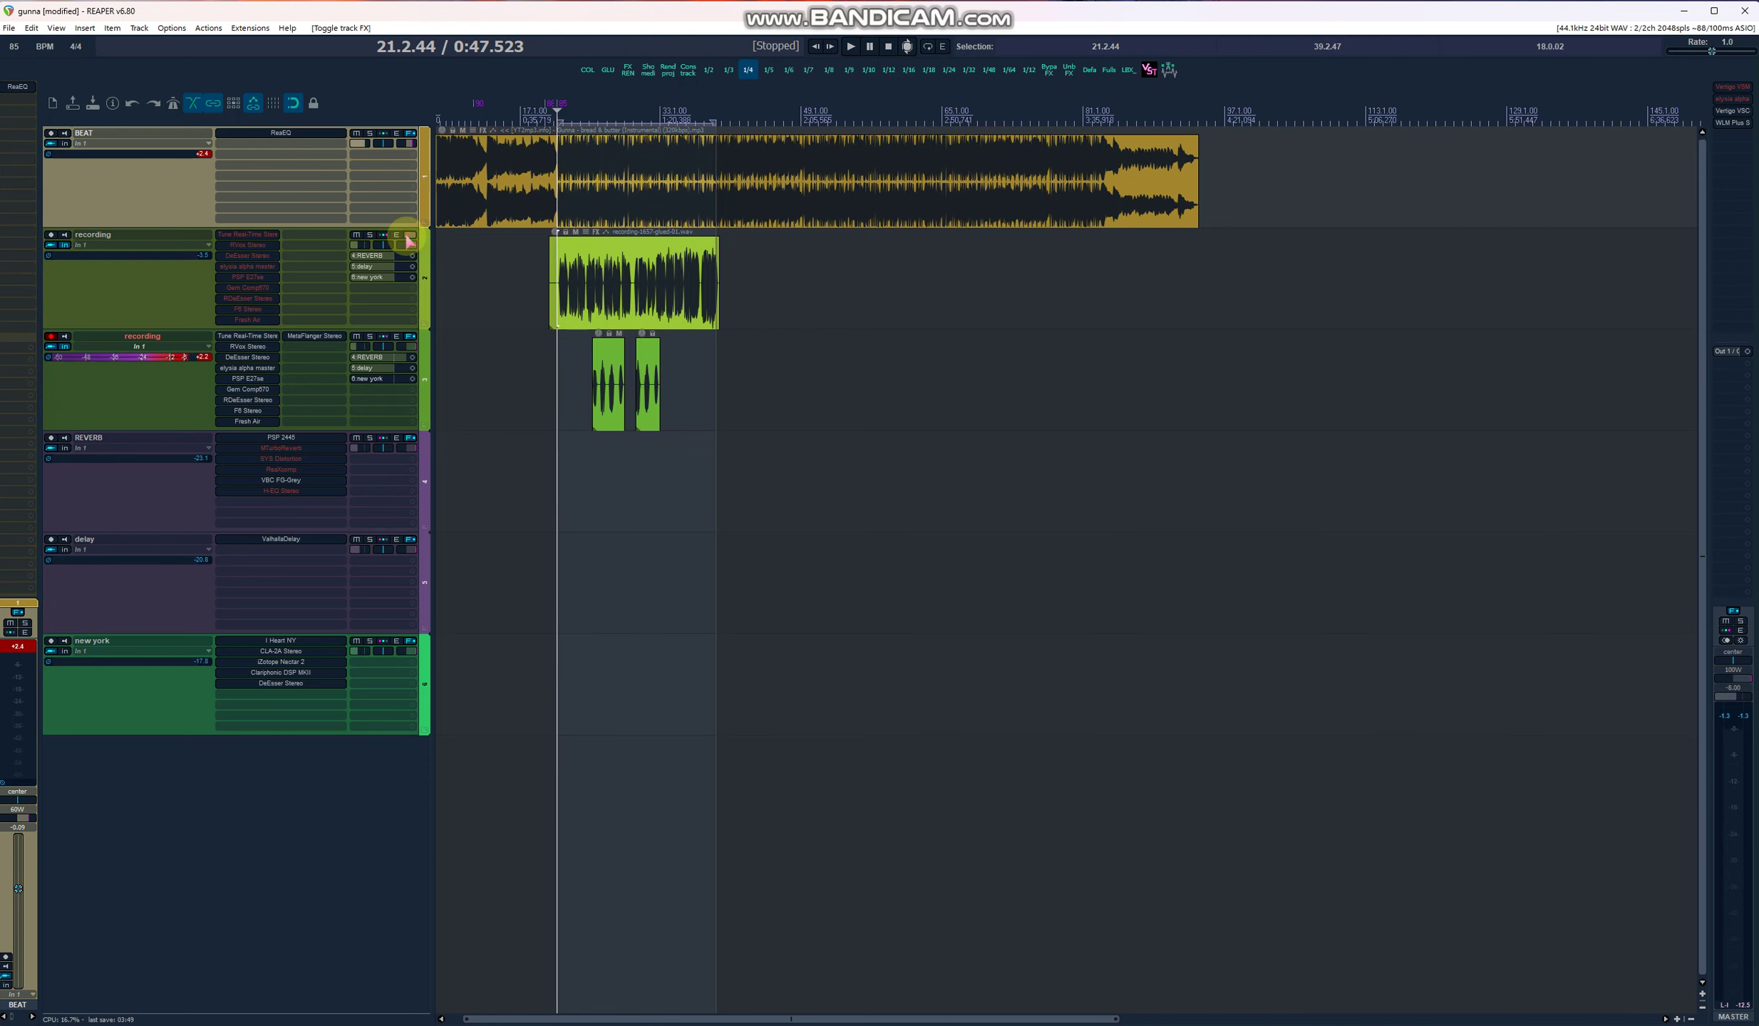
{"action": "left_click", "coordinate": [412, 235]}
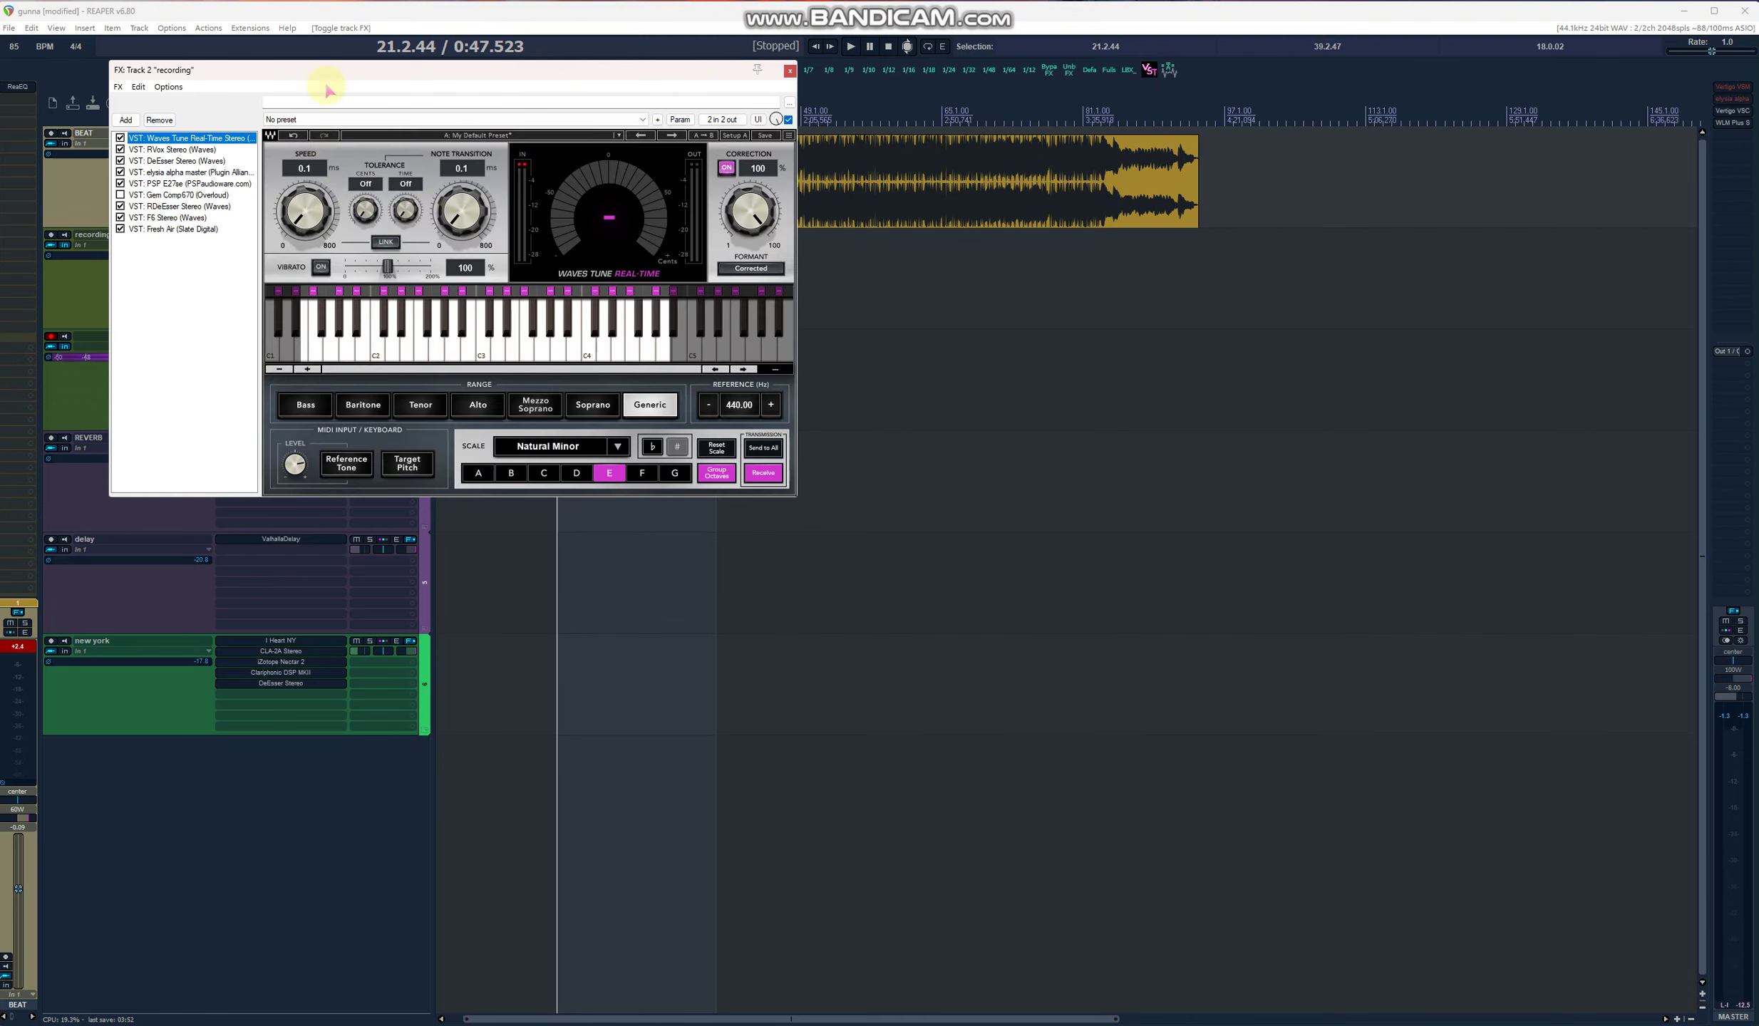
{"action": "left_click_drag", "start_coordinate": [333, 65], "coordinate": [623, 361]}
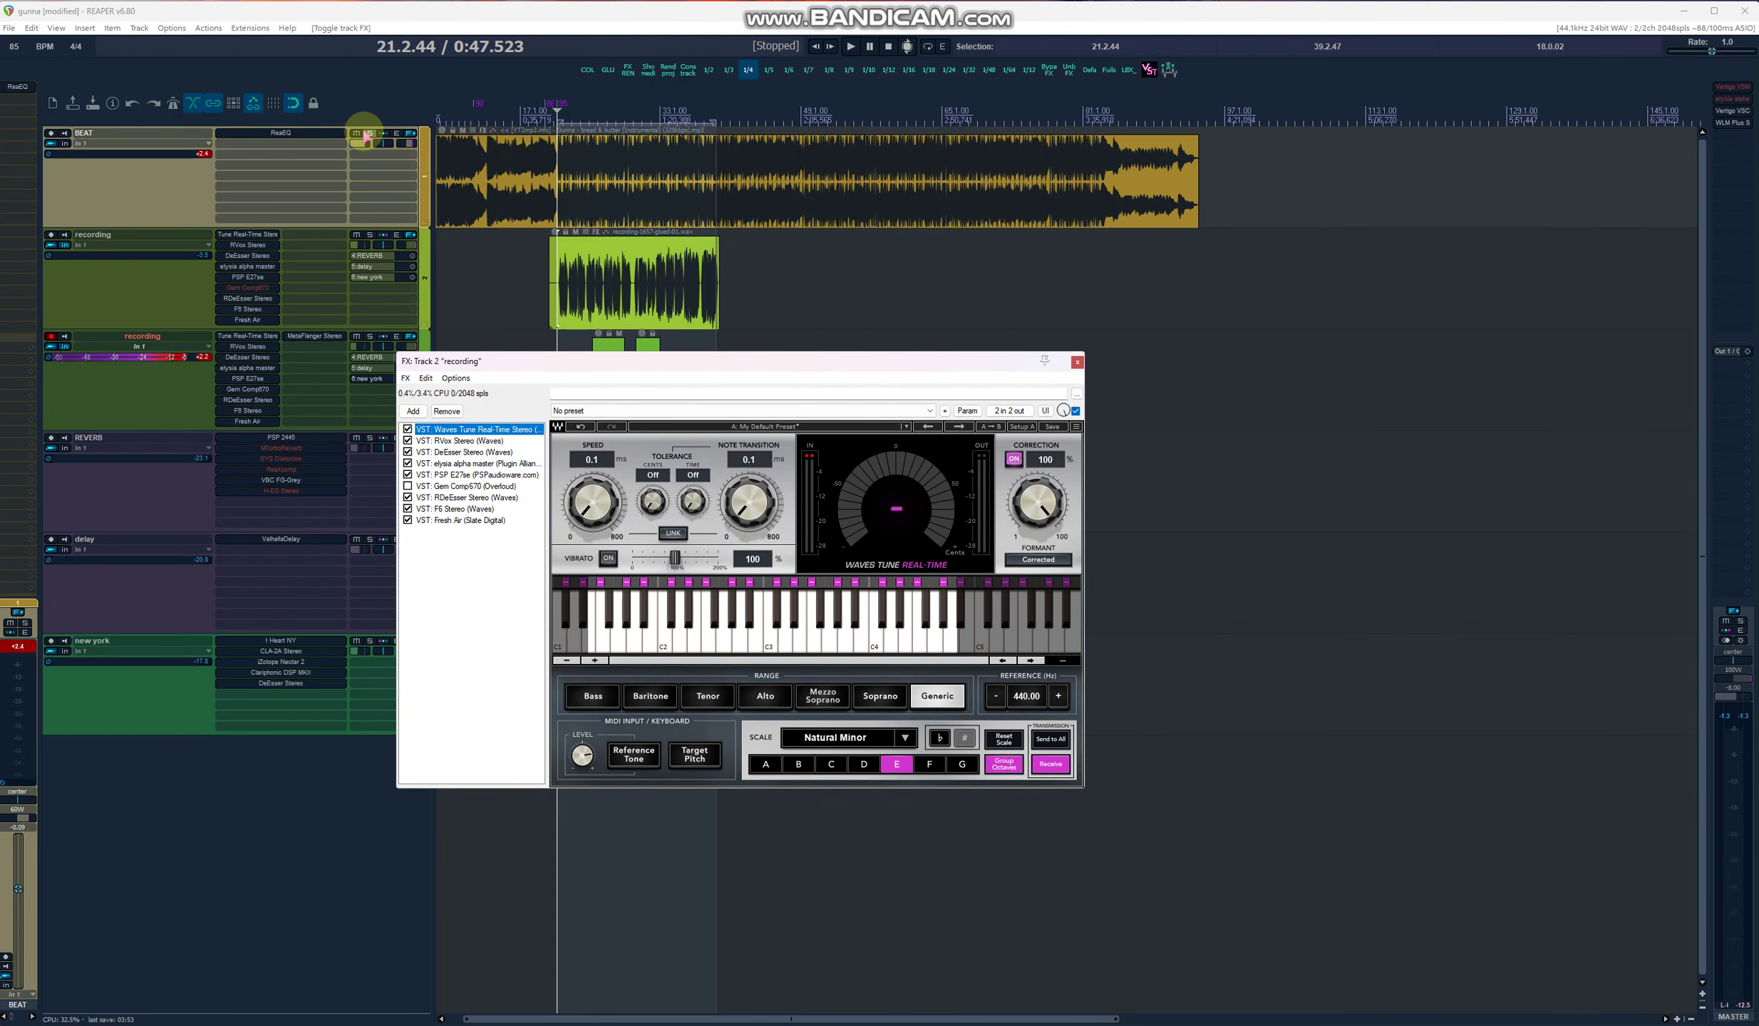
Step: Mute BEAT, the second recording track, REVERB and delay, and bypass the first recording track's effects during playback
{"action": "left_click_drag", "start_coordinate": [358, 150], "coordinate": [354, 544]}
{"action": "left_click", "coordinate": [850, 47]}
{"action": "left_click", "coordinate": [412, 238]}
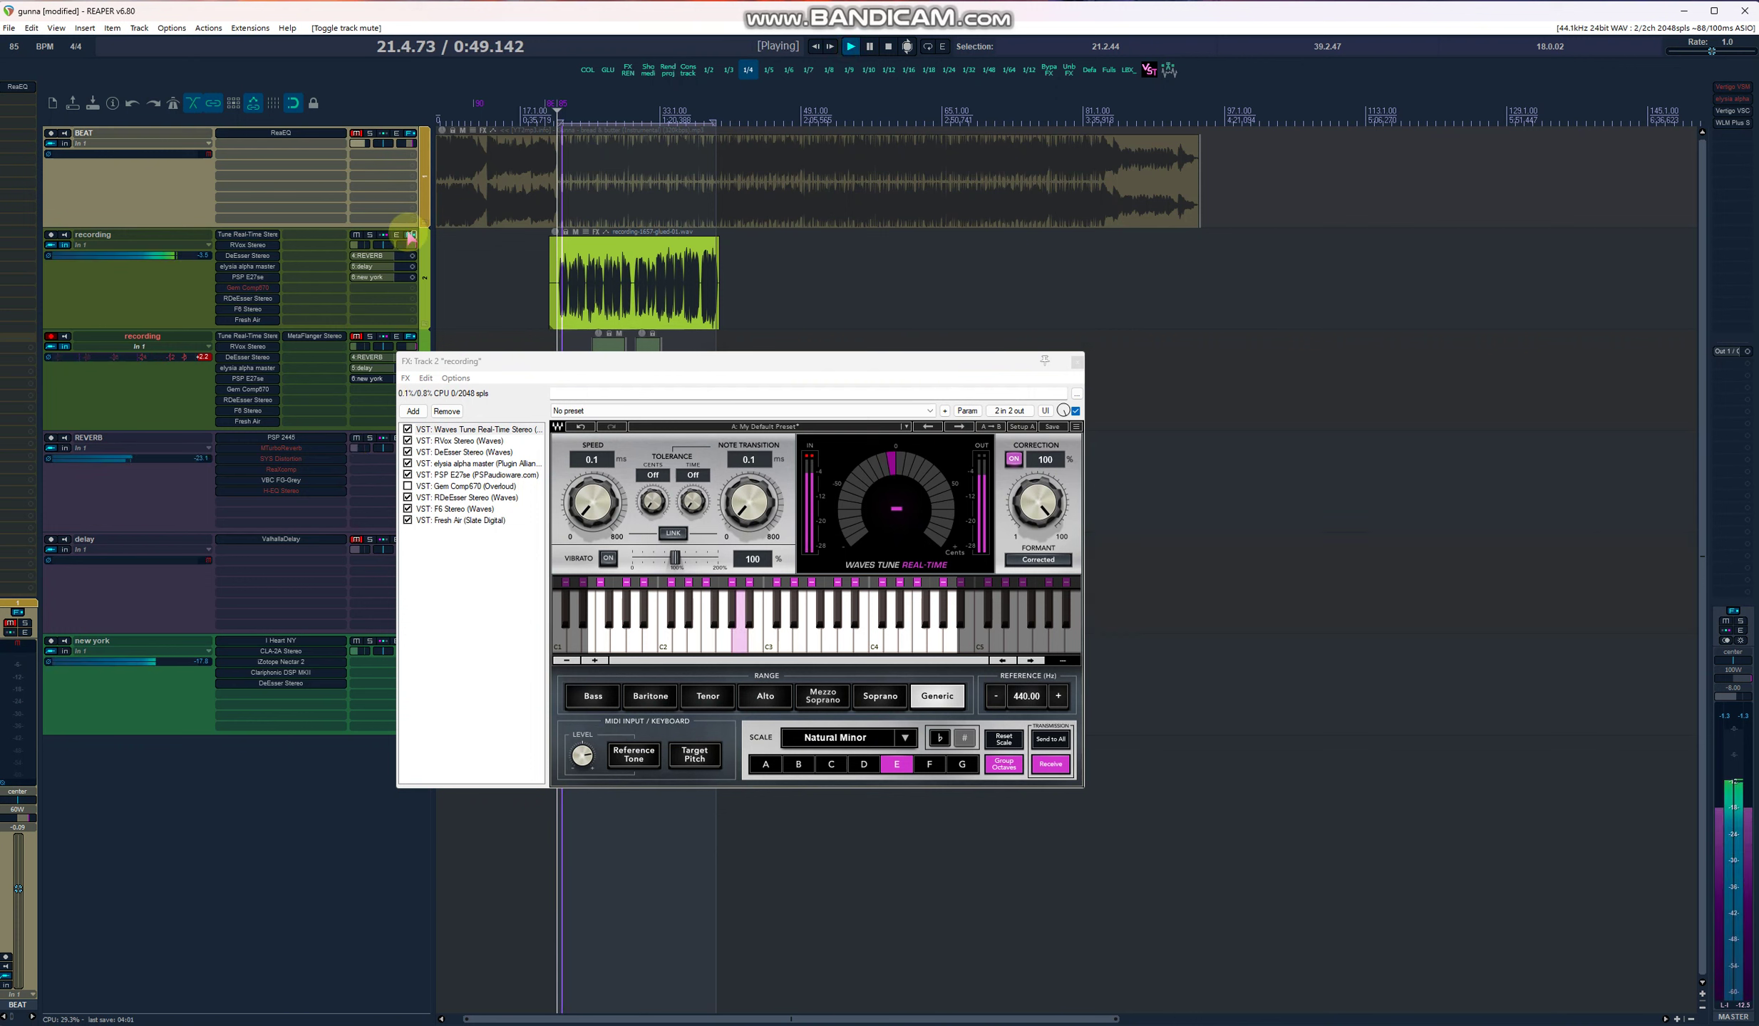
{"action": "left_click", "coordinate": [357, 438]}
{"action": "left_click", "coordinate": [356, 437]}
{"action": "left_click_drag", "start_coordinate": [552, 362], "coordinate": [602, 370]}
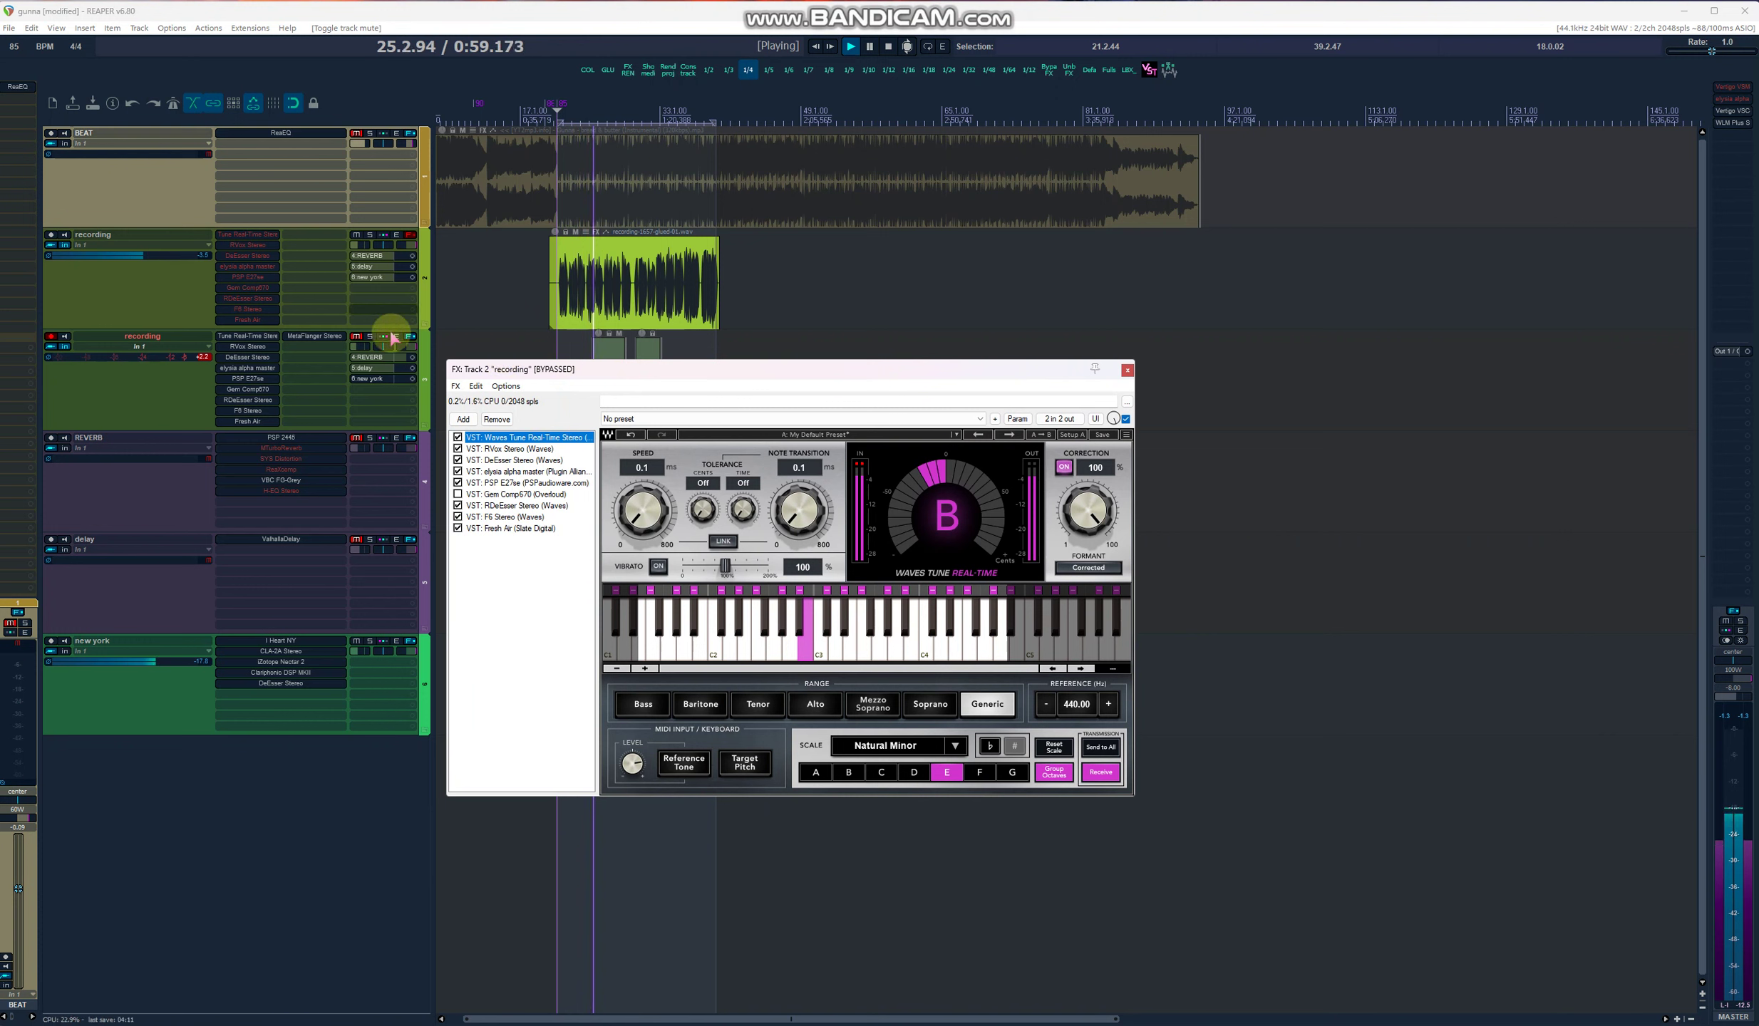
Step: Mute and unmute the new york track to compare the vocal with and without it, and stop playback
{"action": "left_click", "coordinate": [355, 641]}
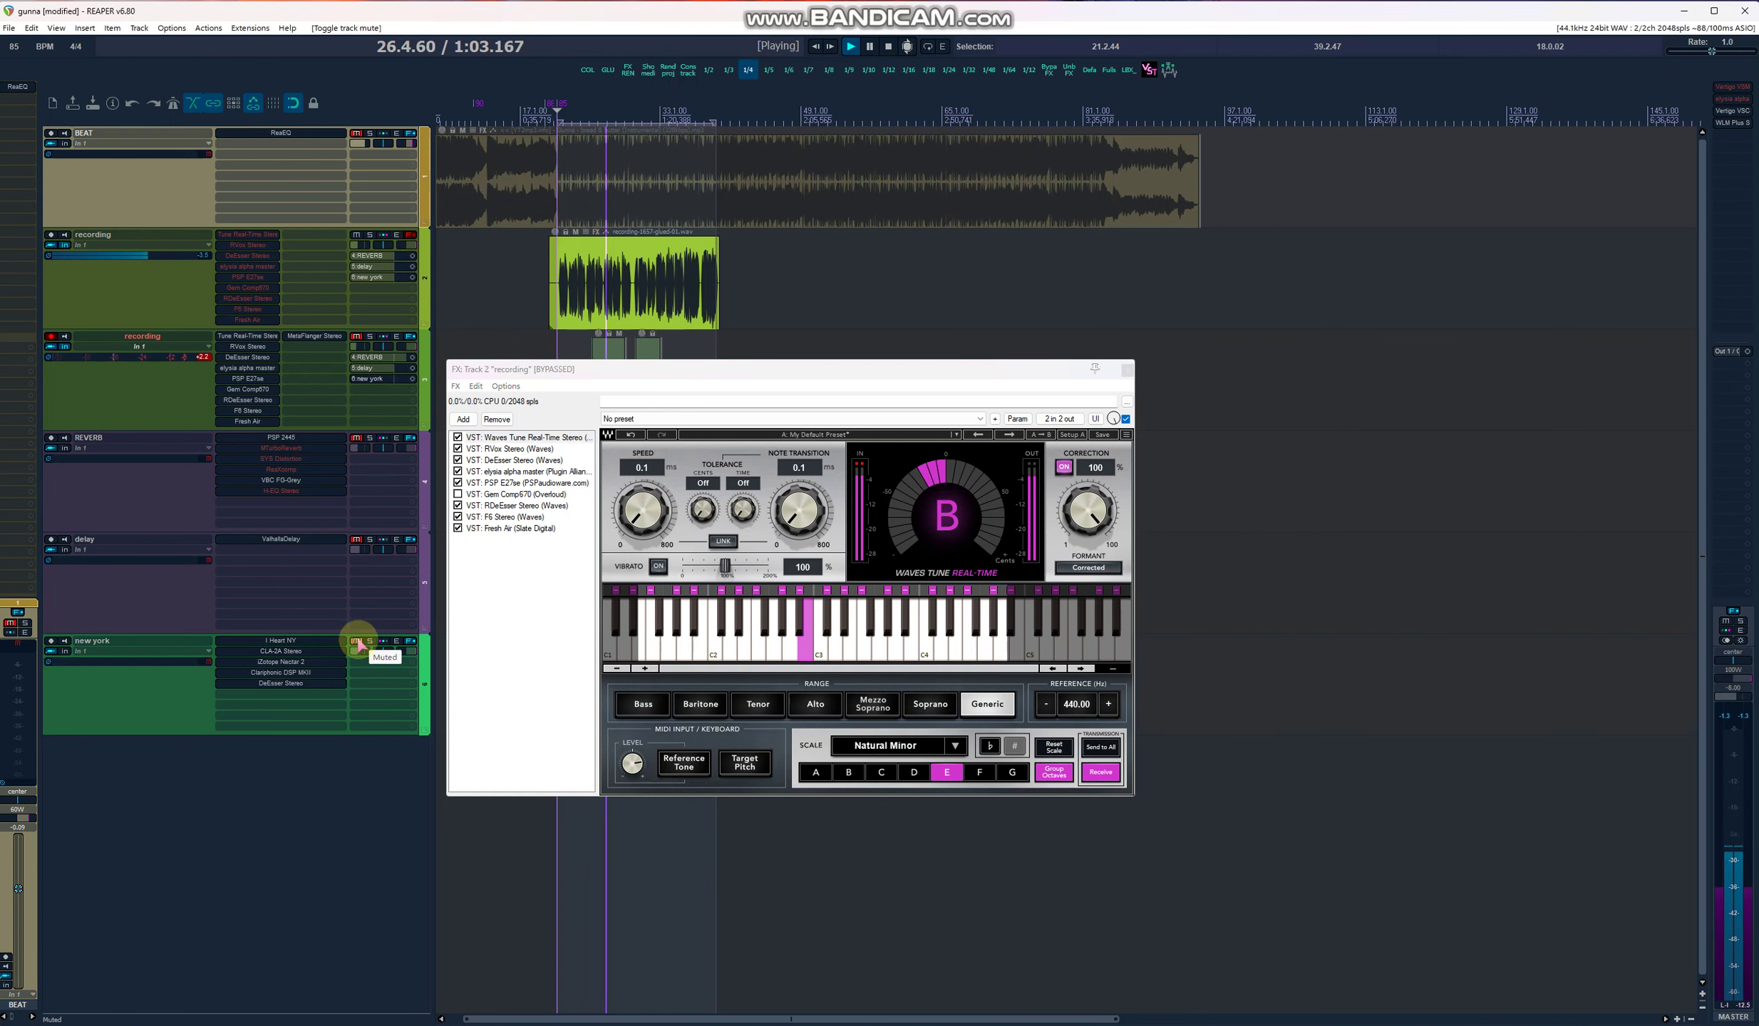
{"action": "left_click", "coordinate": [356, 641]}
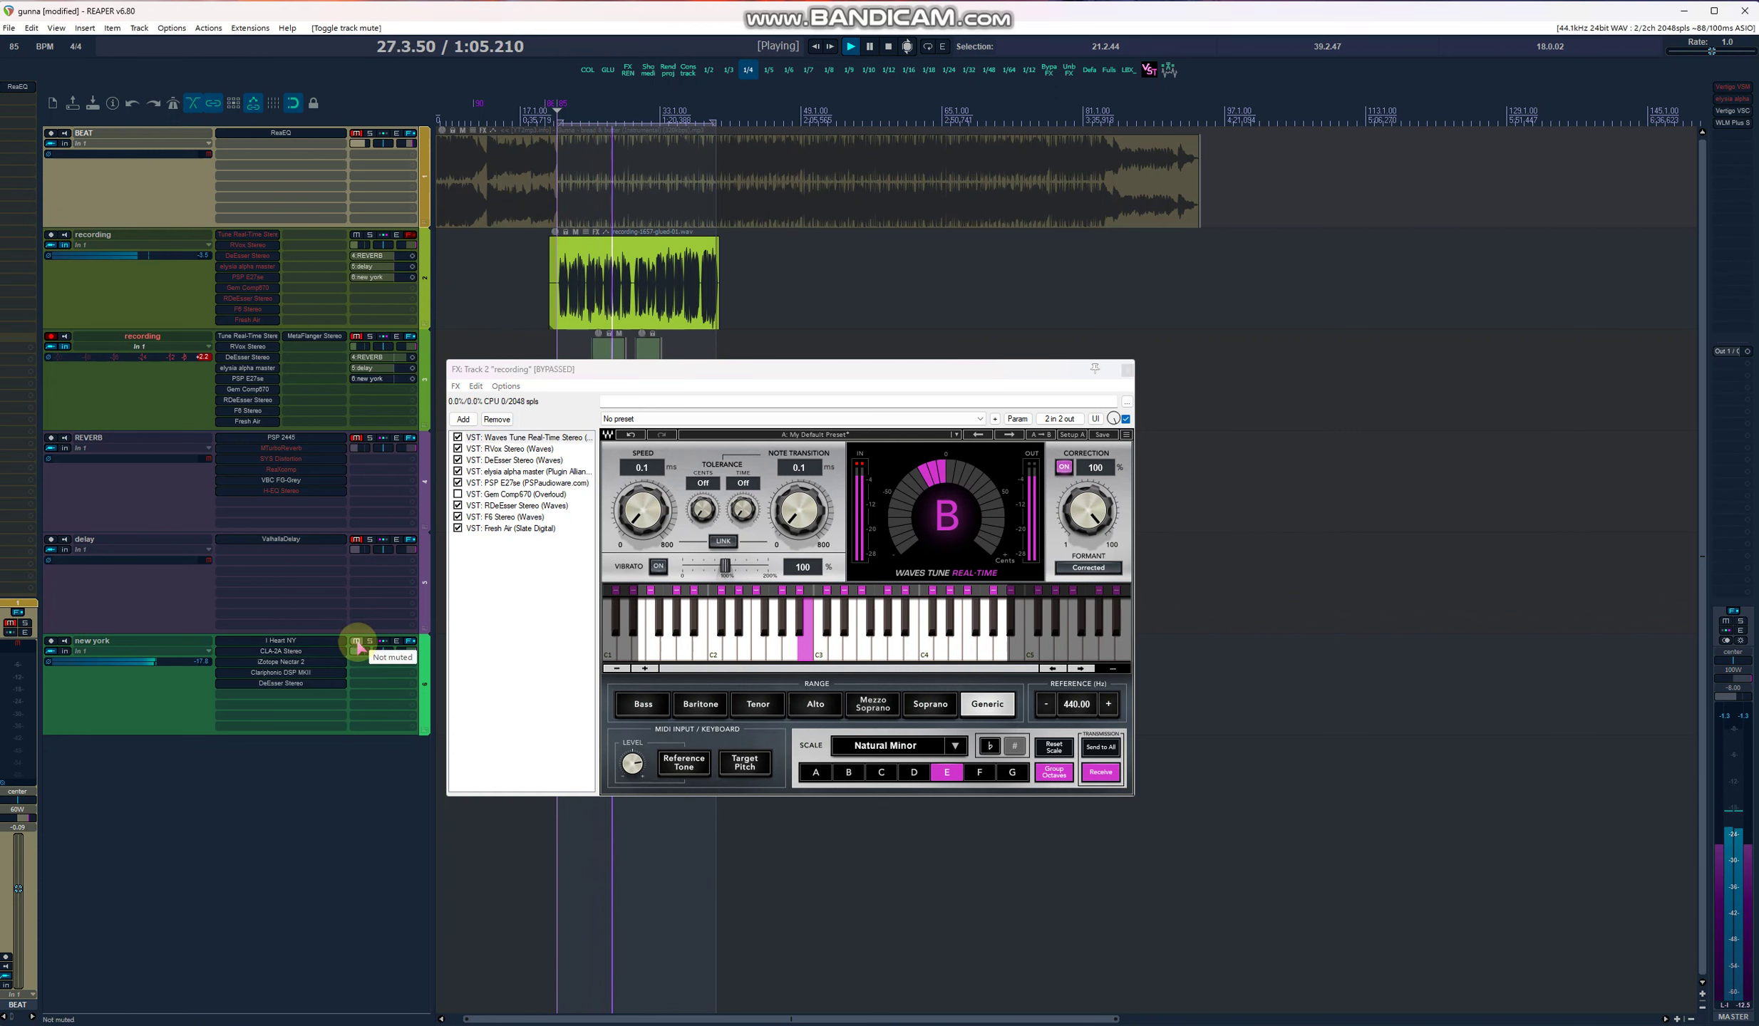
{"action": "left_click", "coordinate": [889, 47]}
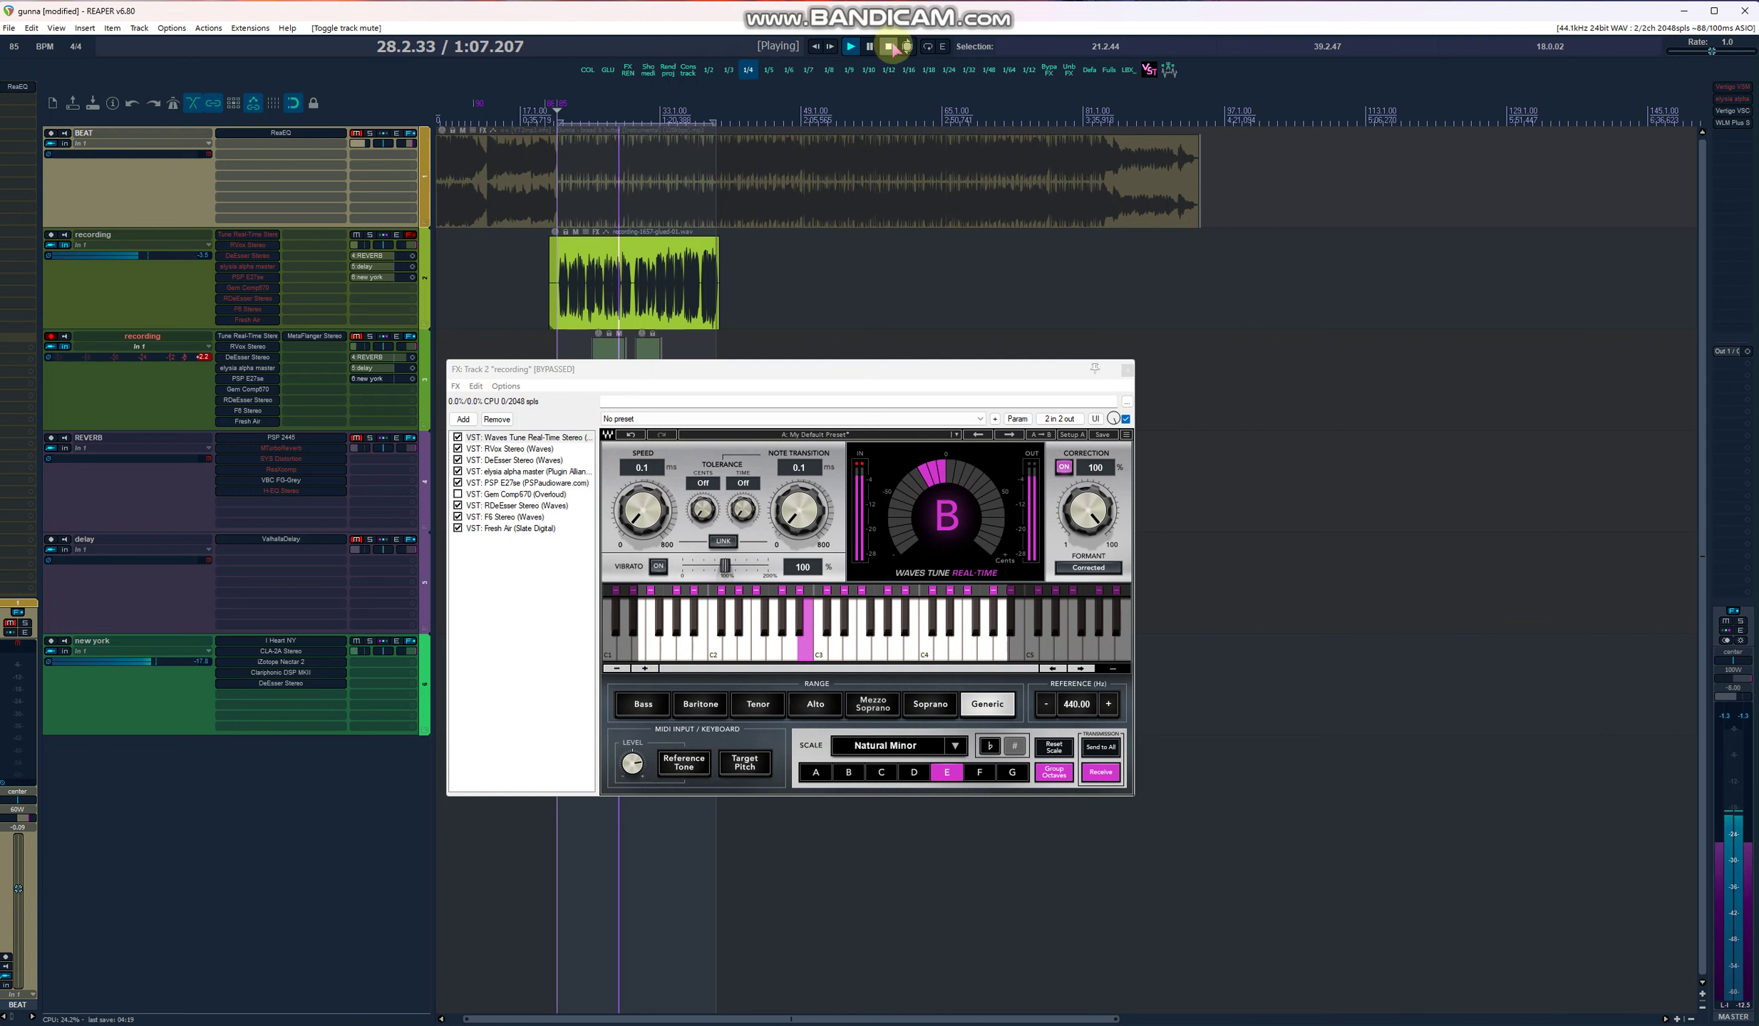
Step: Review the iZotope Nectar 2 modules on the new york track, bypass the plugin and close its window
{"action": "left_click", "coordinate": [310, 666]}
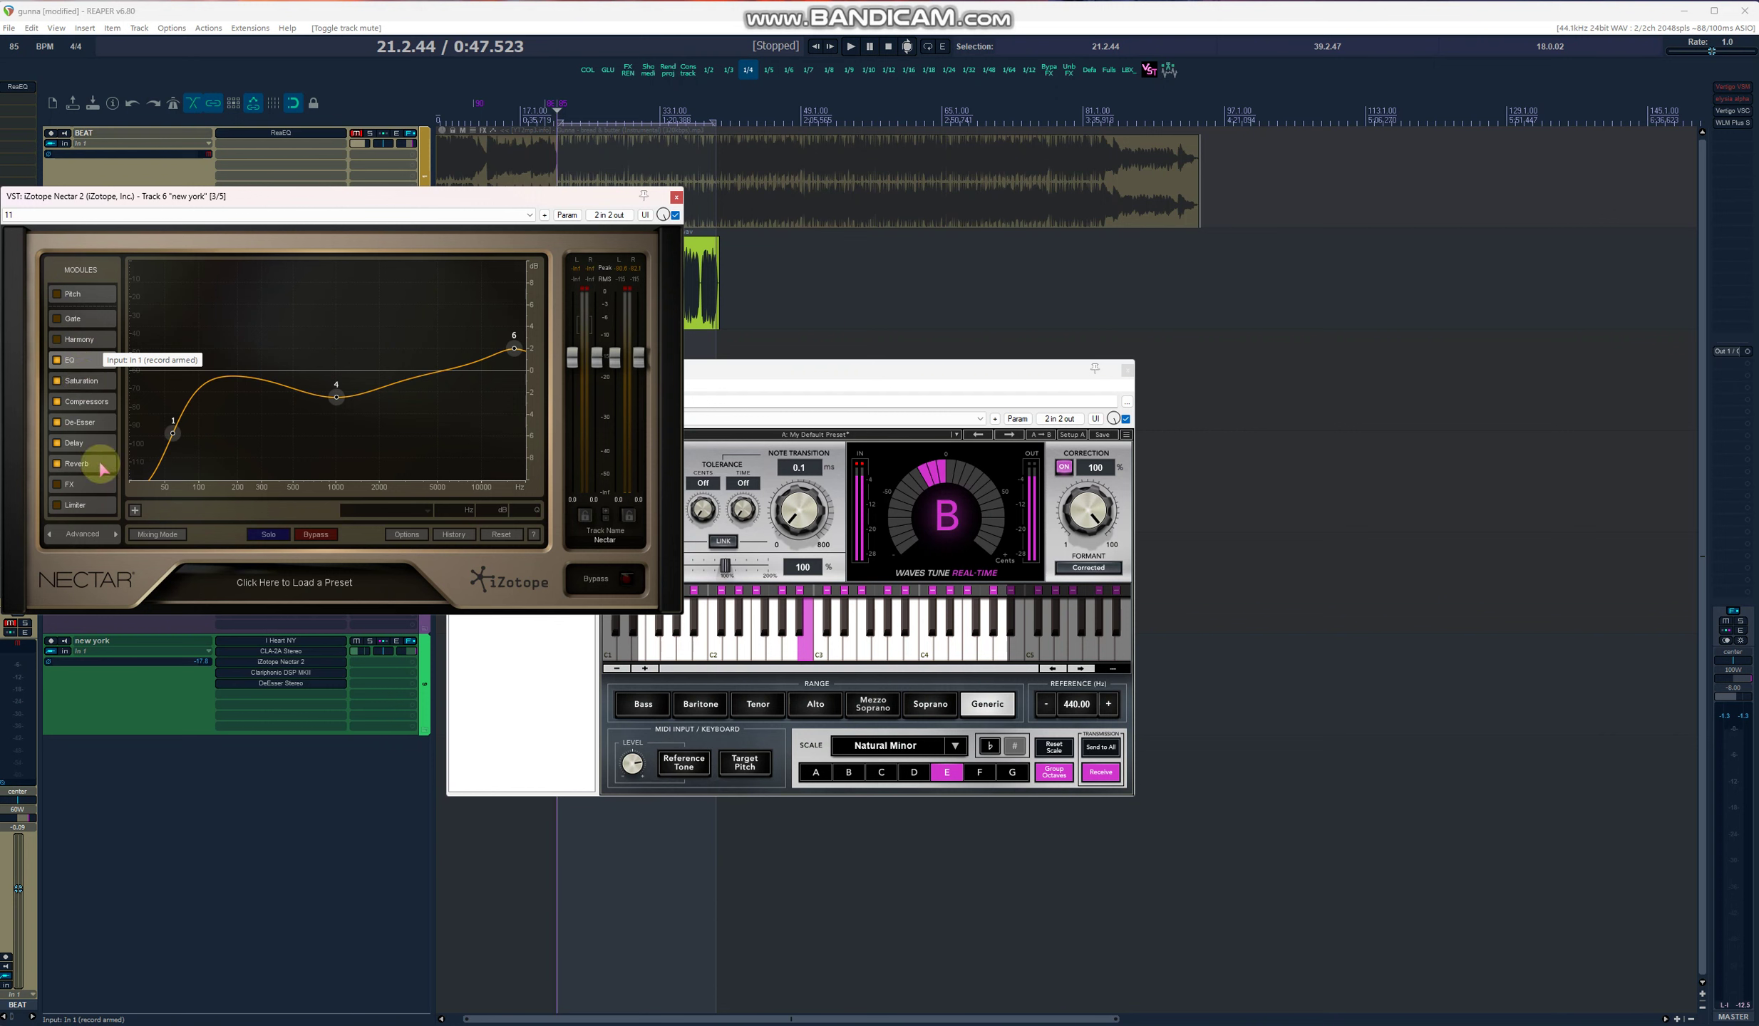
{"action": "left_click", "coordinate": [79, 402]}
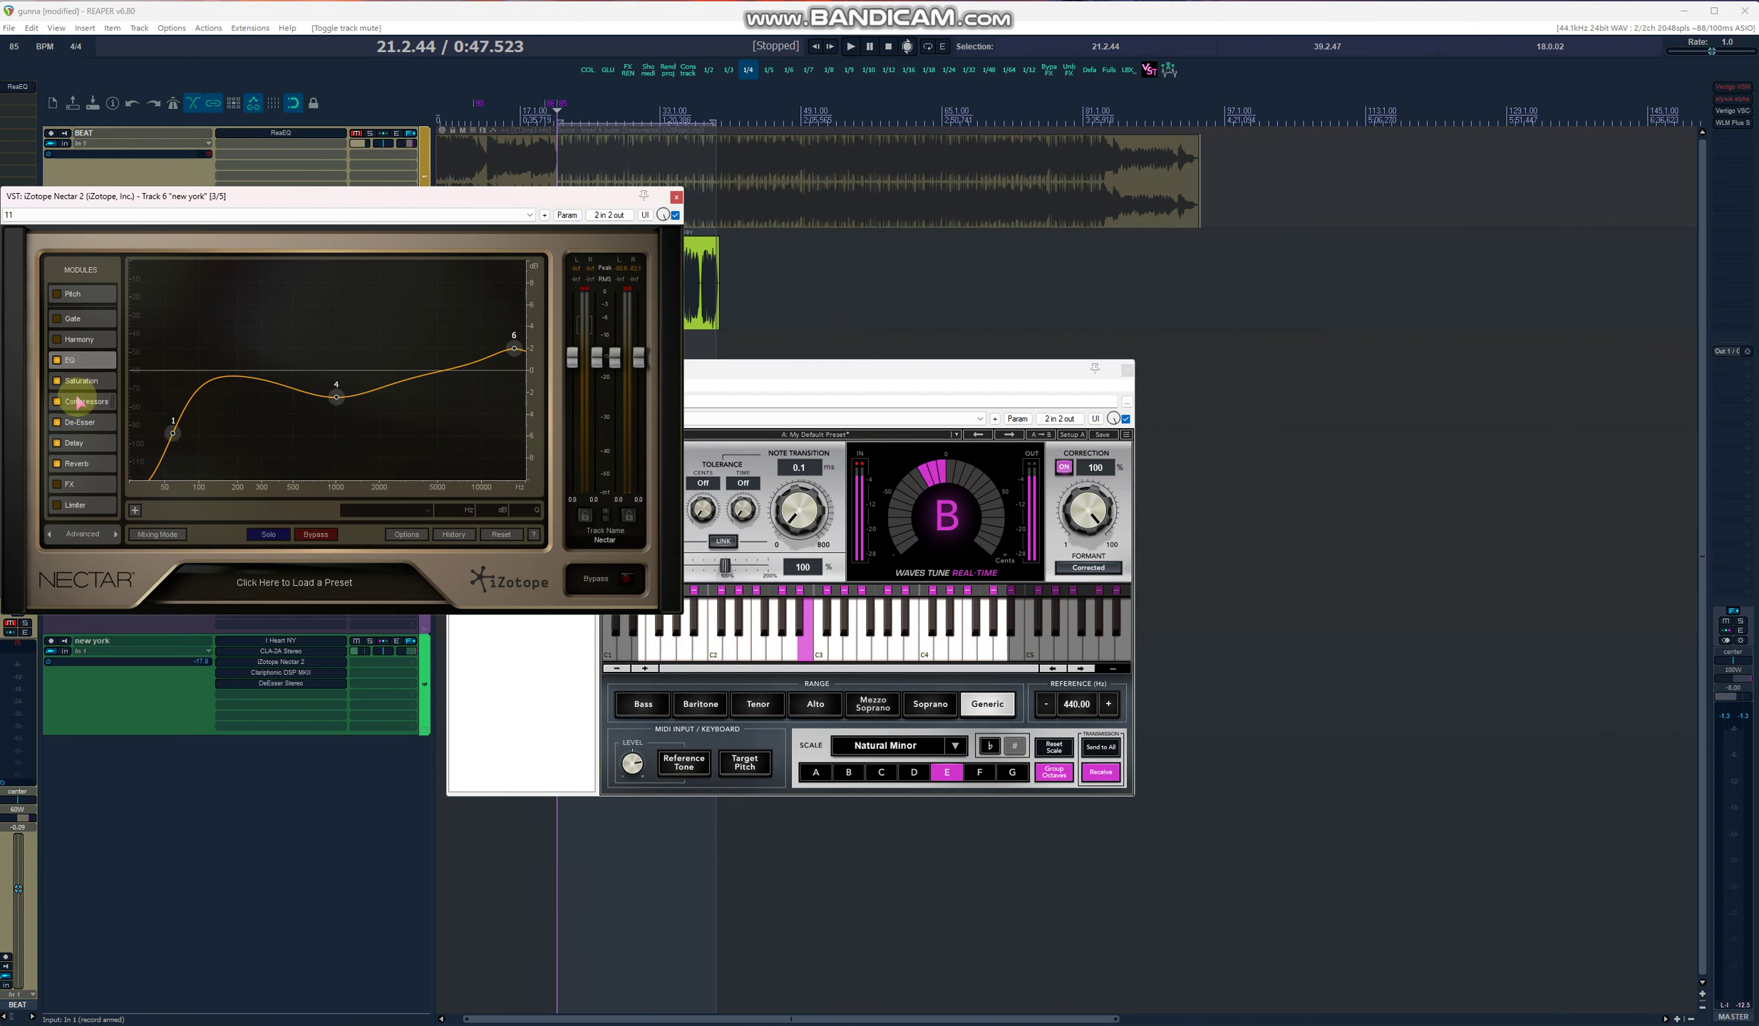
{"action": "left_click", "coordinate": [677, 197]}
Step: Start playback and disable all the individual plugins in the first recording track's FX chain
{"action": "left_click", "coordinate": [850, 47]}
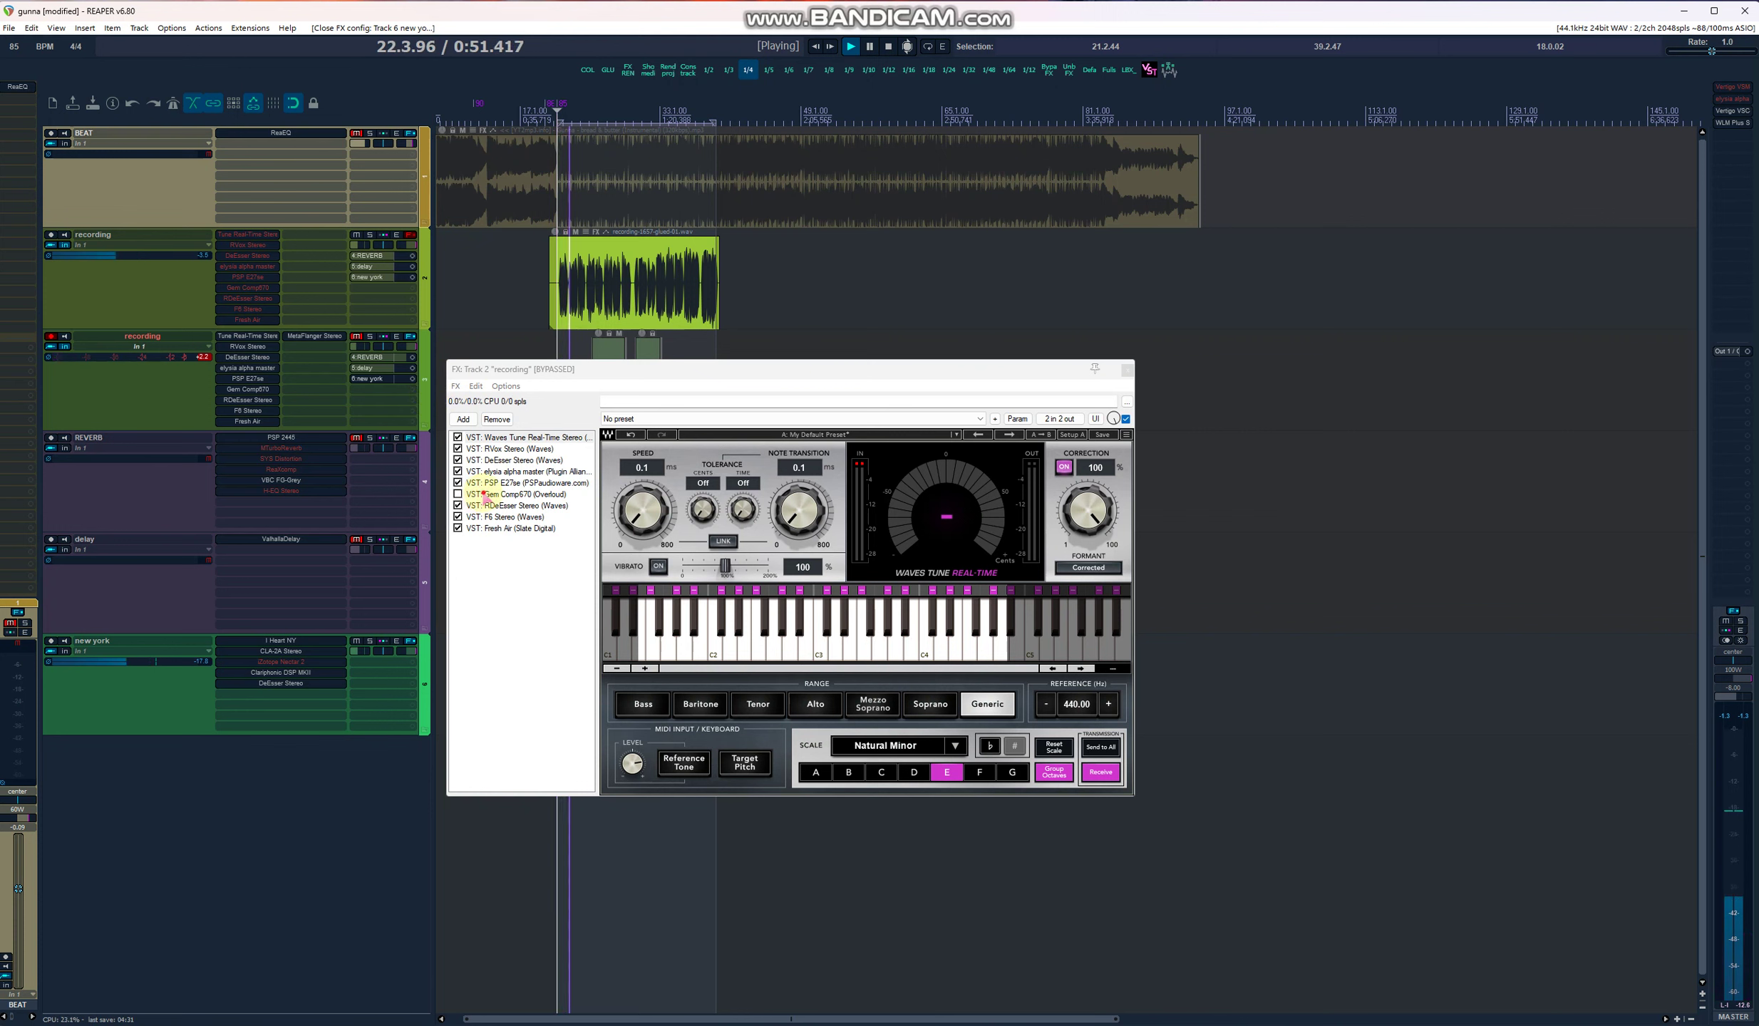
{"action": "left_click", "coordinate": [486, 495]}
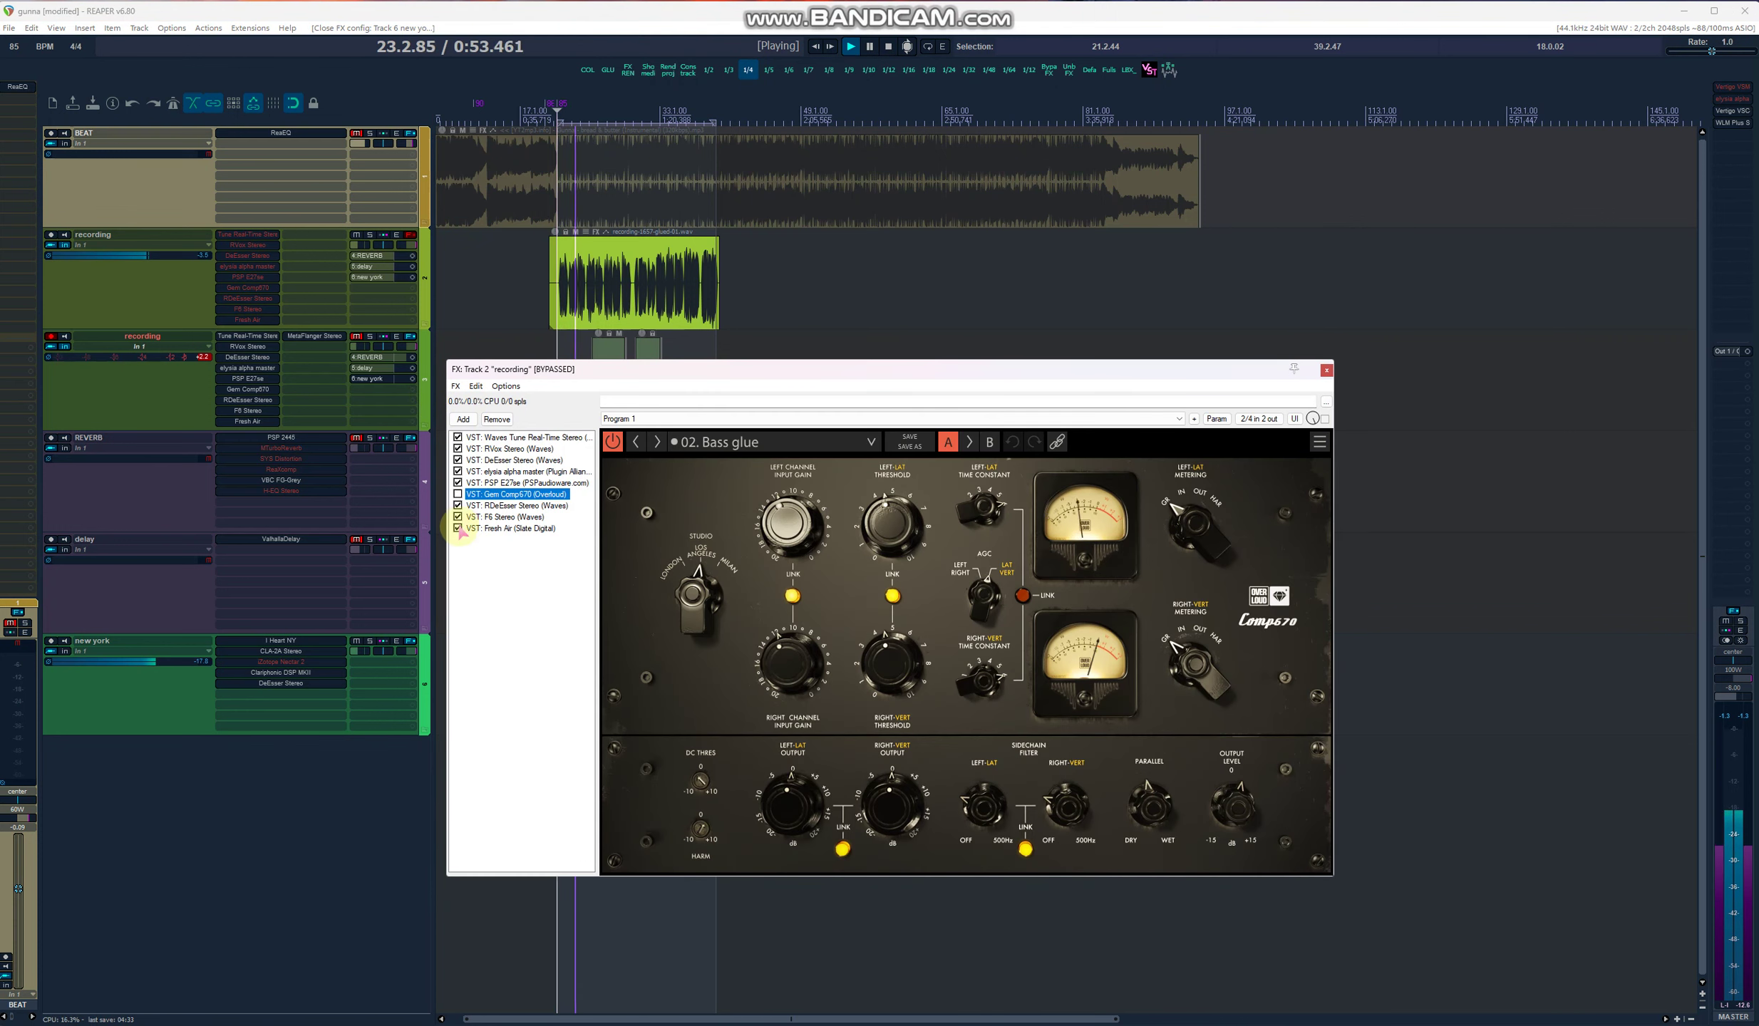
{"action": "left_click", "coordinate": [457, 528]}
{"action": "left_click", "coordinate": [458, 517]}
{"action": "left_click", "coordinate": [457, 482]}
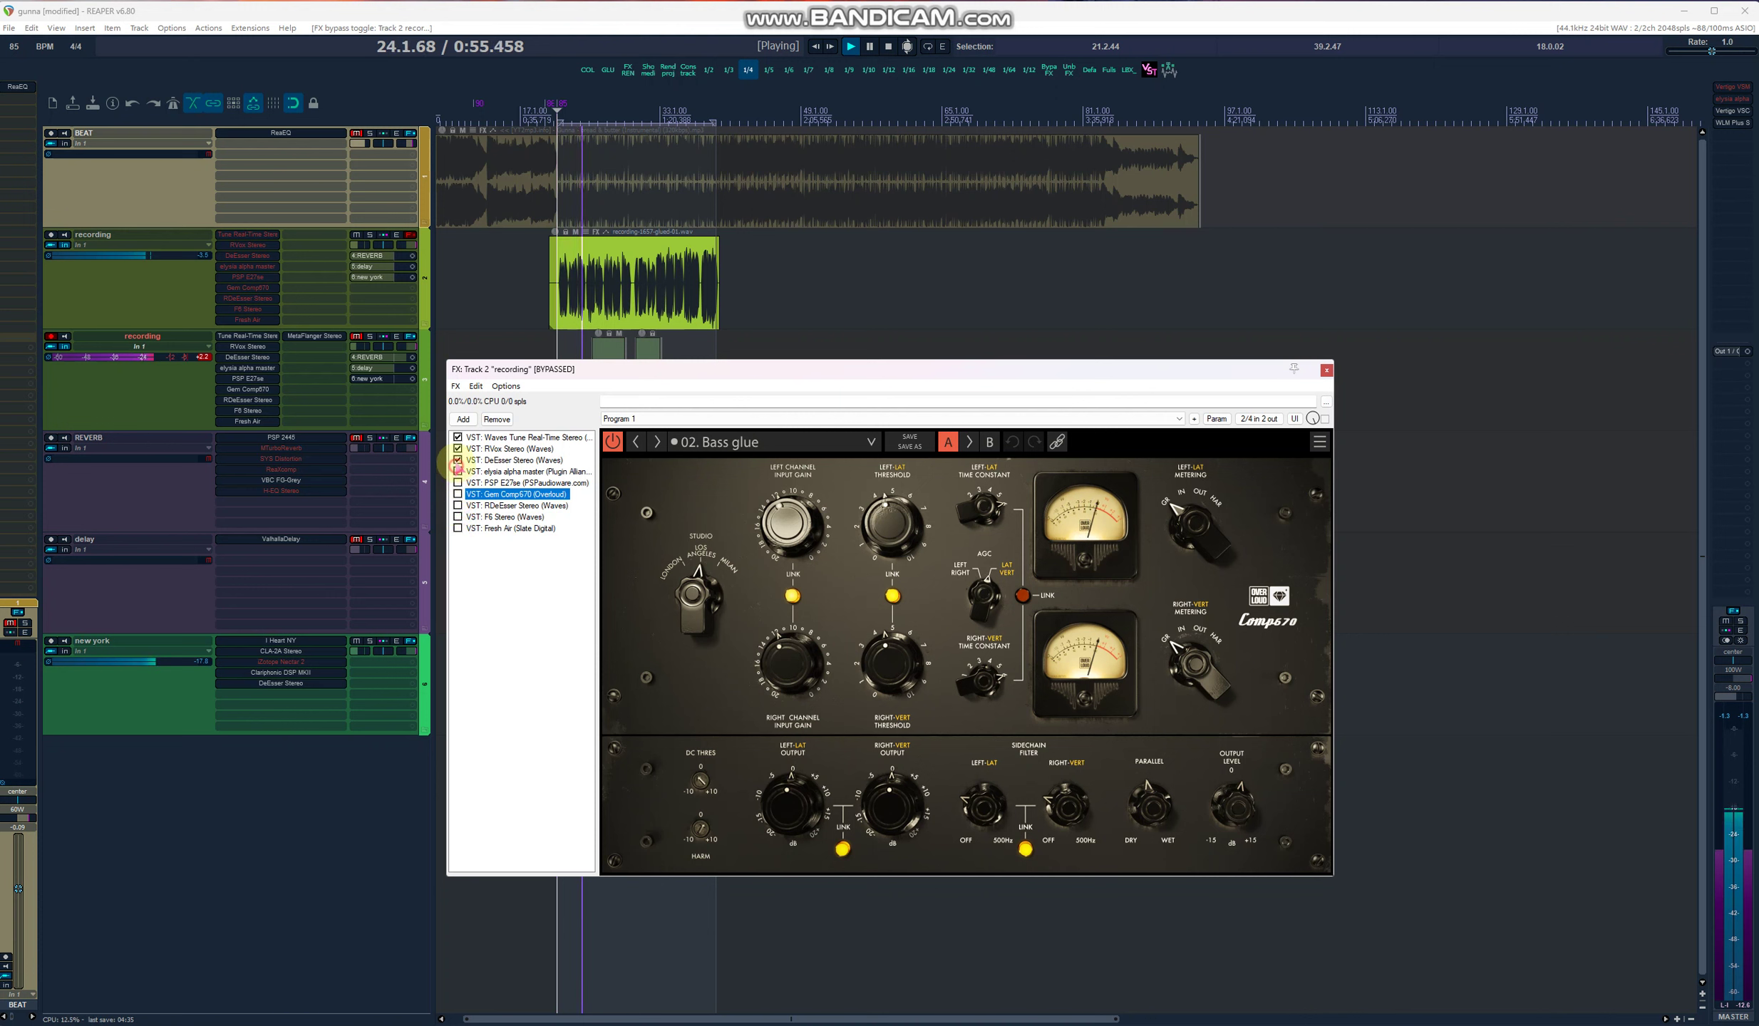
Step: Replay the vocal from the selection start with only Waves Tune Real-Time enabled, and reactivate the first recording track's FX chain
{"action": "left_click", "coordinate": [555, 114]}
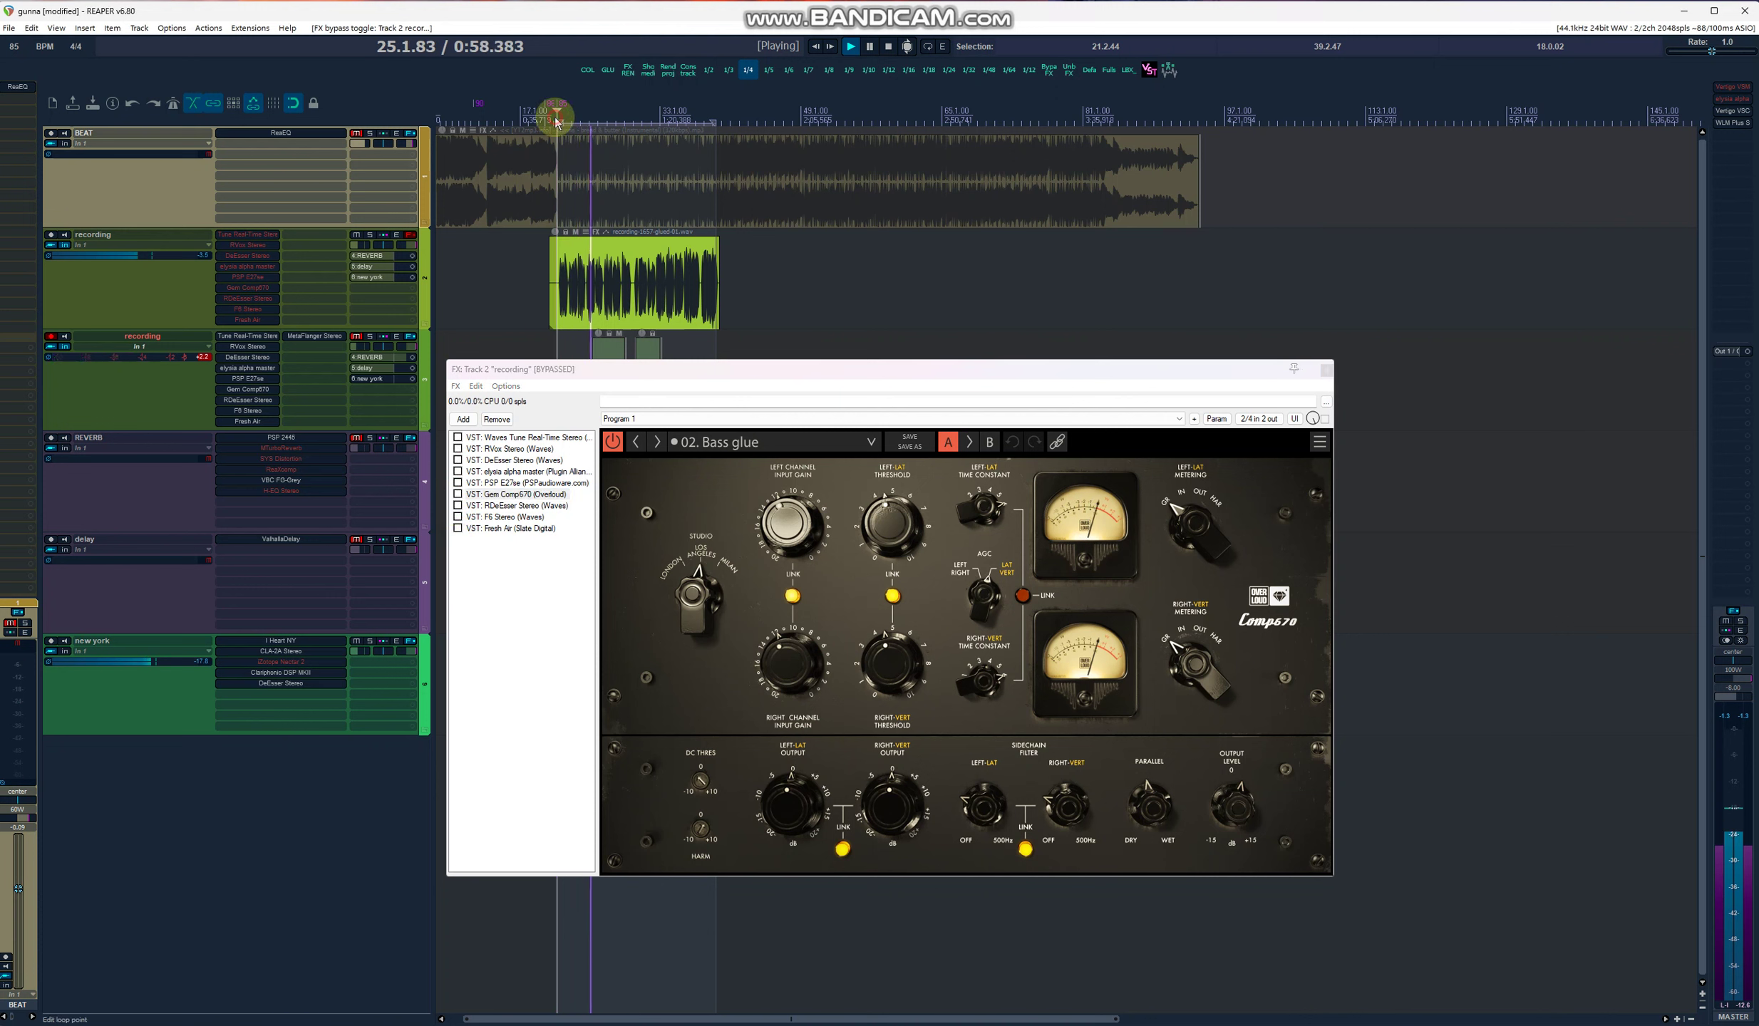
{"action": "left_click", "coordinate": [483, 439]}
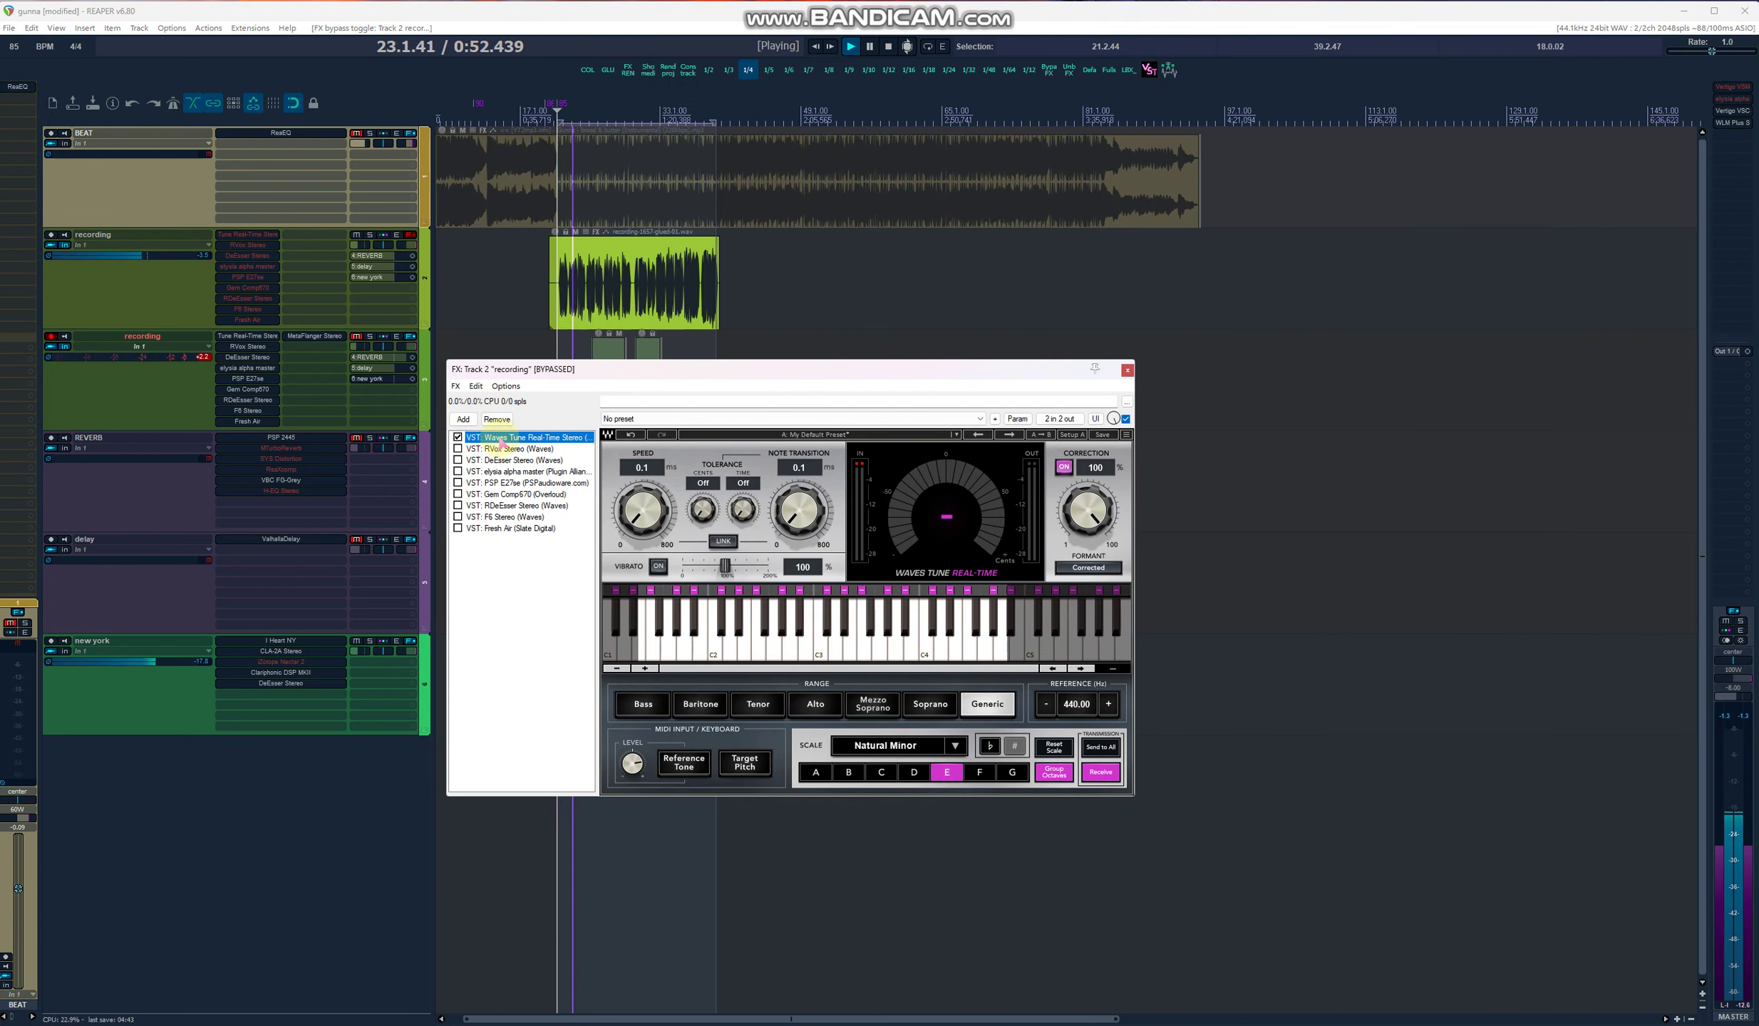
{"action": "left_click", "coordinate": [411, 234]}
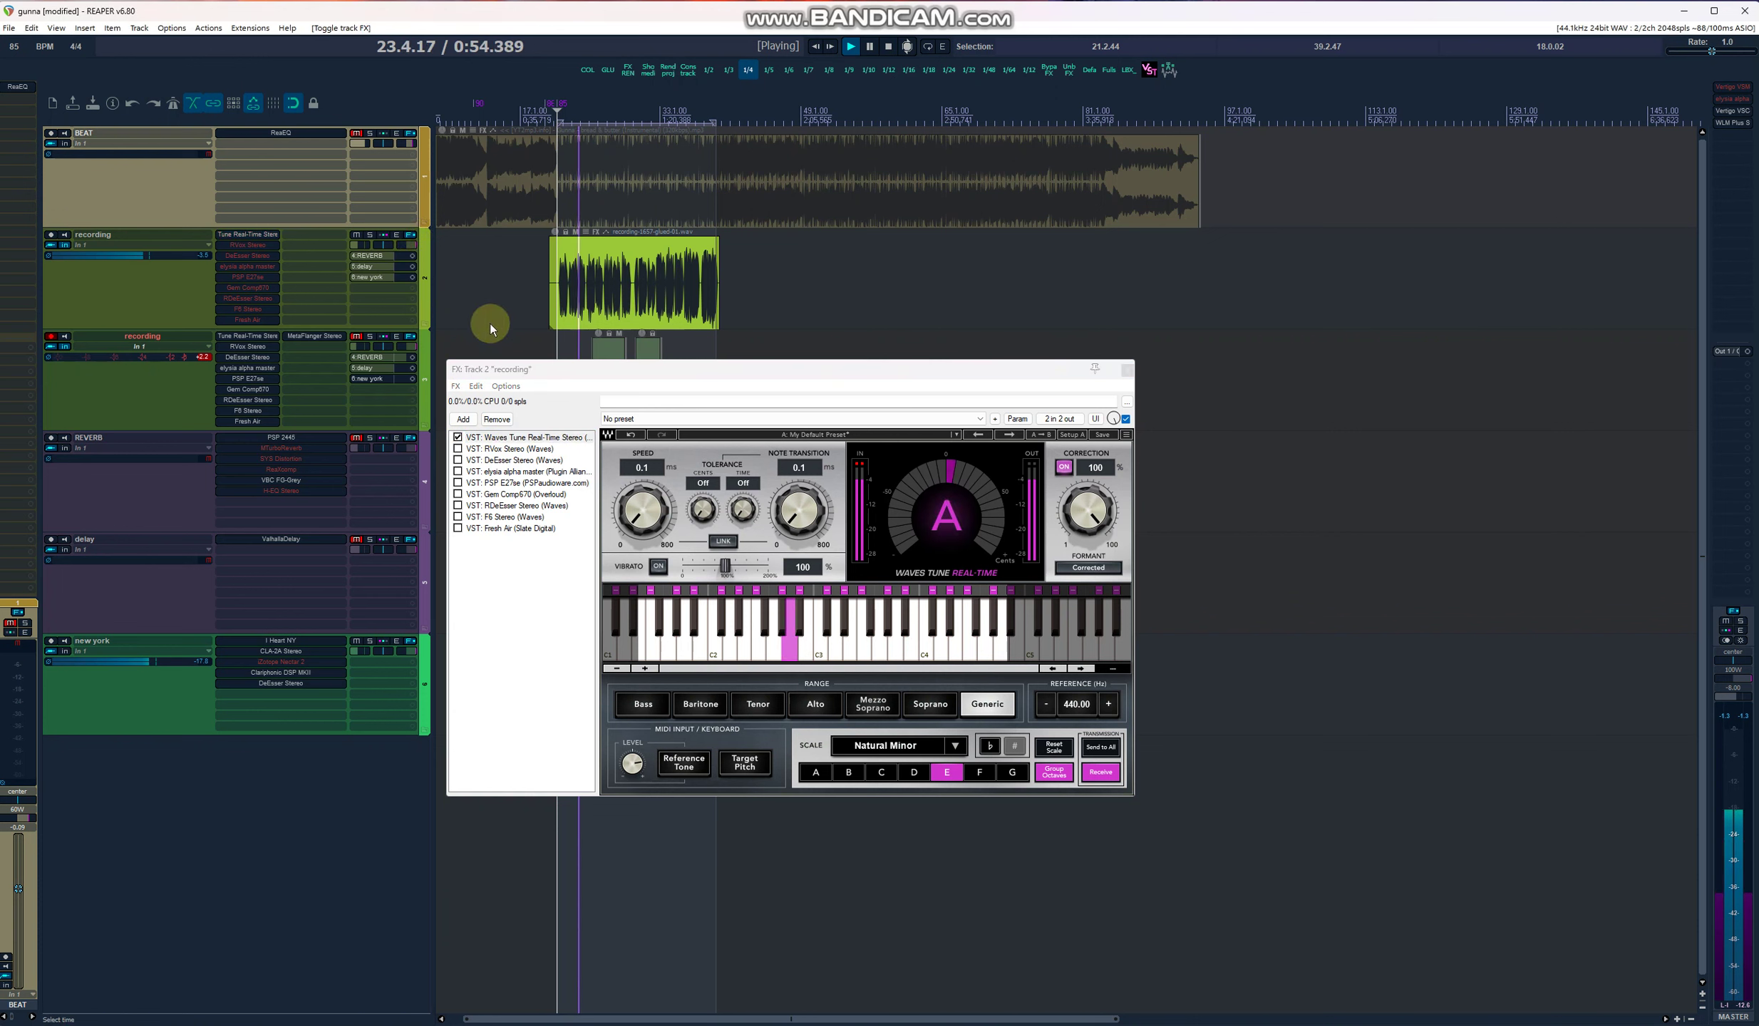
Step: Replay the vocal from its start and enable RVox Stereo in the first recording track's chain
{"action": "left_click", "coordinate": [556, 143]}
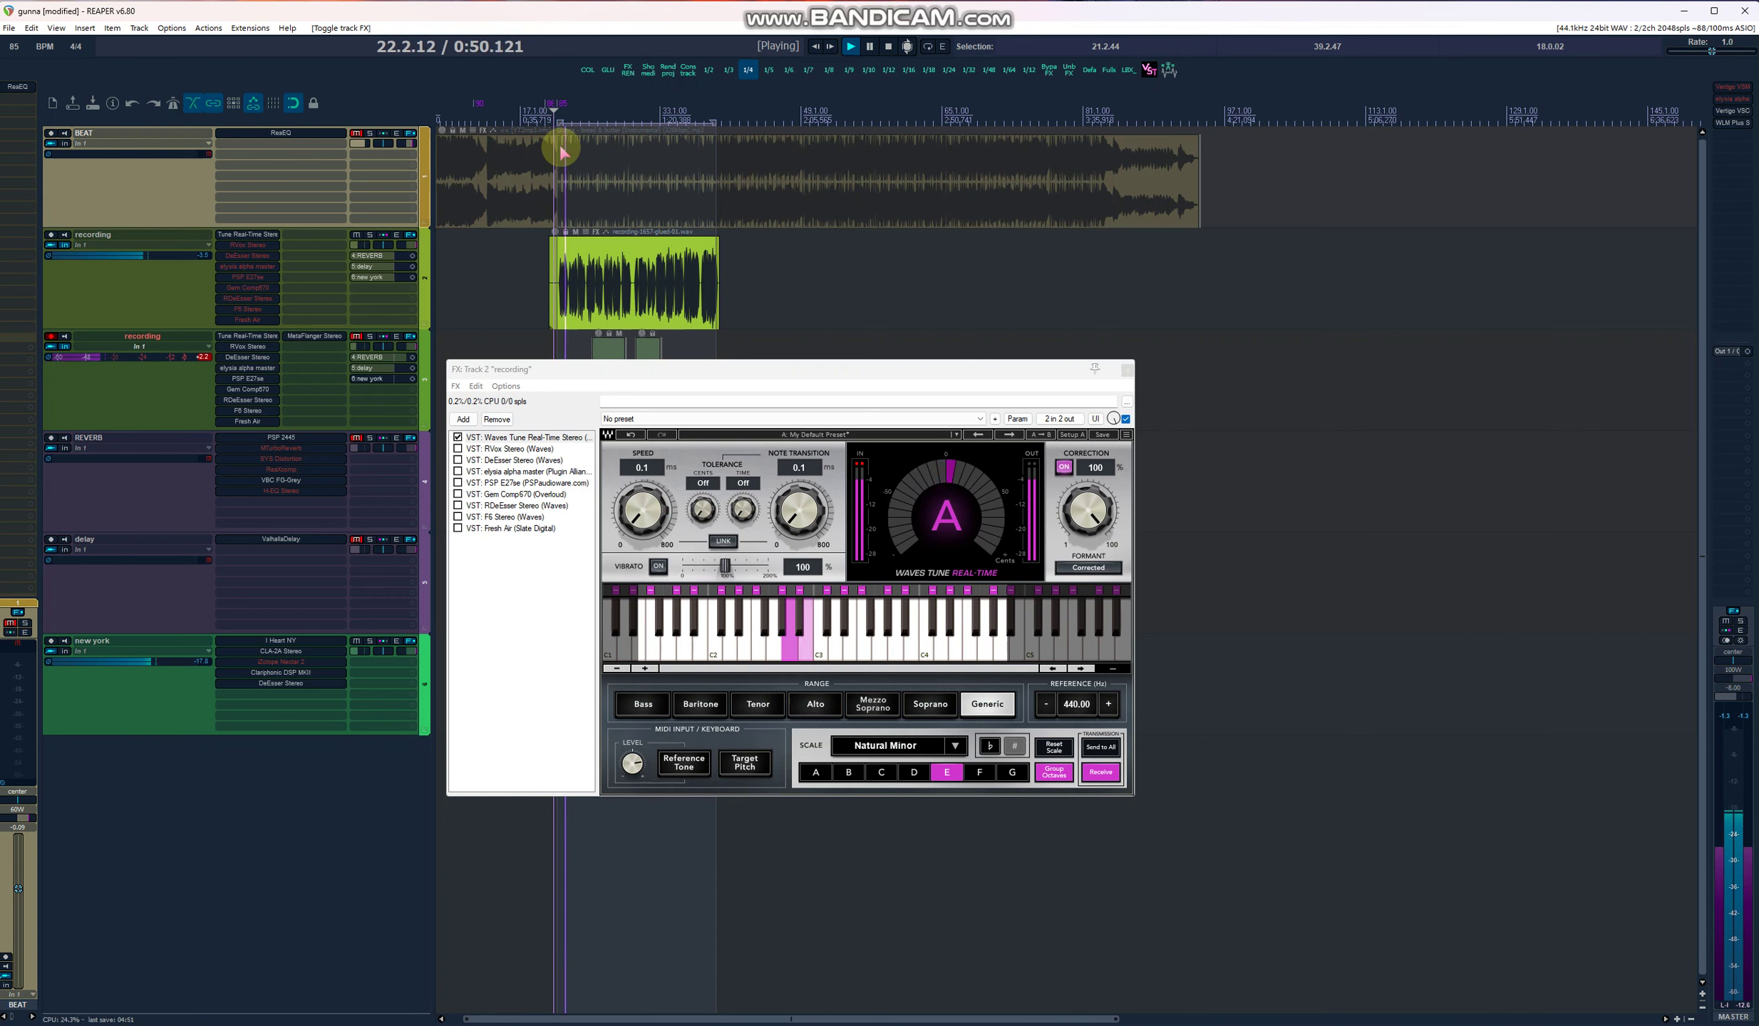
{"action": "left_click", "coordinate": [527, 449]}
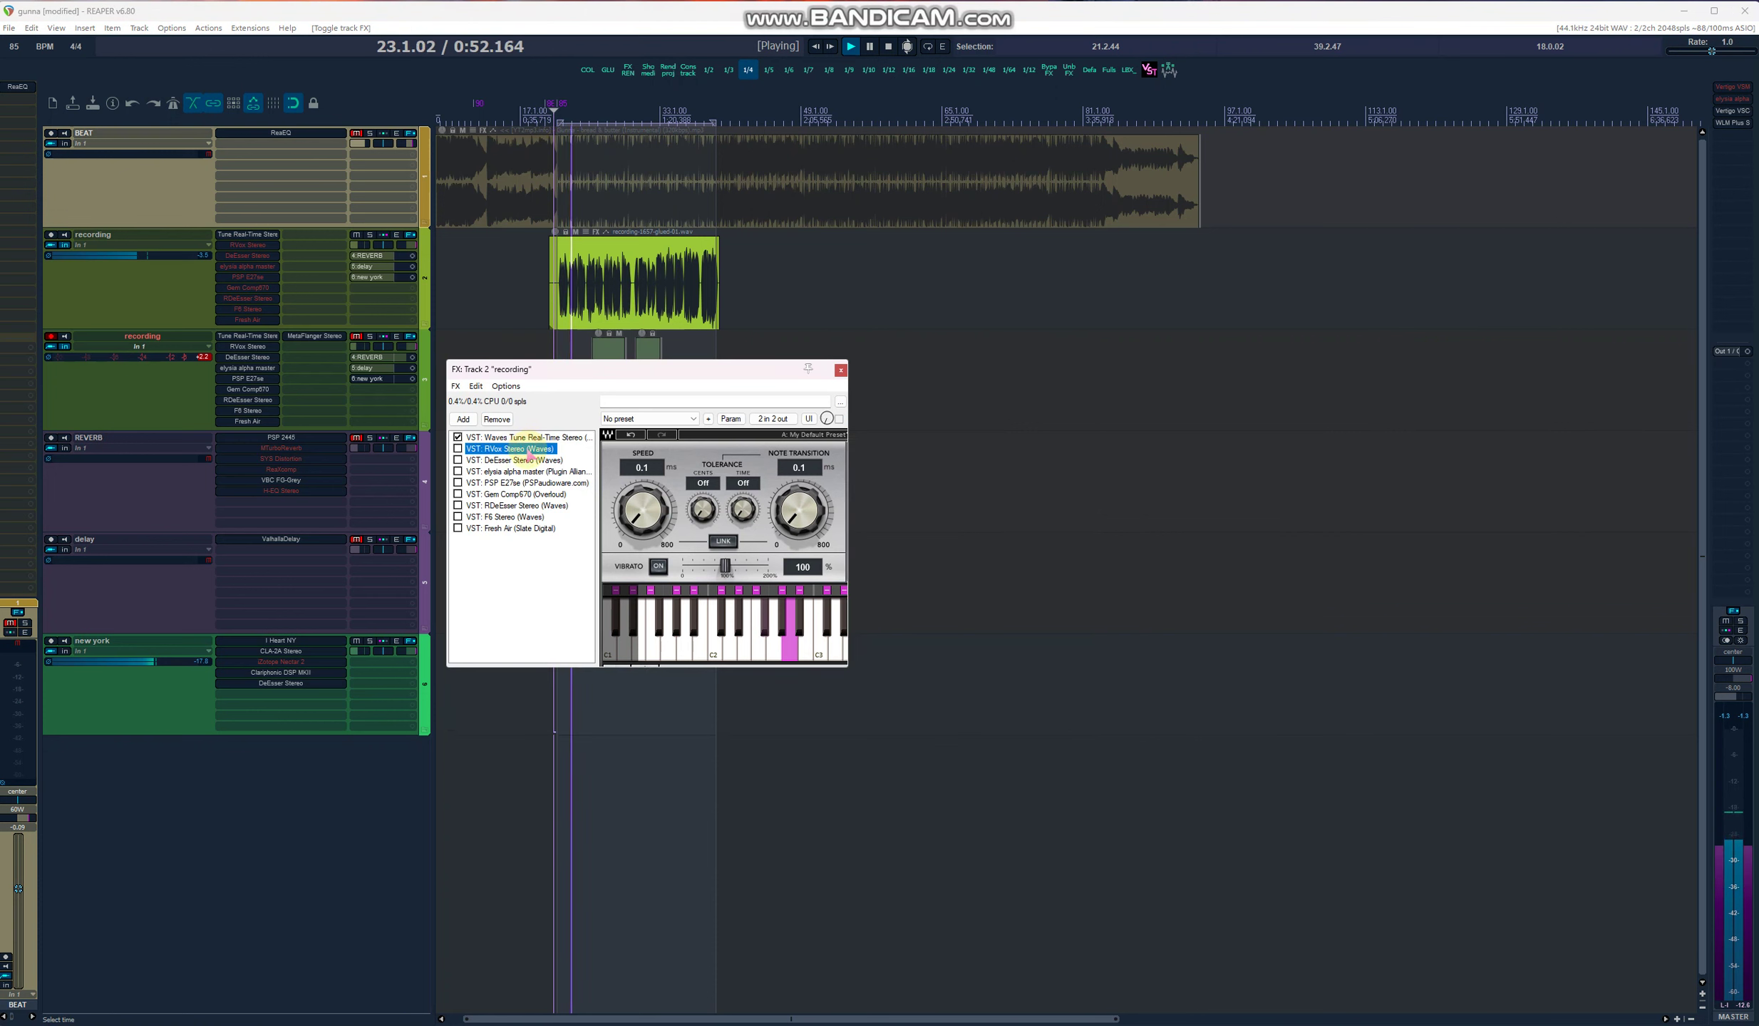
{"action": "left_click", "coordinate": [458, 449]}
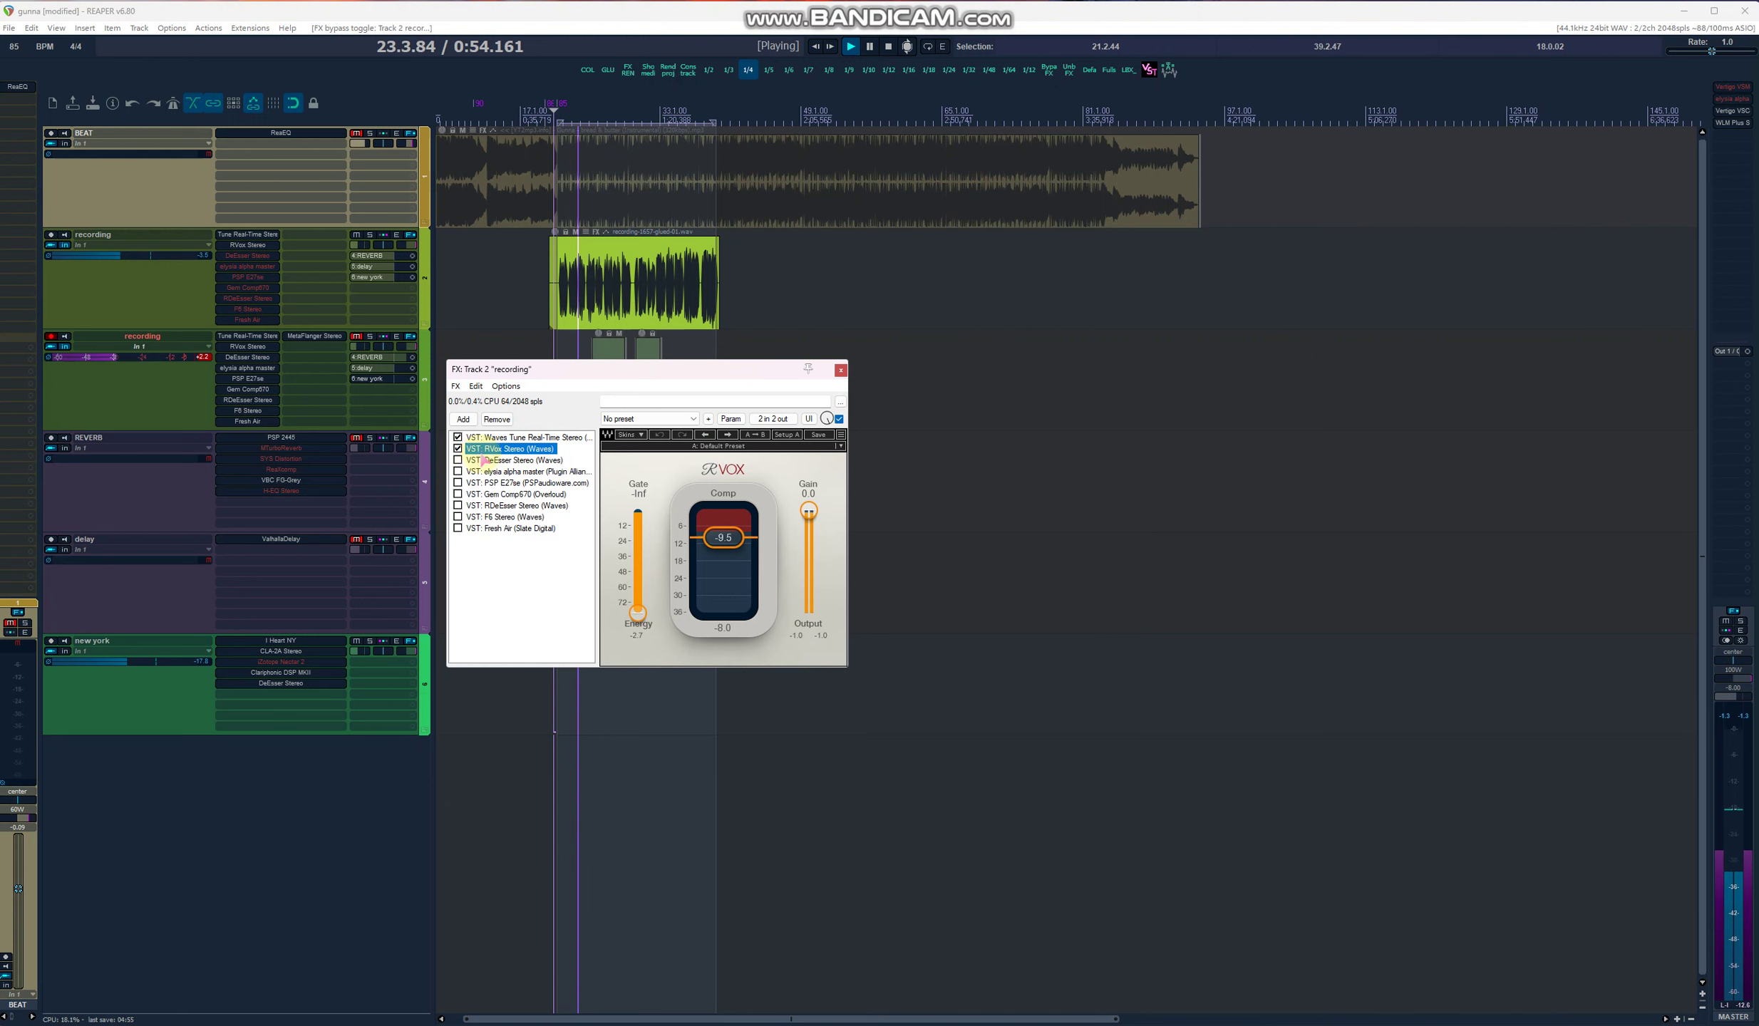
Step: Enable DeEsser Stereo and elysia alpha master in the first recording track's chain, toggling elysia alpha master for comparison
{"action": "left_click", "coordinate": [516, 461]}
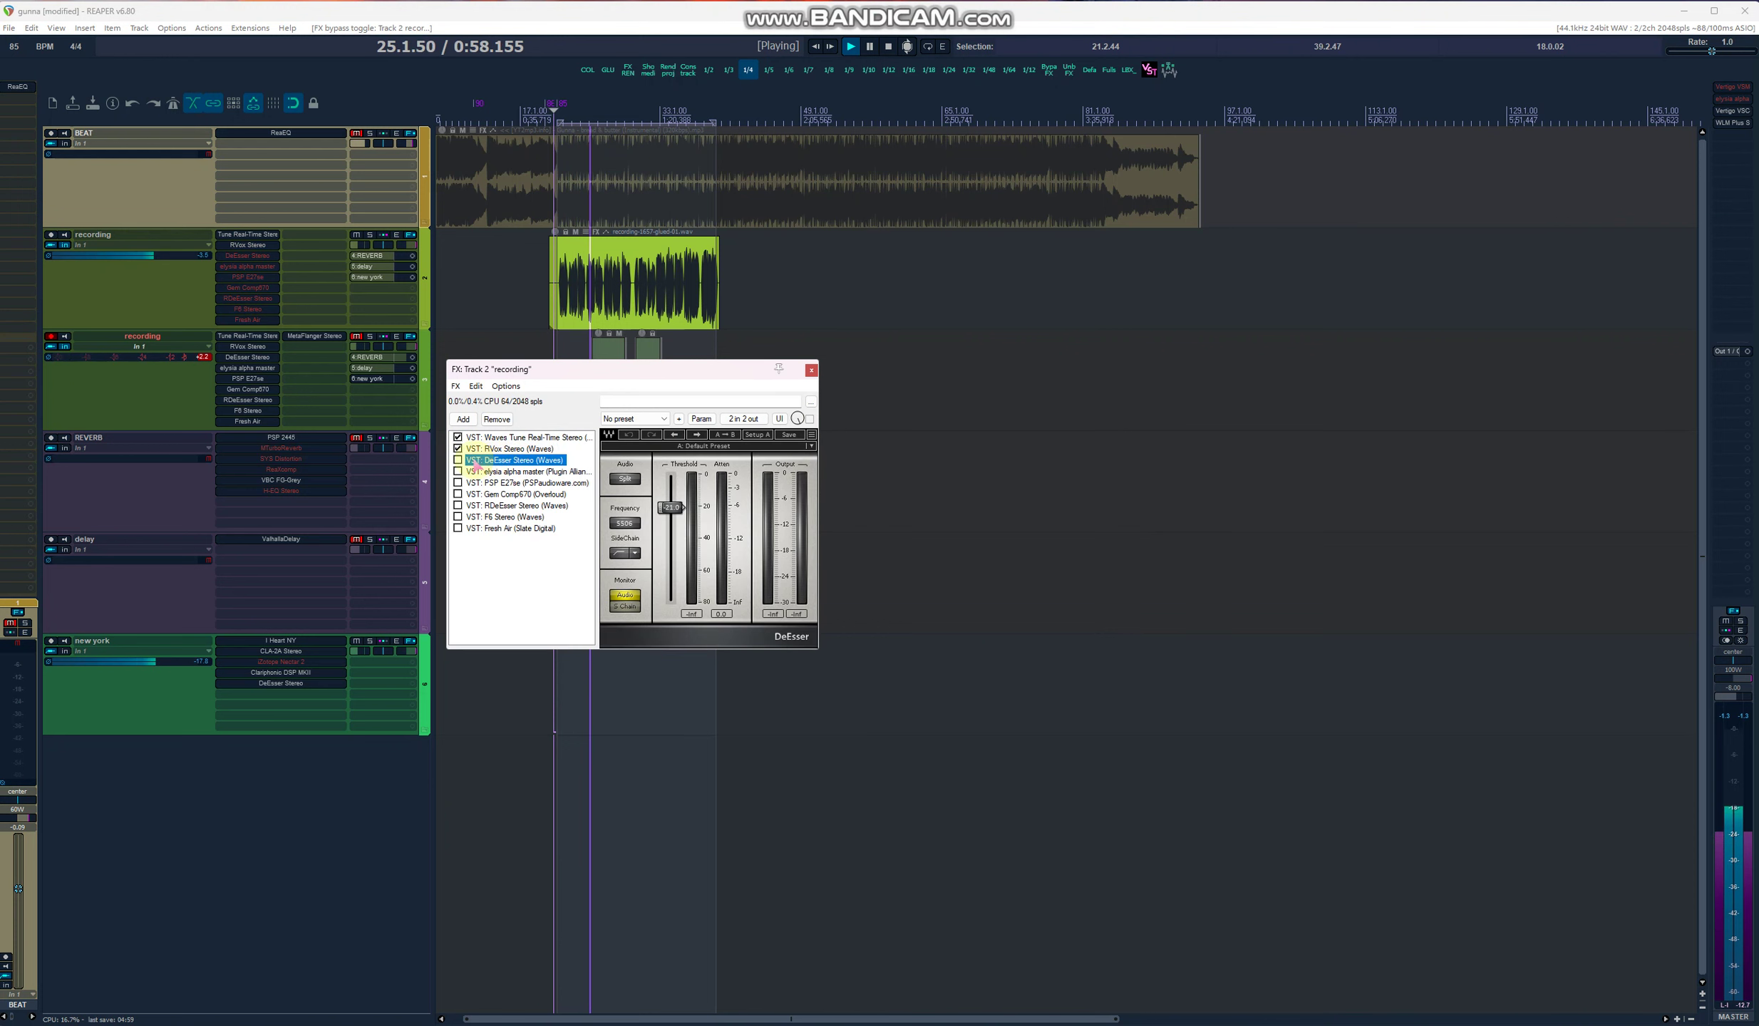
{"action": "left_click", "coordinate": [457, 459]}
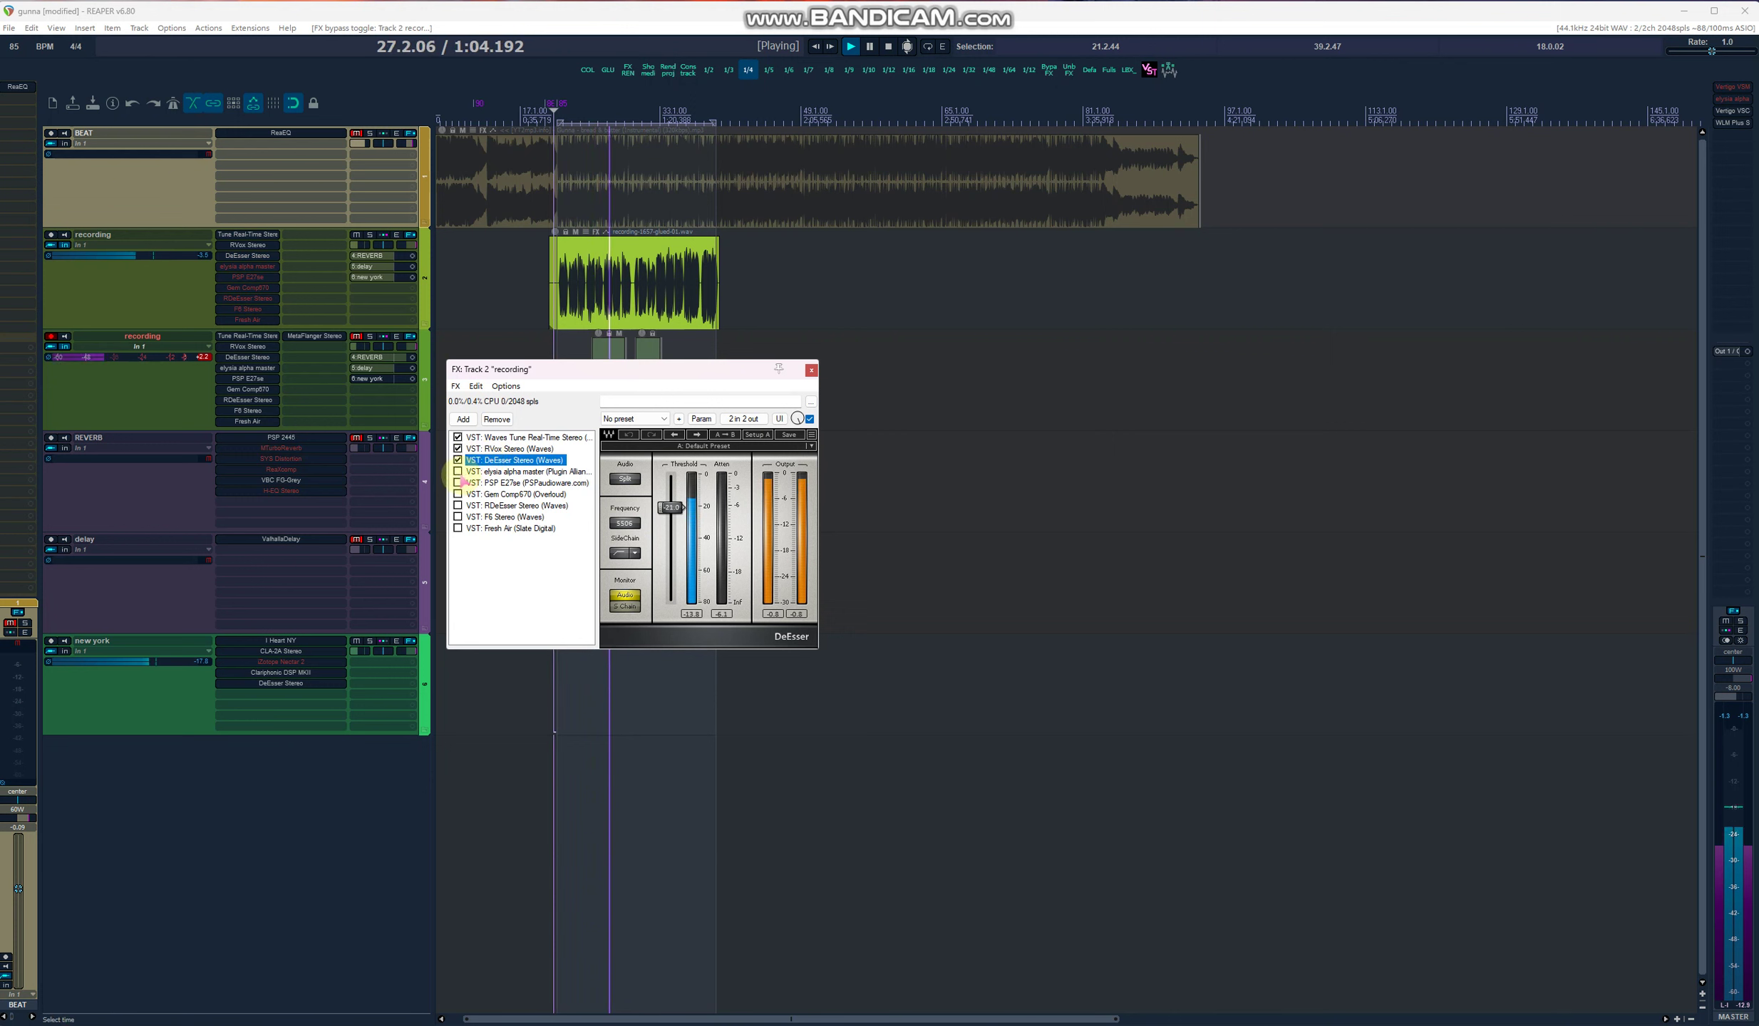
{"action": "left_click", "coordinate": [458, 471]}
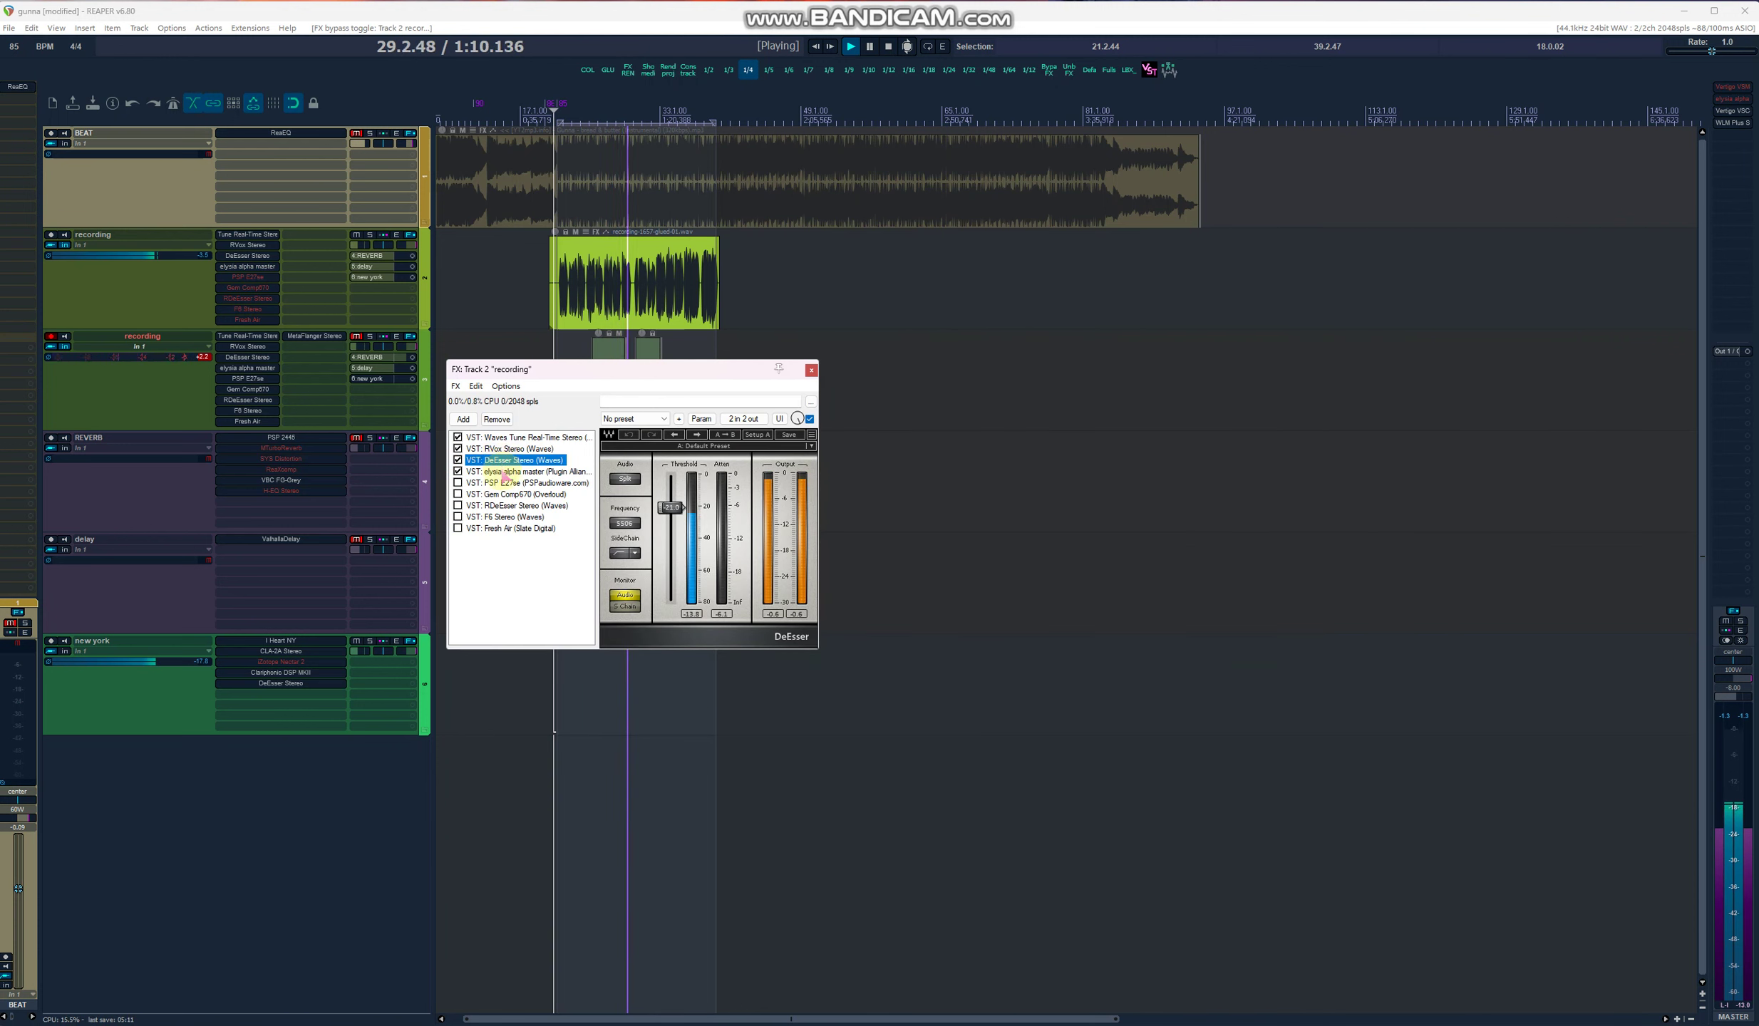
{"action": "left_click", "coordinate": [503, 473]}
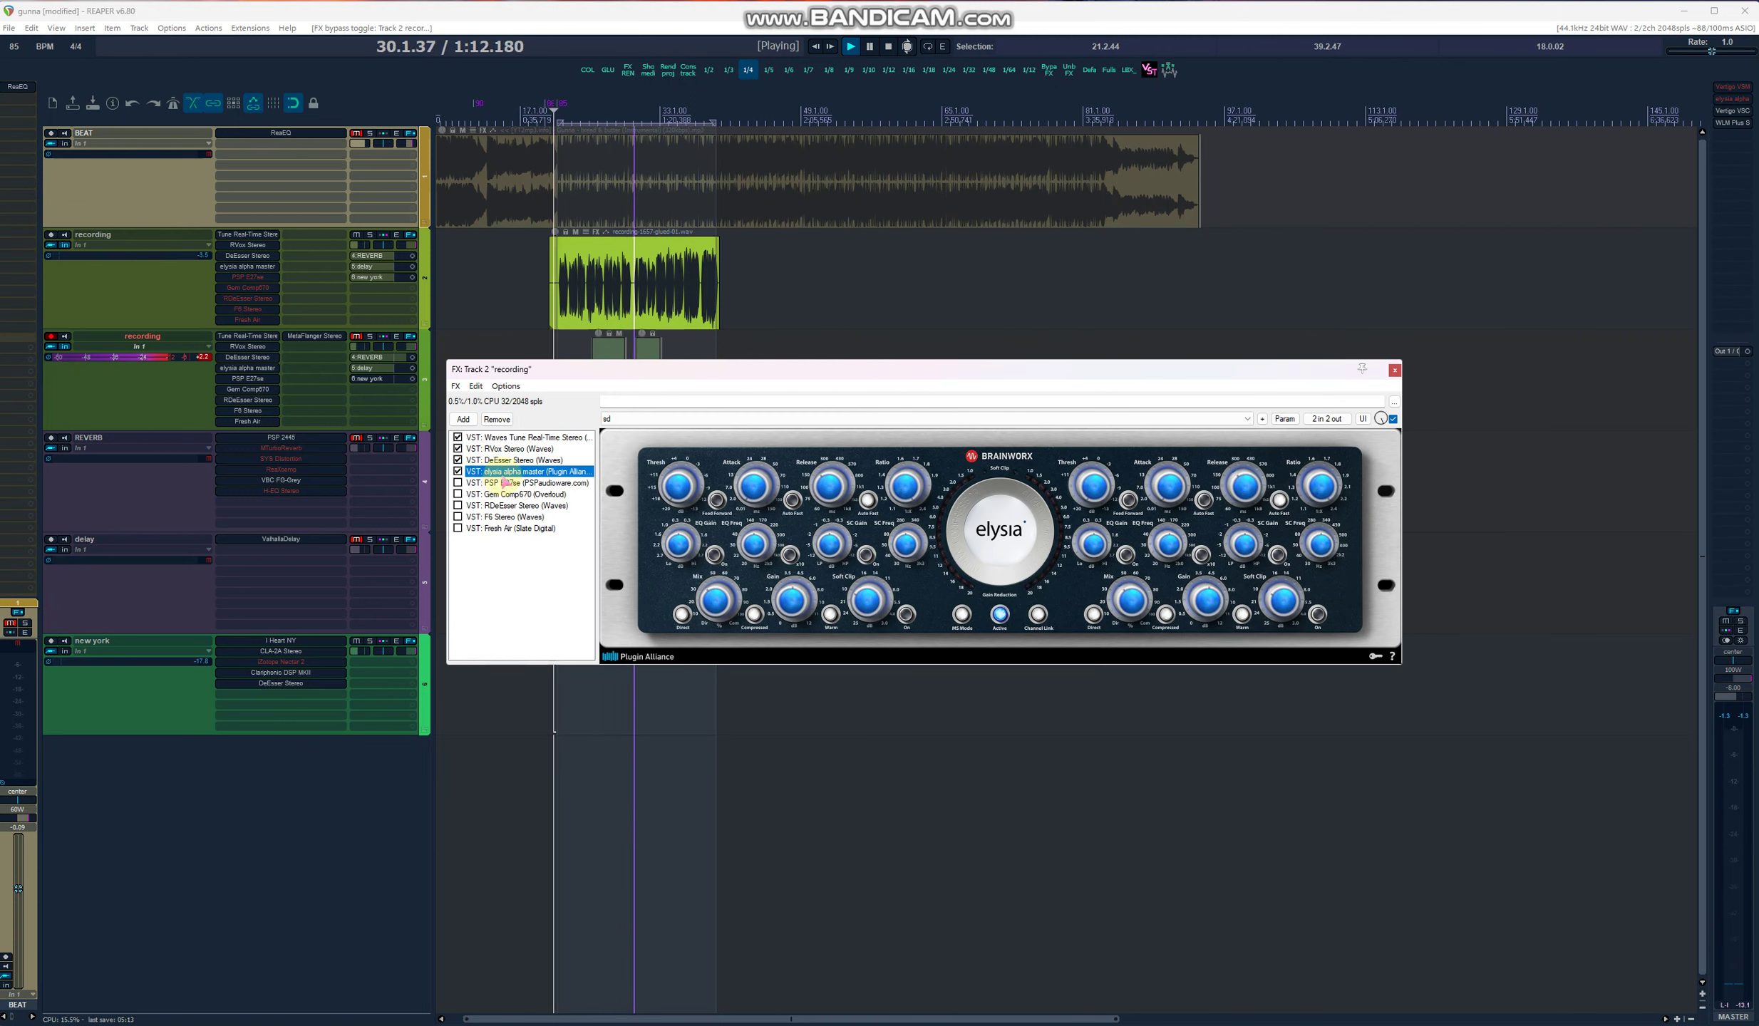
{"action": "left_click", "coordinate": [458, 471]}
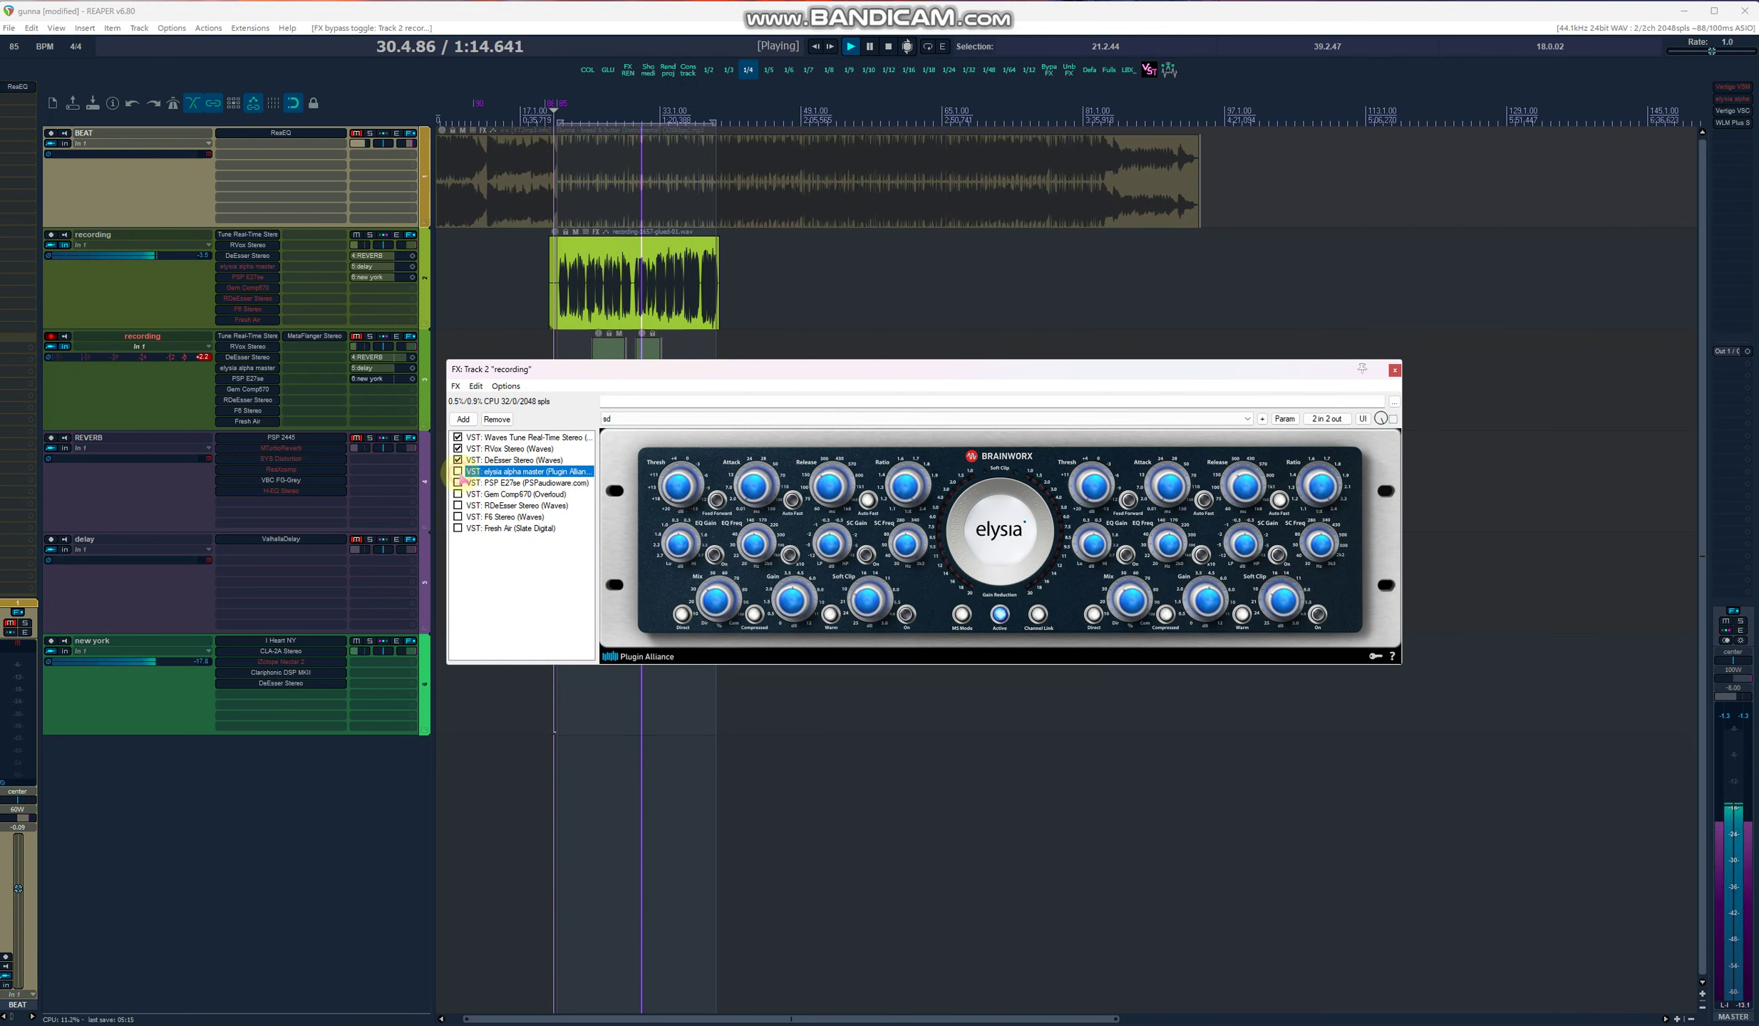
Step: Replay the vocal from its start and enable PSP E27se and RDeEsser Stereo in the first recording track's chain
{"action": "left_click", "coordinate": [557, 136]}
{"action": "left_click", "coordinate": [457, 482]}
{"action": "left_click", "coordinate": [483, 483]}
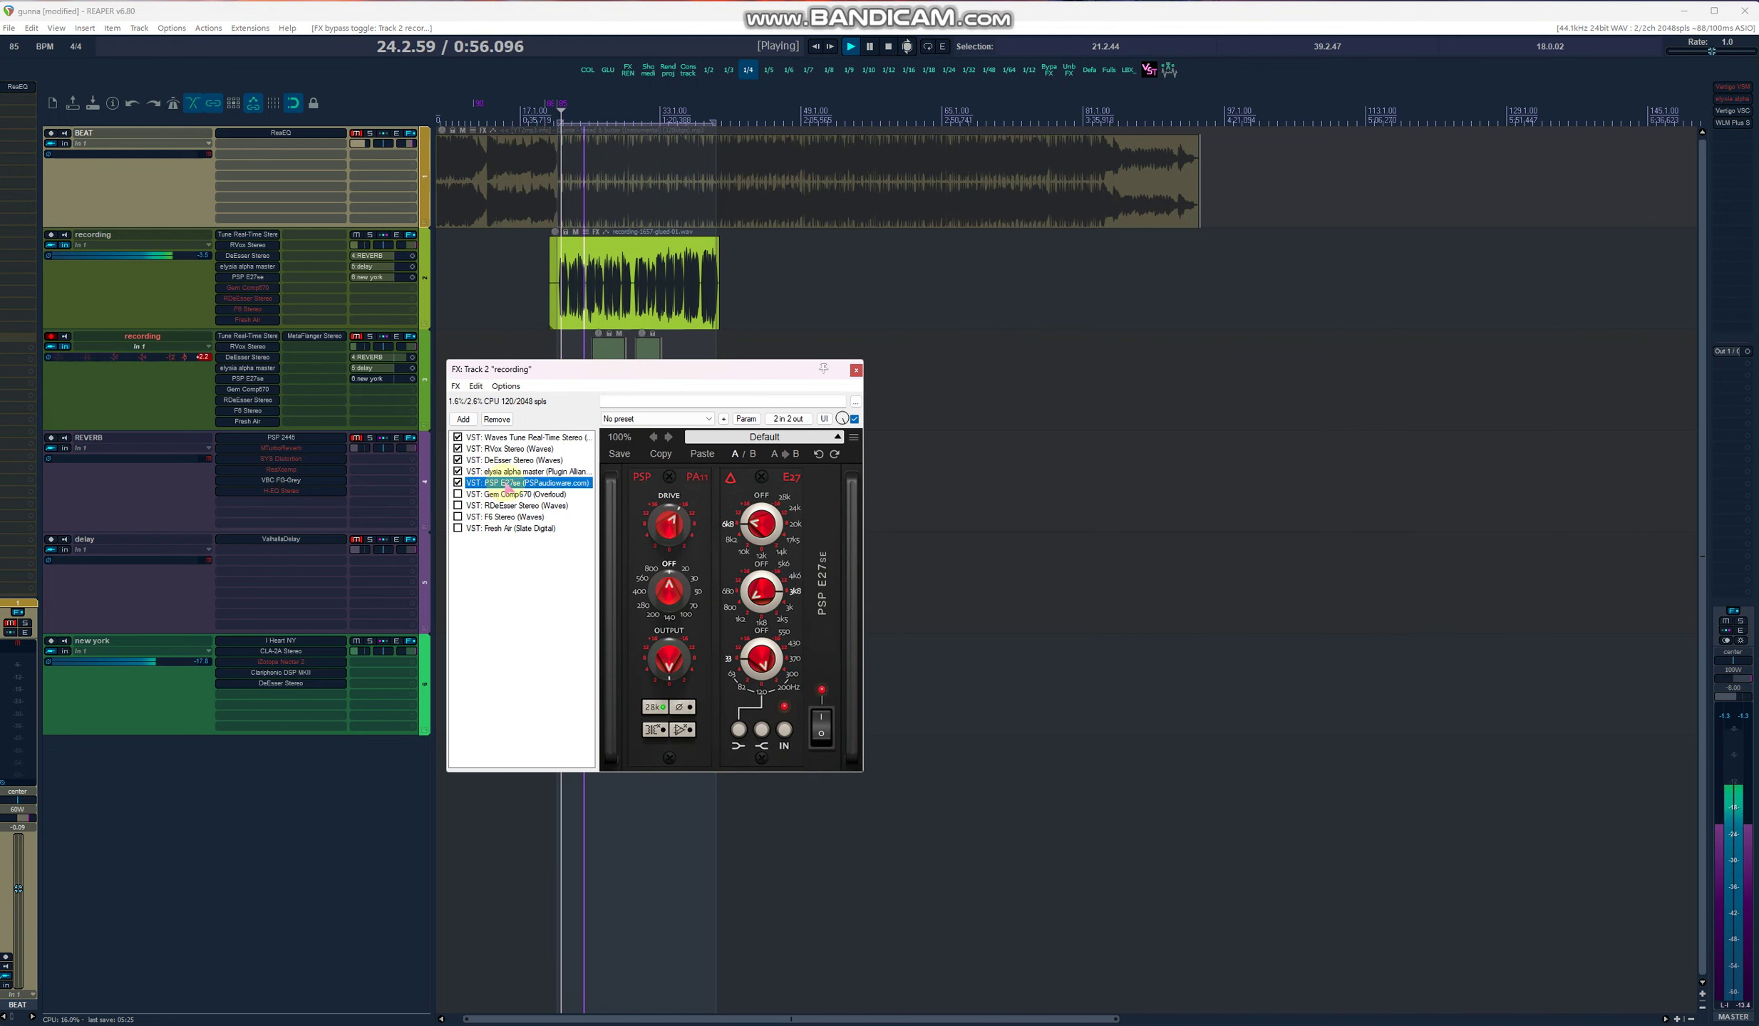
{"action": "left_click", "coordinate": [499, 506]}
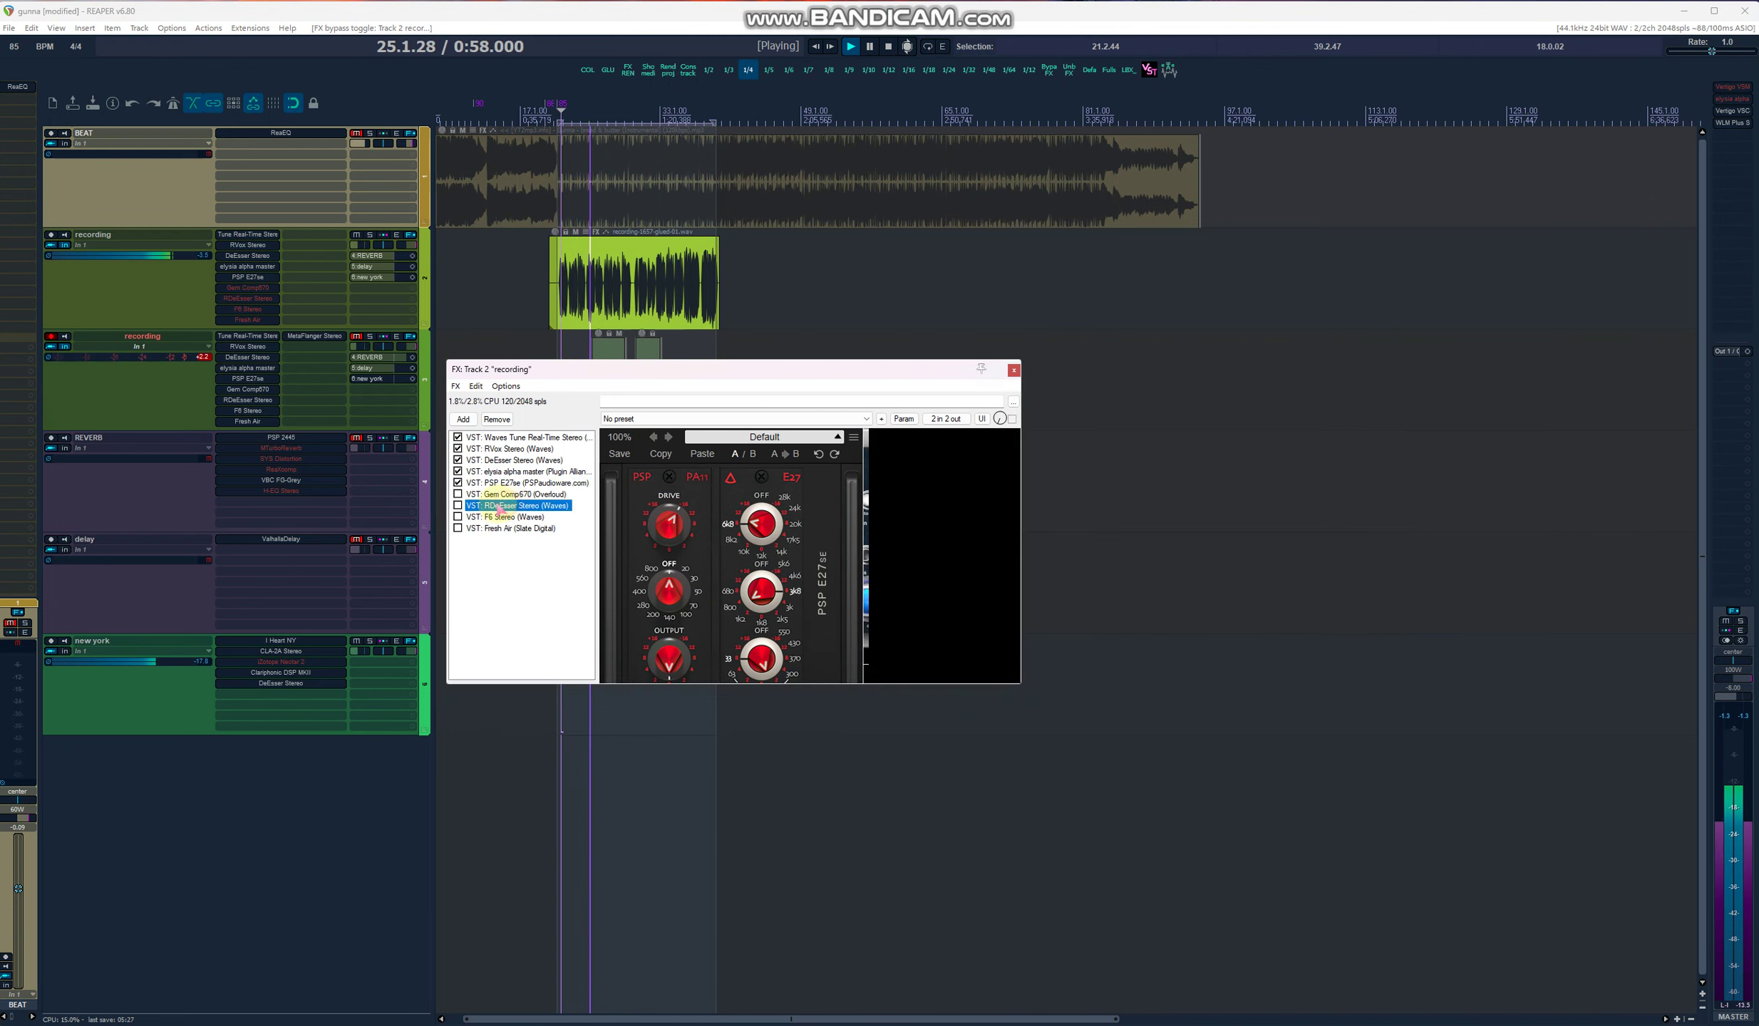
{"action": "left_click", "coordinate": [458, 506]}
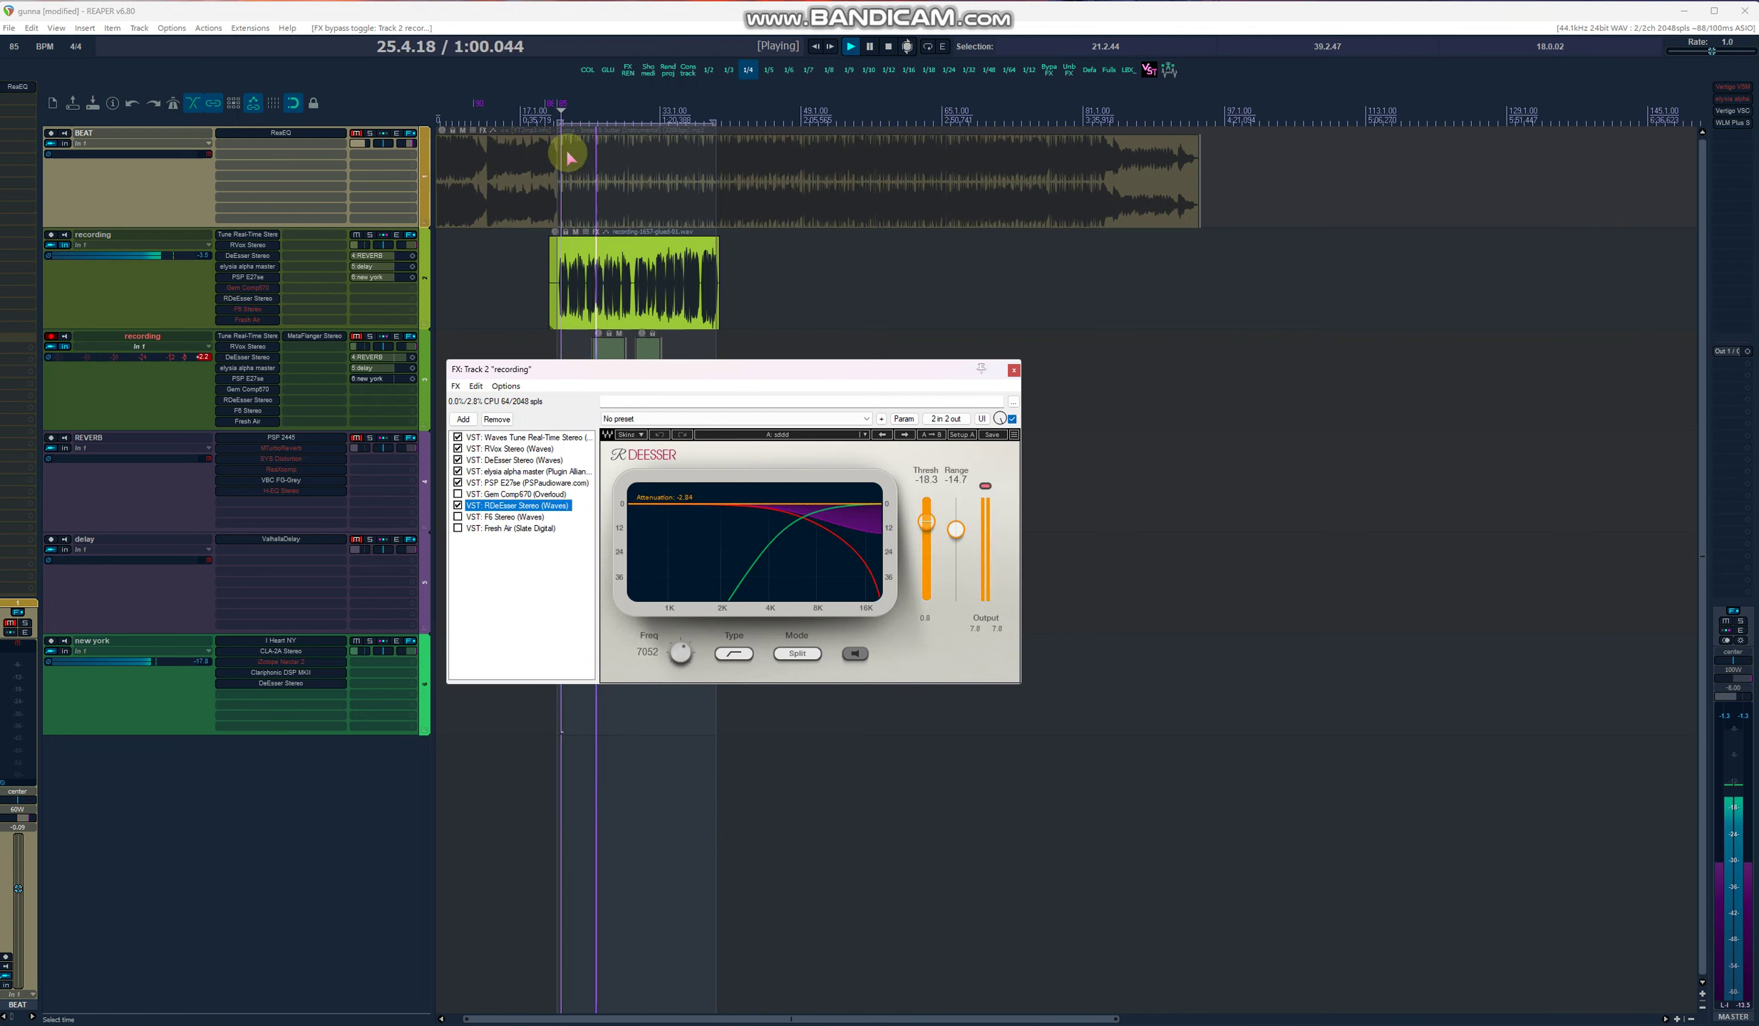
Step: Replay the vocal from its start, enable F6 Stereo in the first recording track's chain and stop playback
{"action": "left_click", "coordinate": [562, 117]}
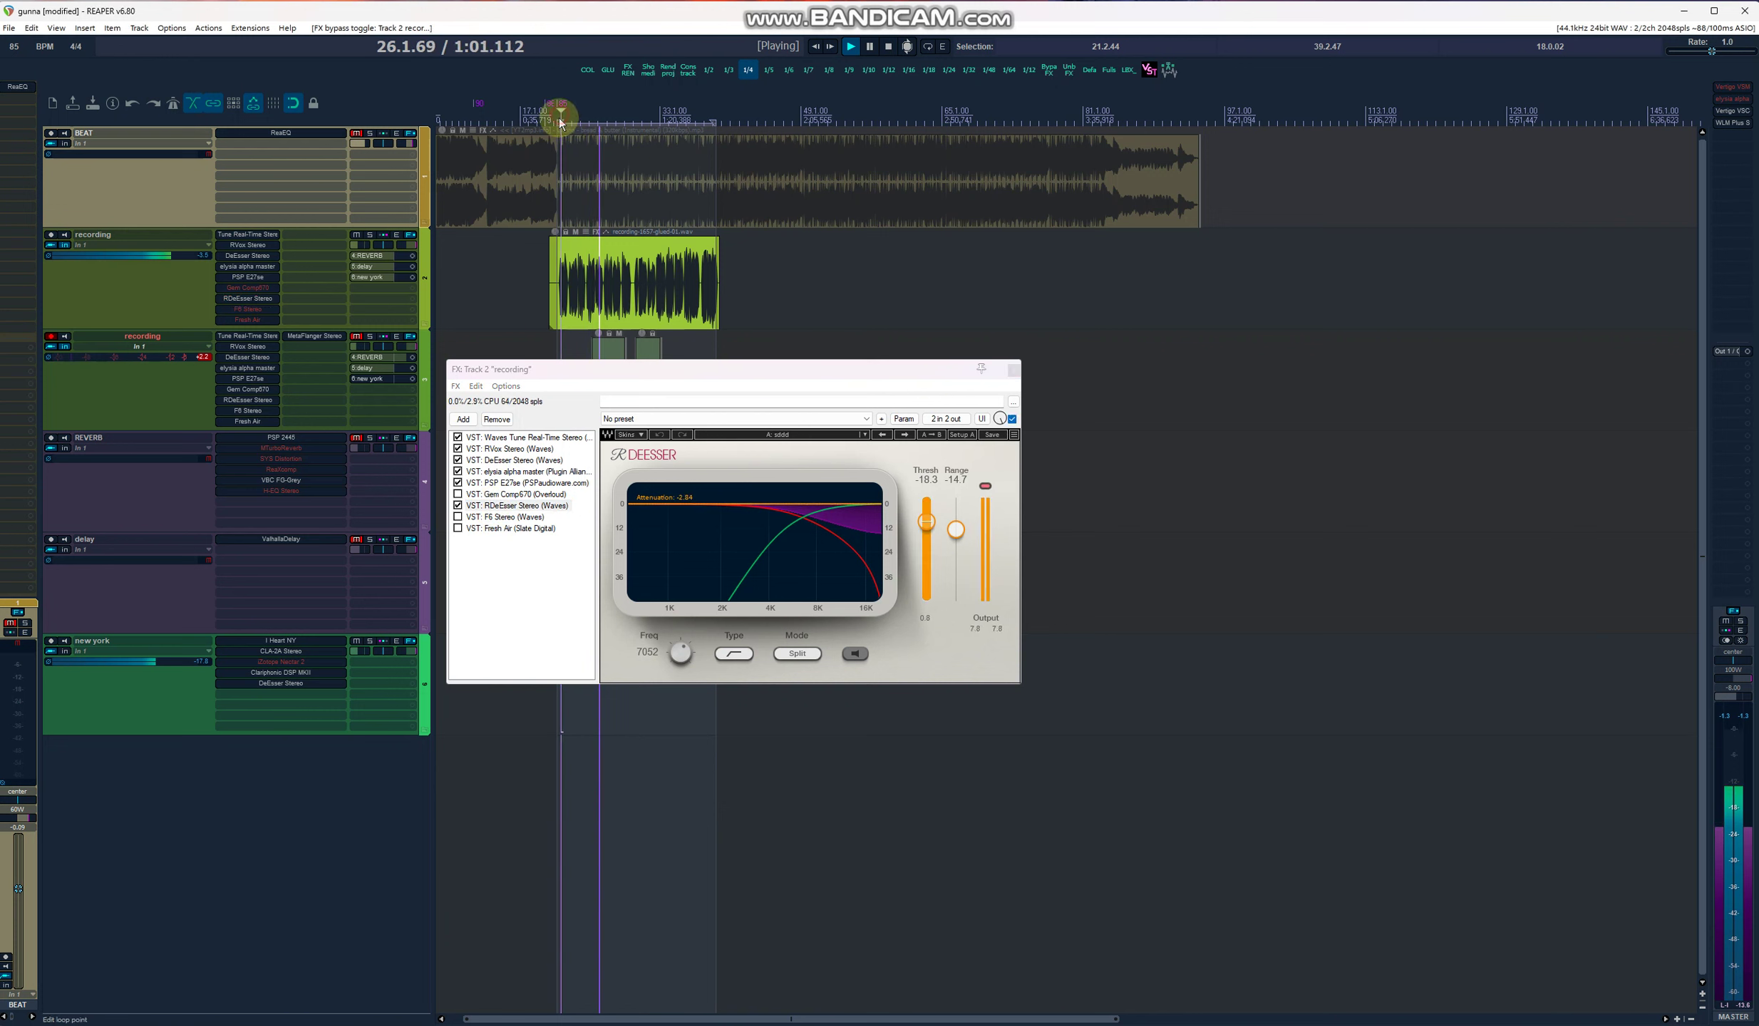
{"action": "left_click", "coordinate": [518, 506]}
{"action": "left_click", "coordinate": [489, 518]}
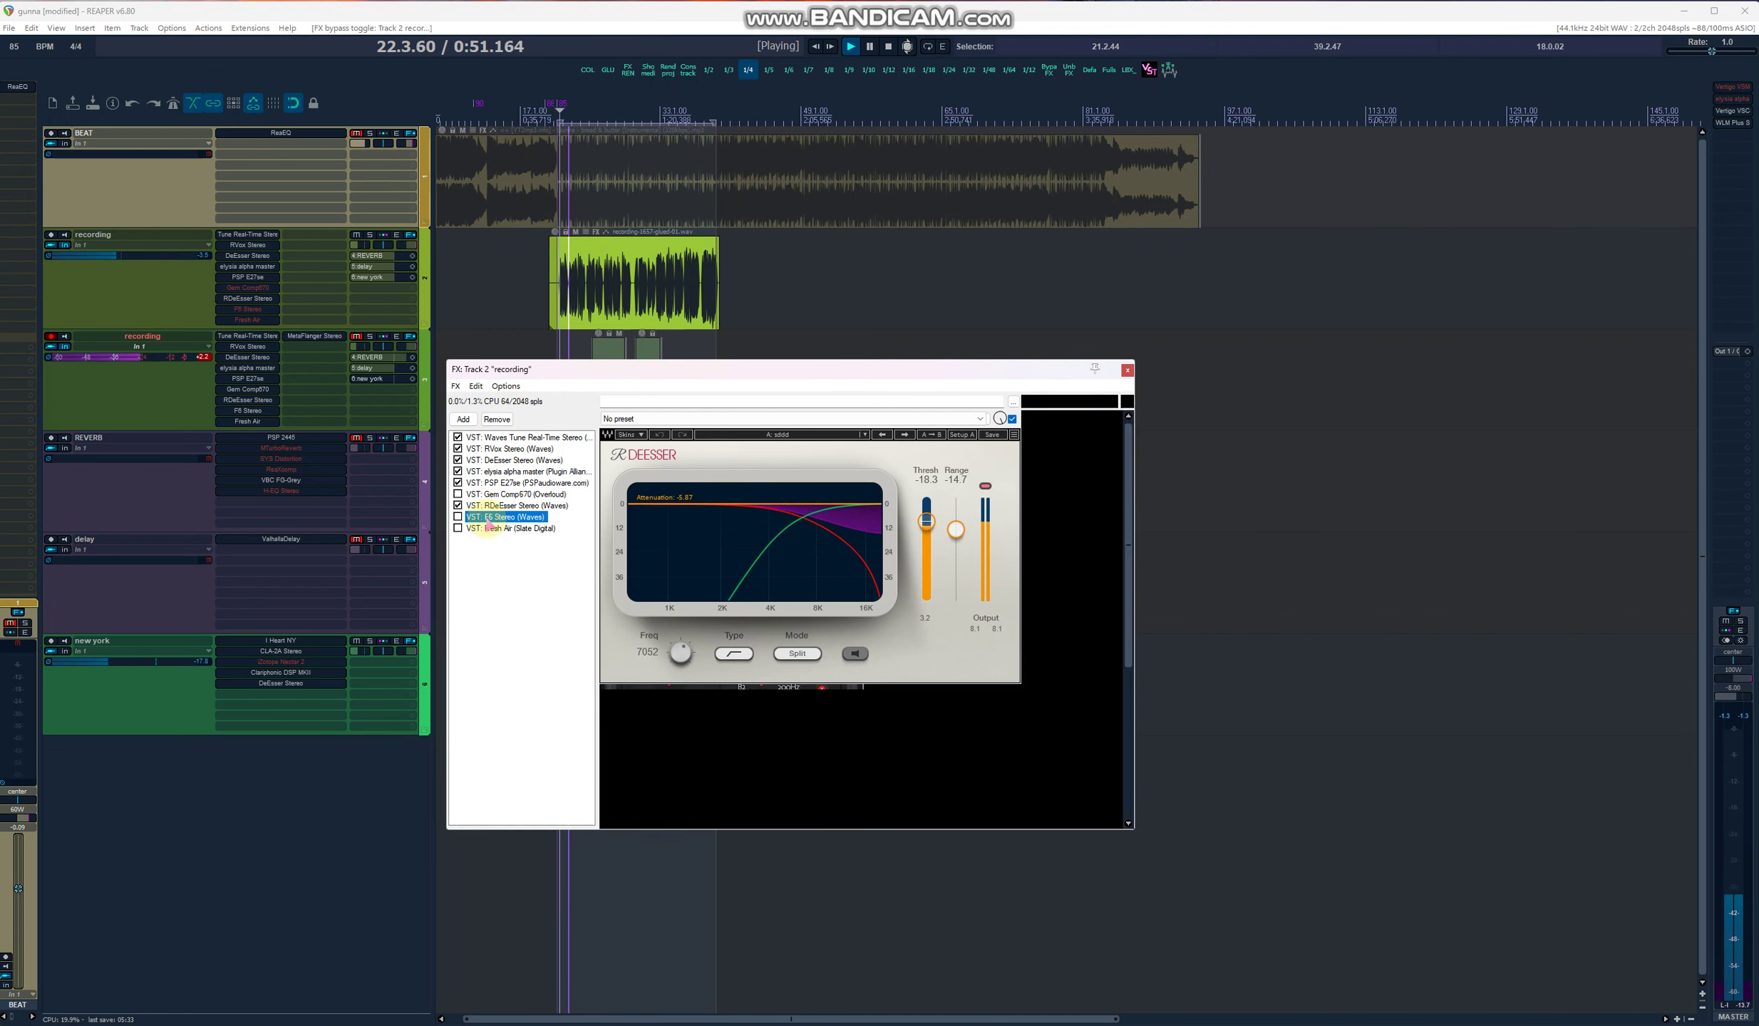
{"action": "left_click", "coordinate": [457, 517]}
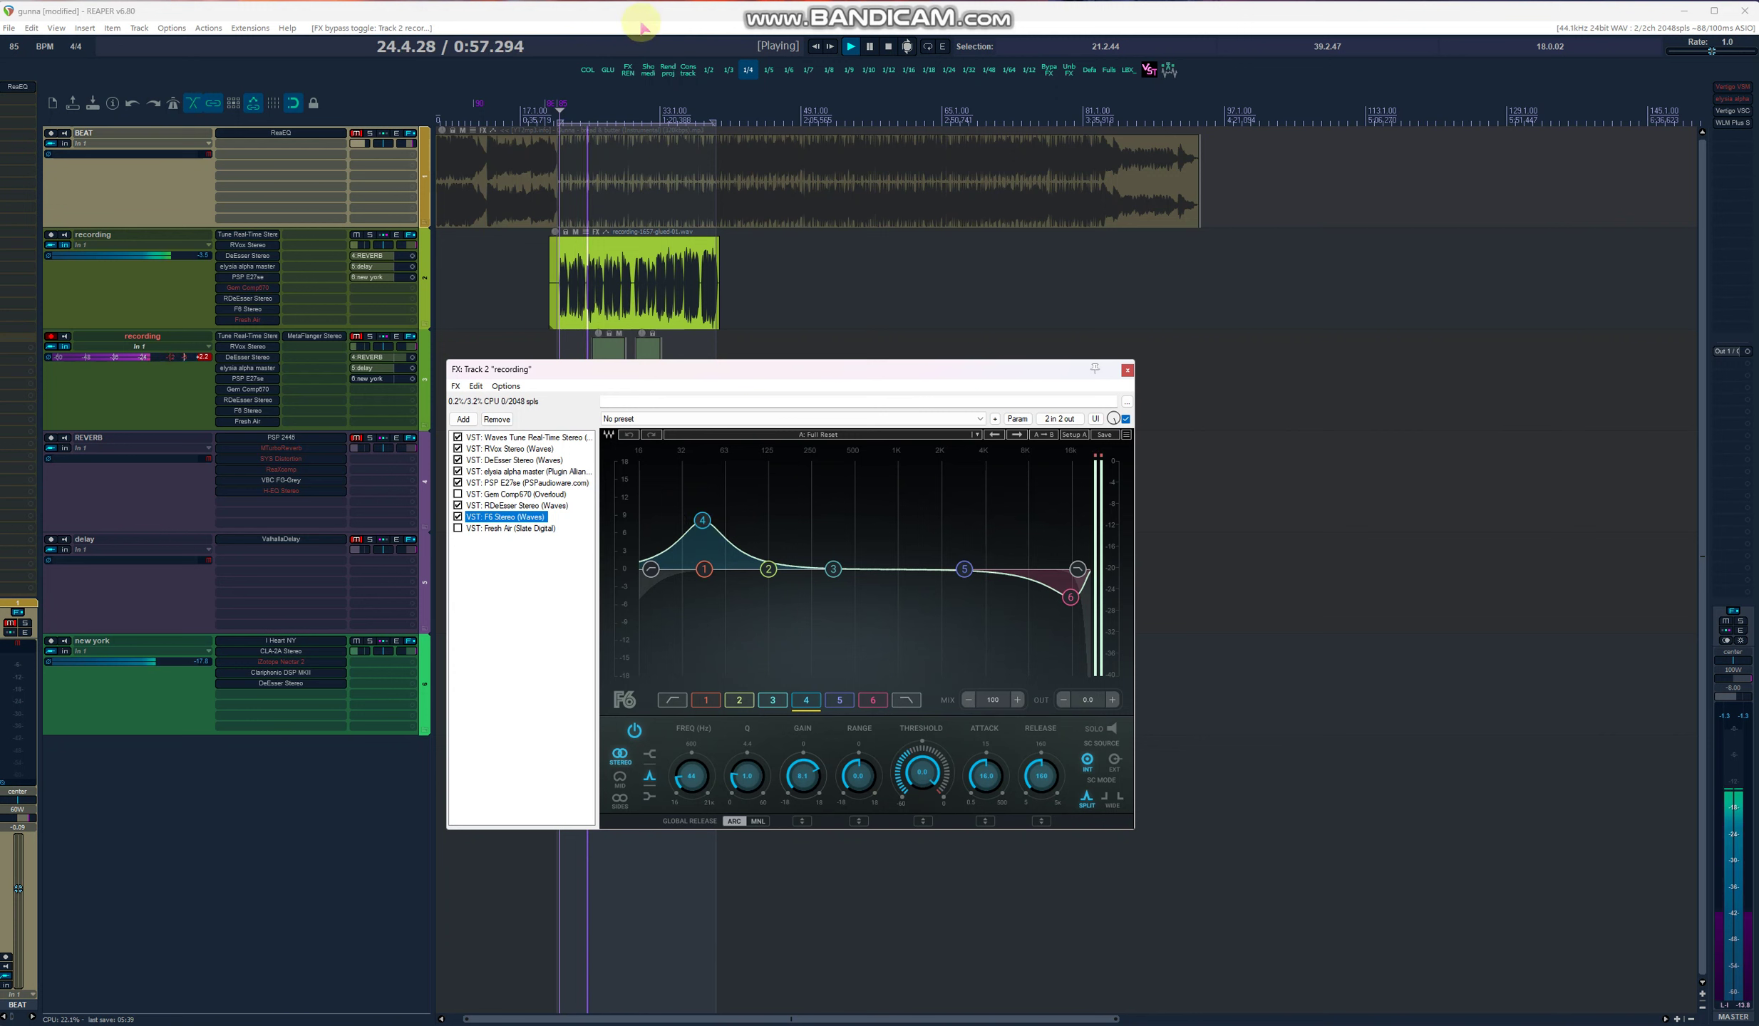
{"action": "left_click", "coordinate": [888, 47]}
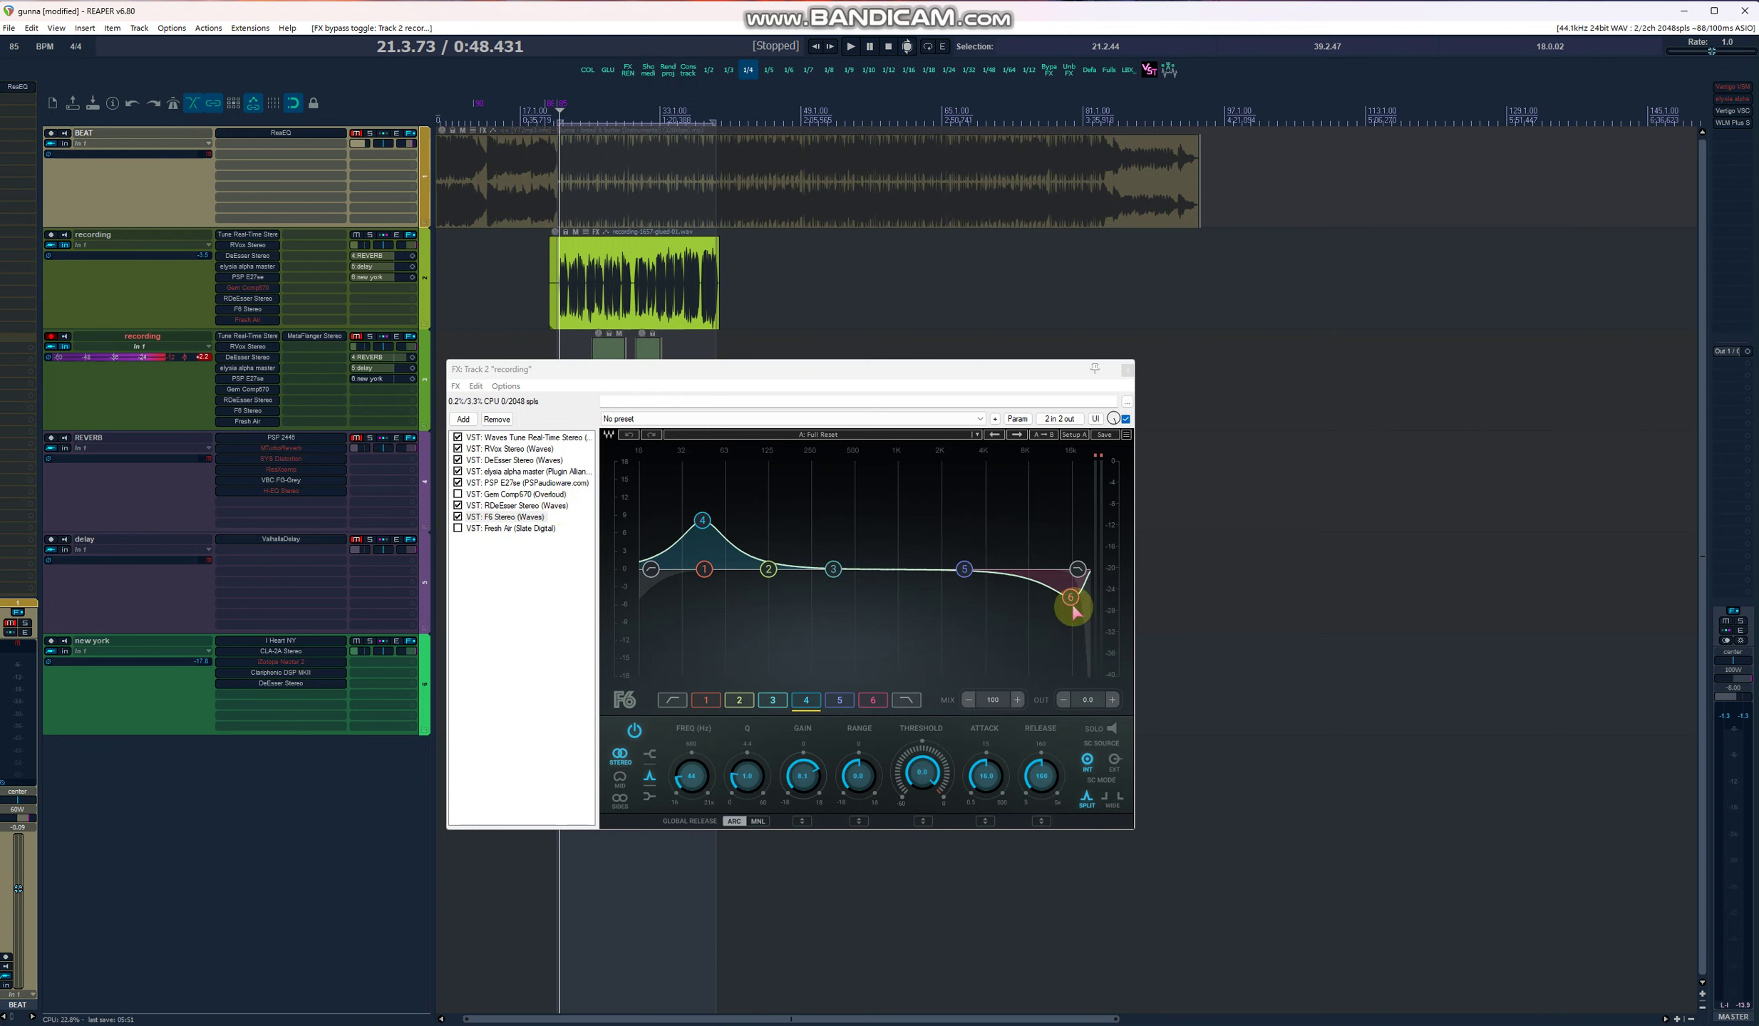
Step: Enable Fresh Air in the first recording track's chain, show its controls and play the vocal
{"action": "left_click", "coordinate": [457, 528]}
{"action": "left_click", "coordinate": [499, 528]}
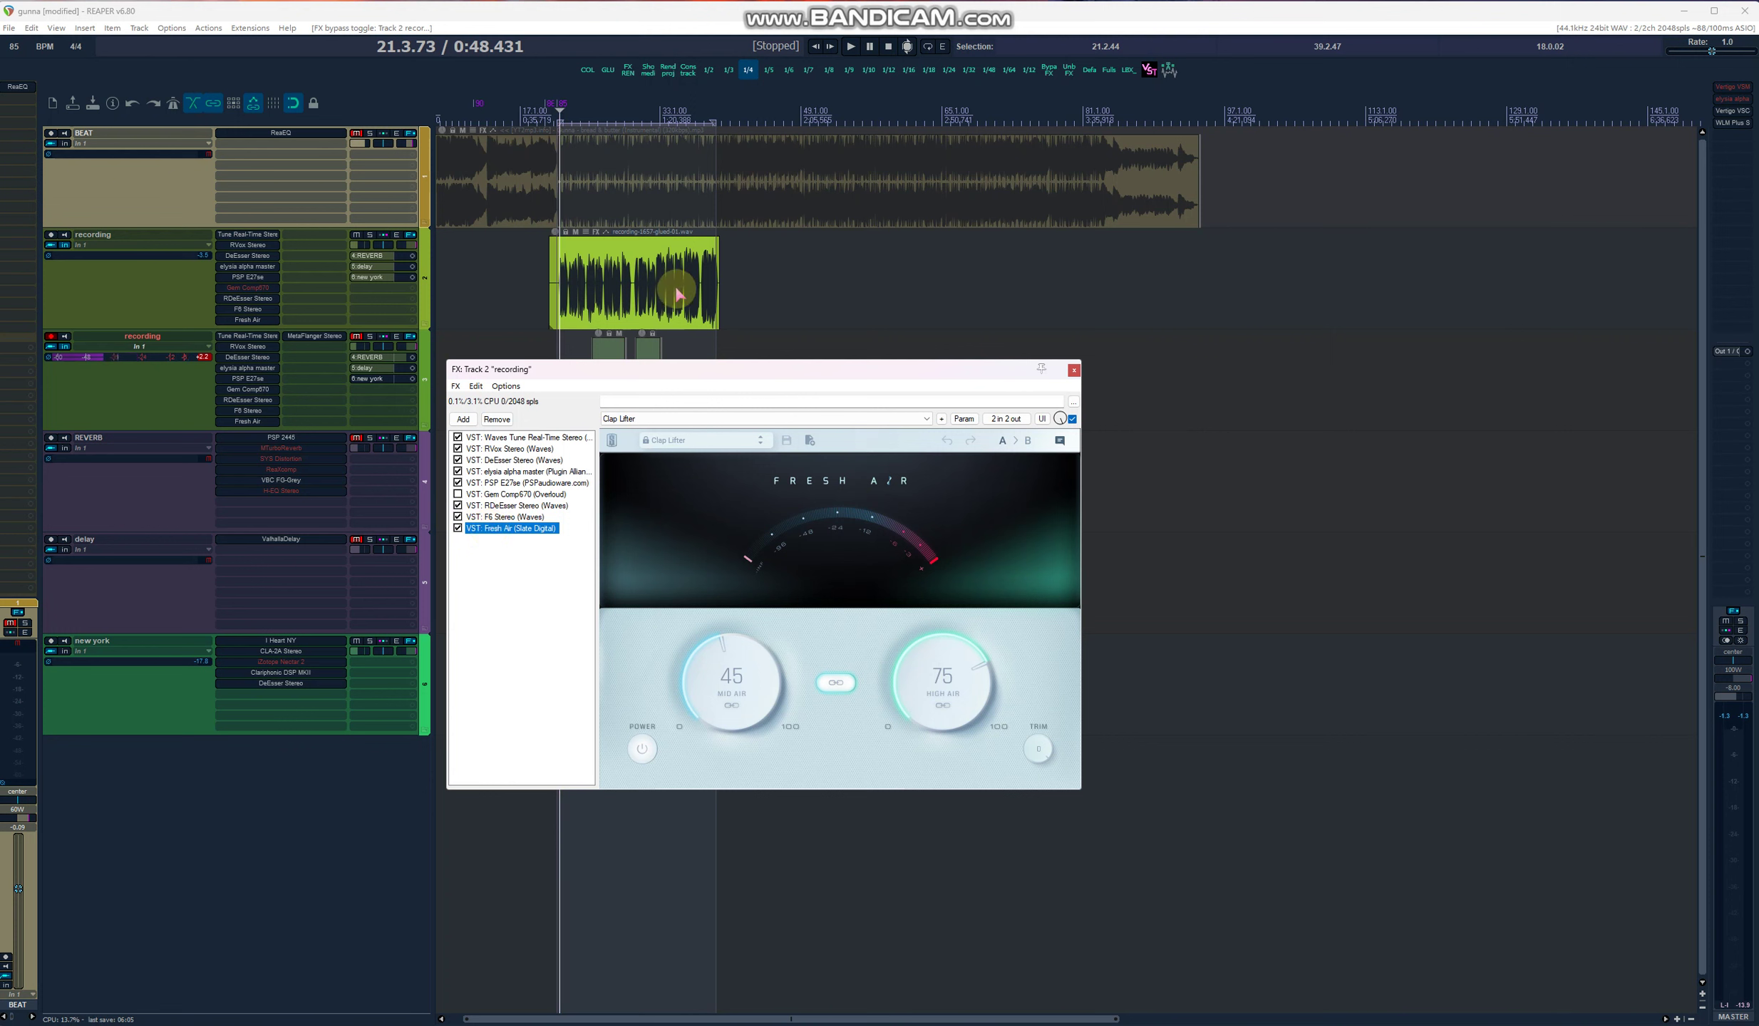
{"action": "left_click", "coordinate": [851, 48]}
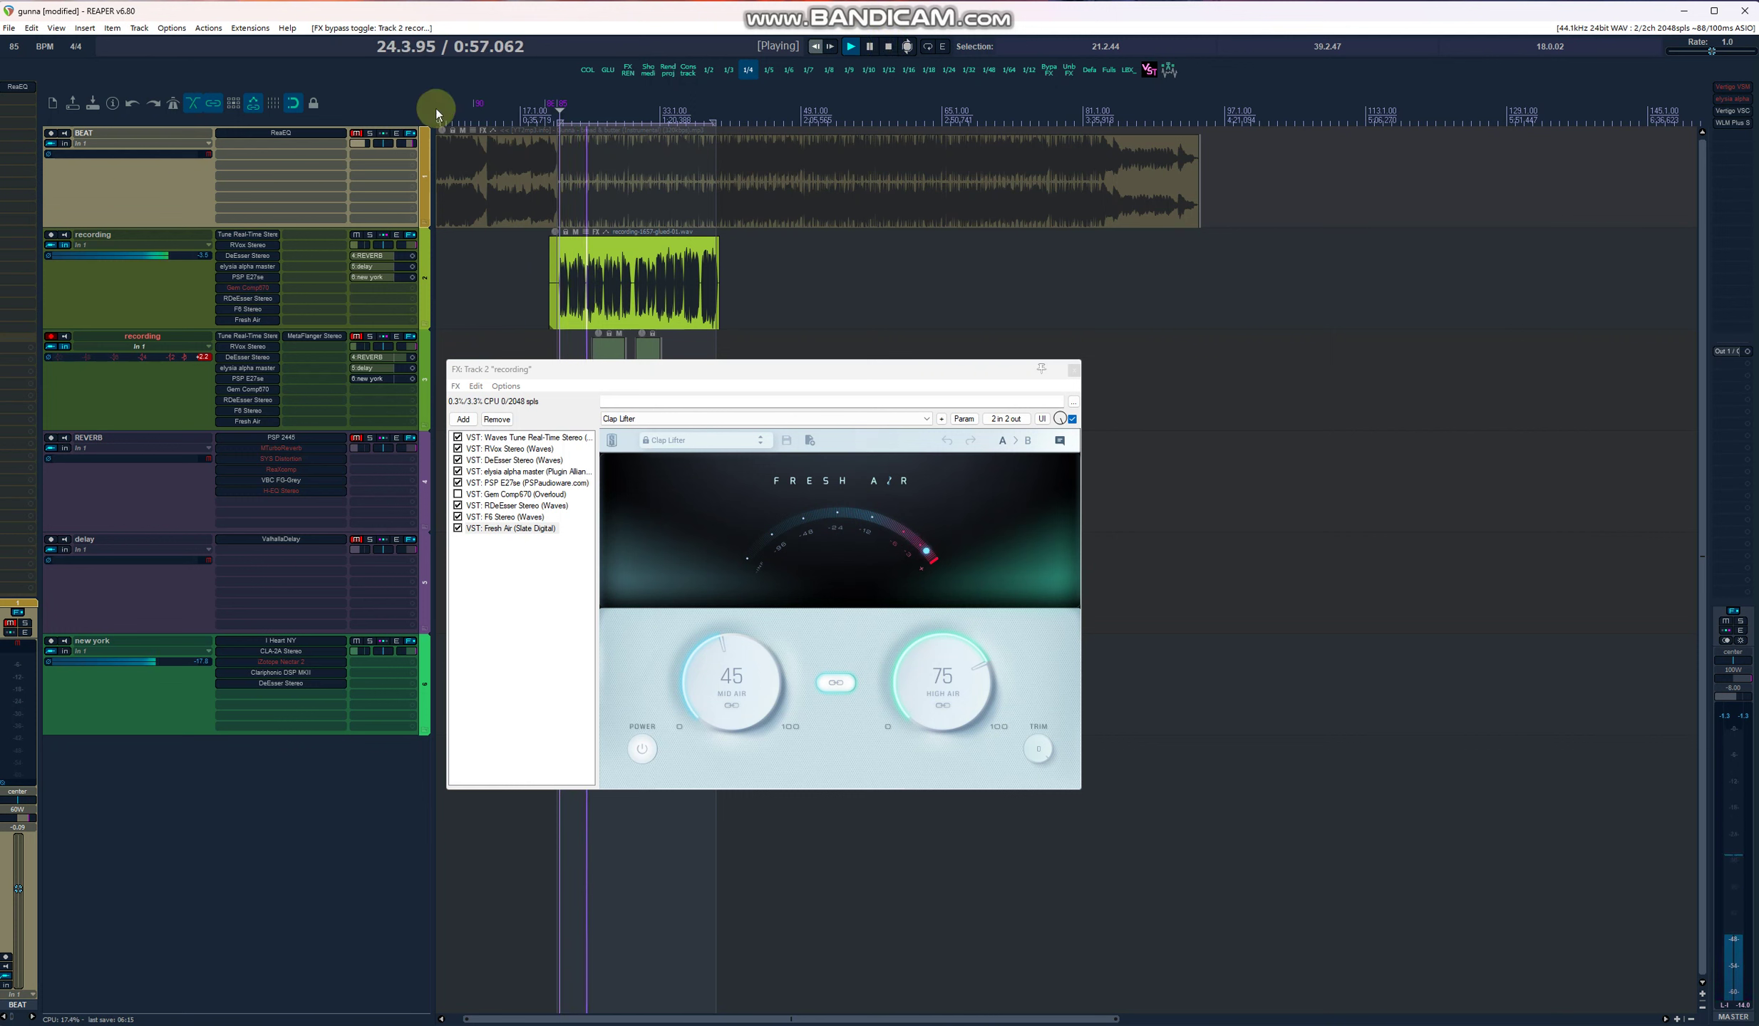
Step: Unmute the BEAT, REVERB and delay tracks during playback, then stop the playback
{"action": "left_click", "coordinate": [356, 134]}
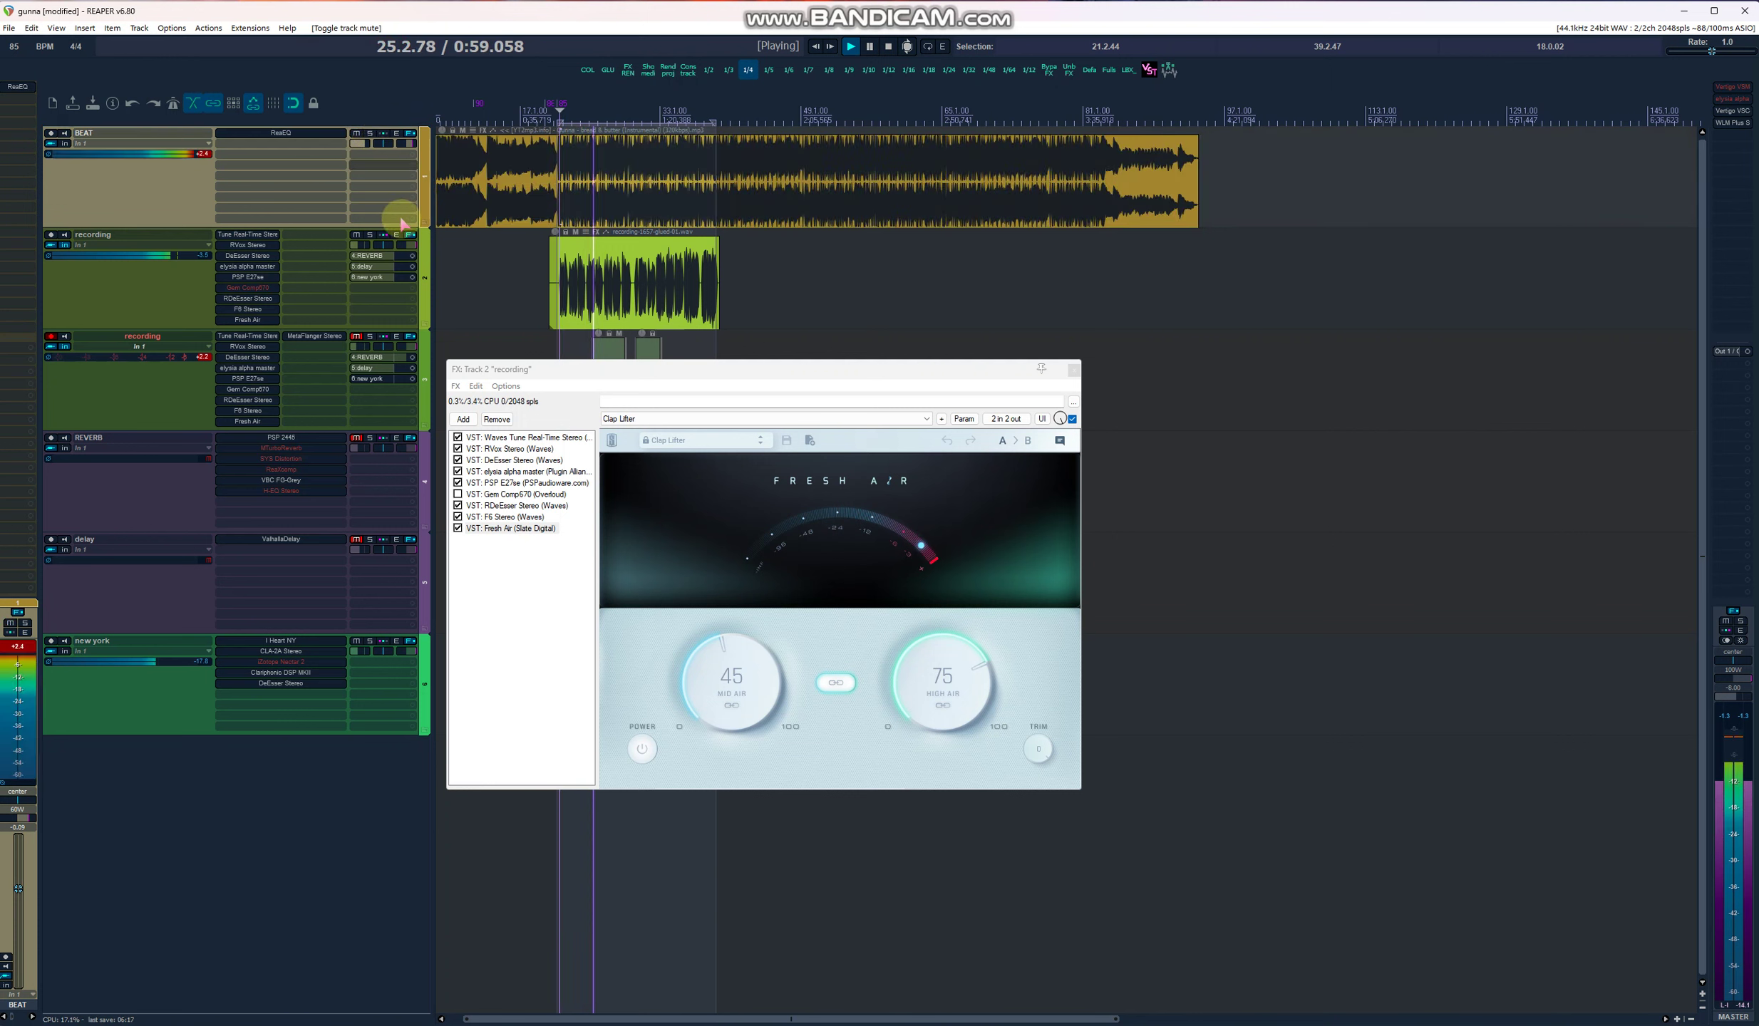
{"action": "left_click", "coordinate": [357, 438]}
{"action": "left_click", "coordinate": [356, 540]}
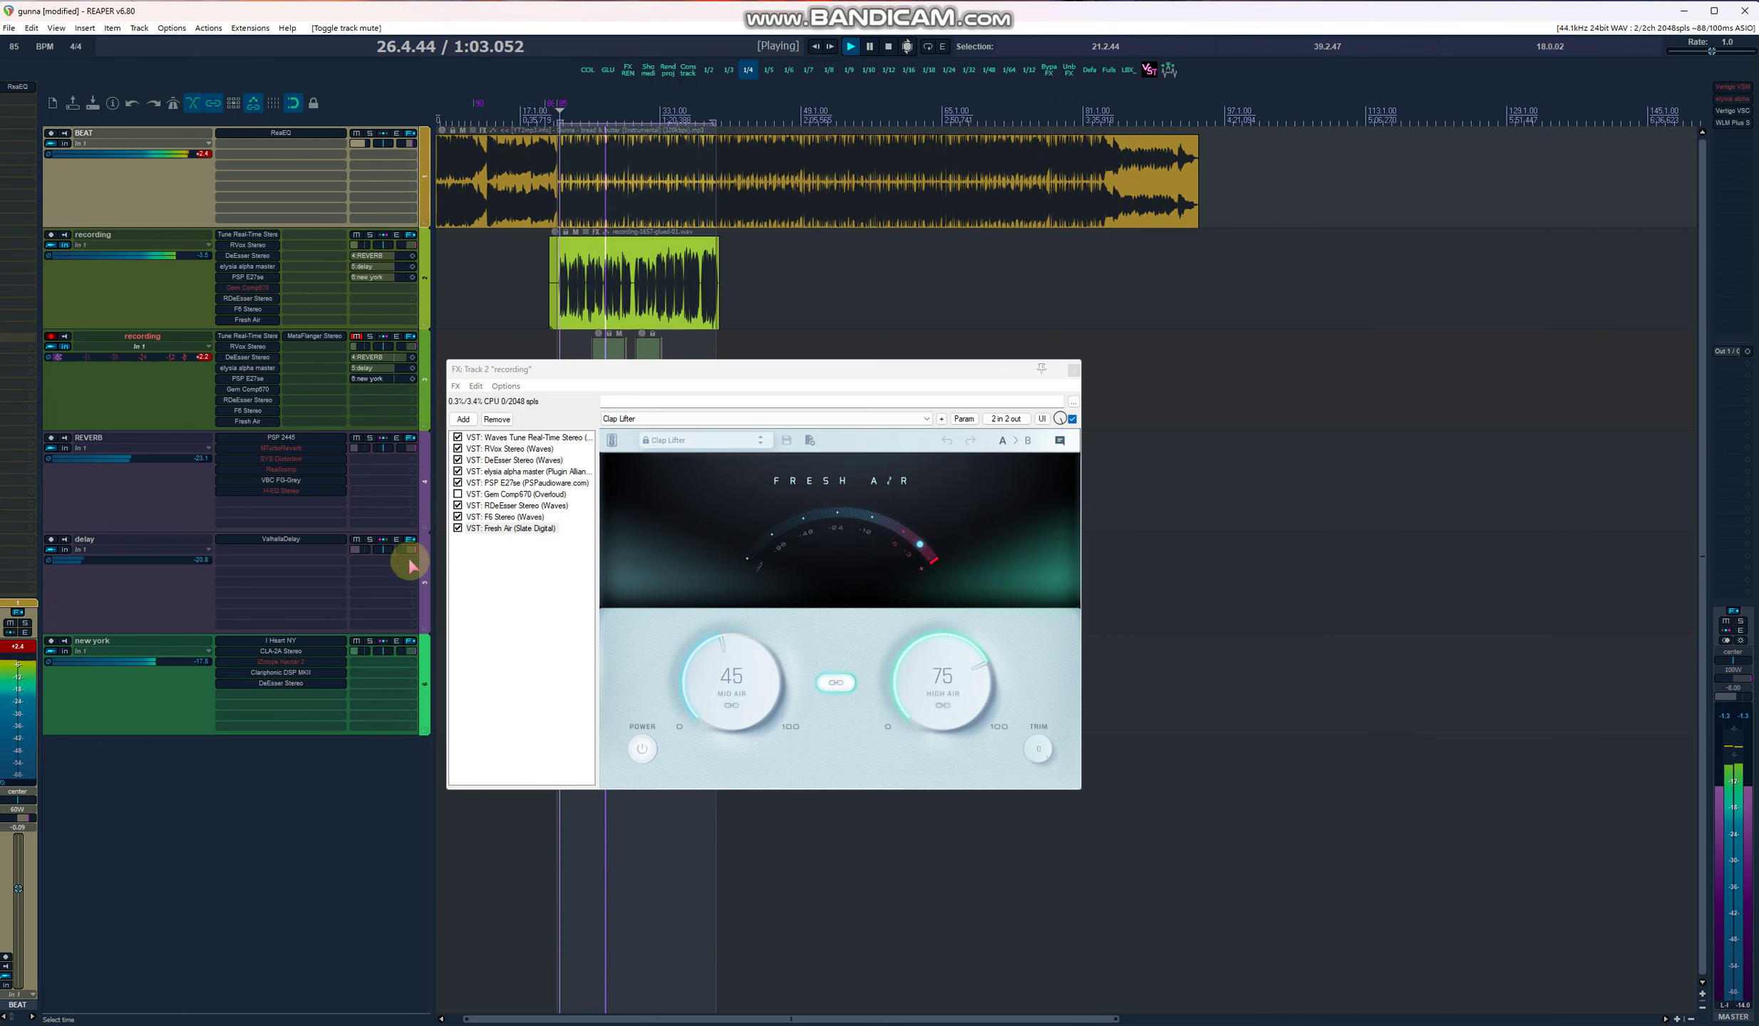
{"action": "left_click", "coordinate": [356, 644]}
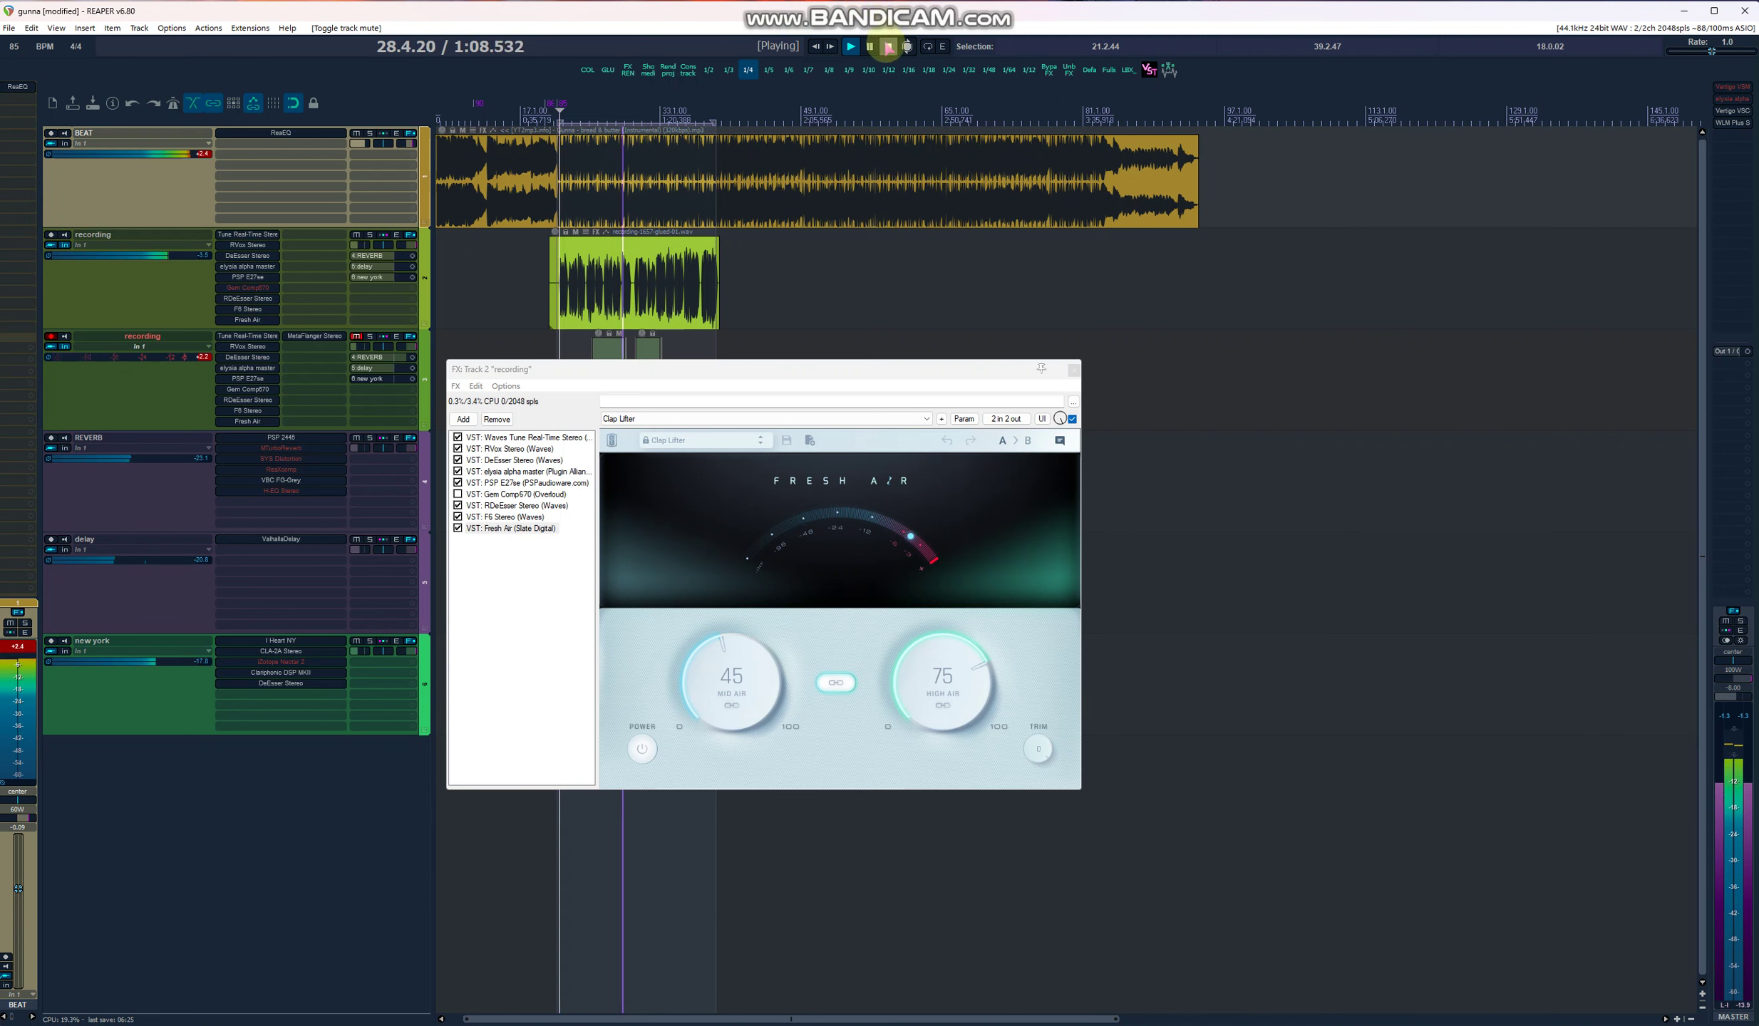
{"action": "key", "text": "space"}
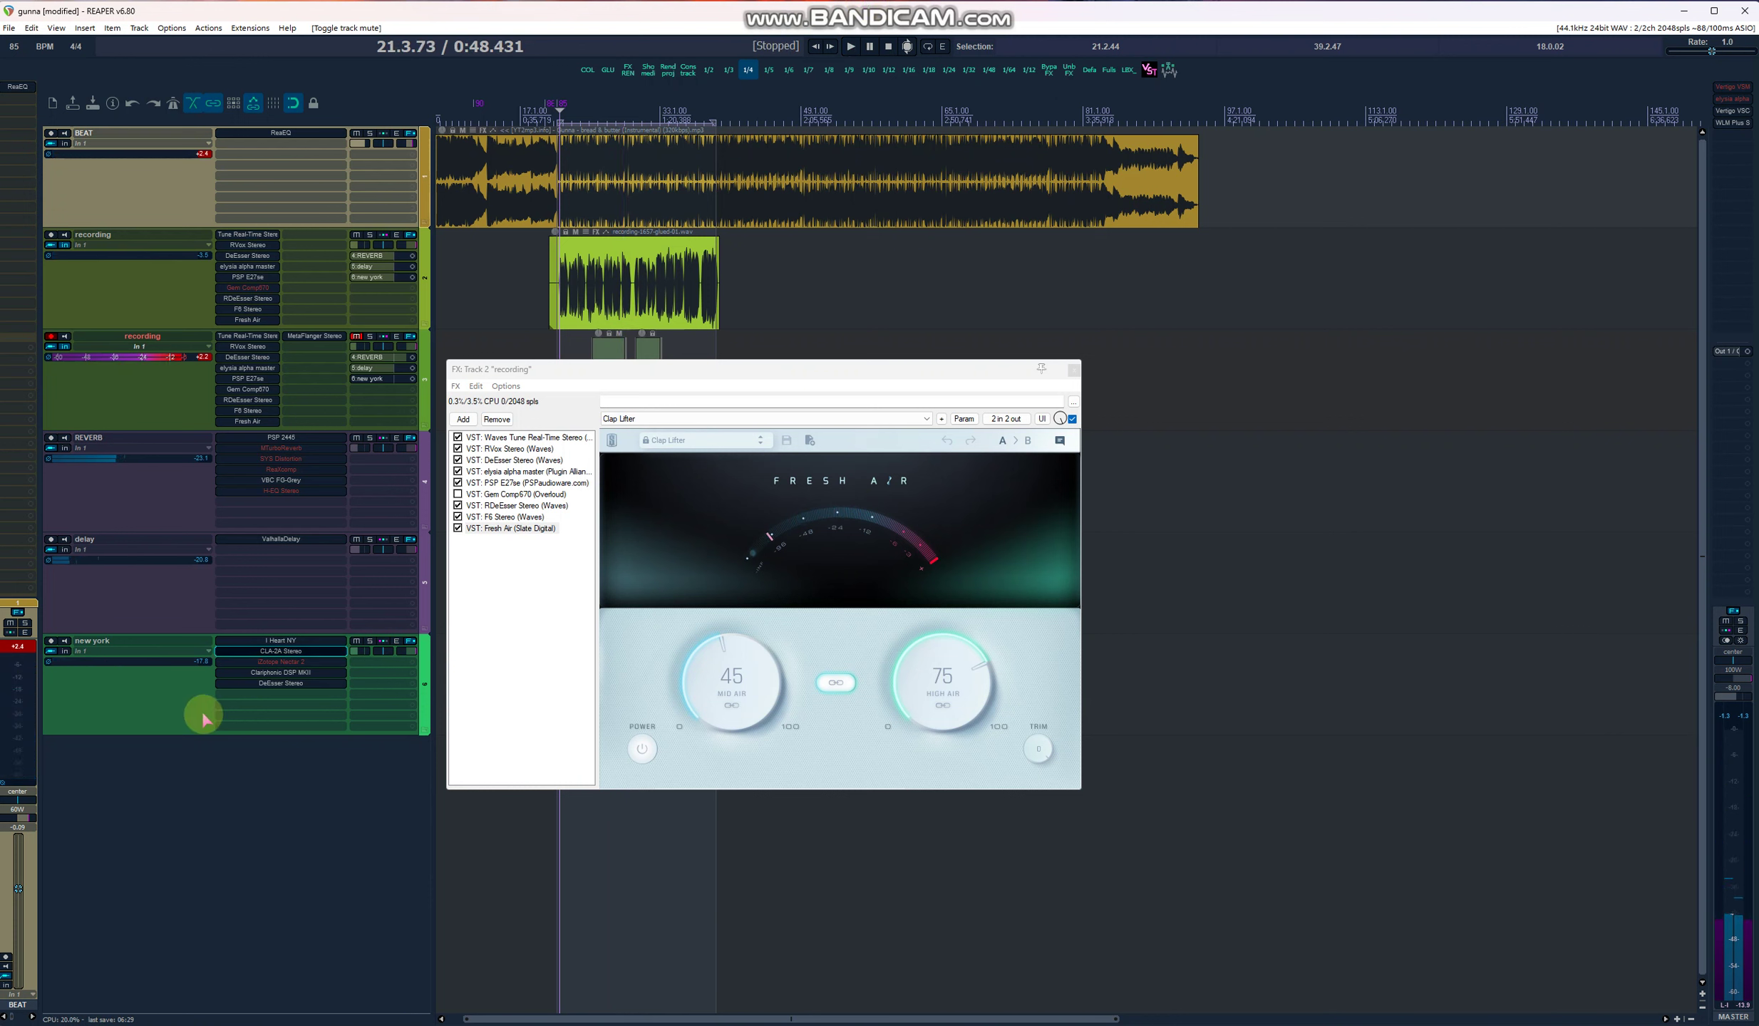
Step: Examine the I Heart NY, CLA-2A Stereo, Clariphonic DSP MKII and DeEsser Stereo settings on the new york track
{"action": "left_click", "coordinate": [301, 642]}
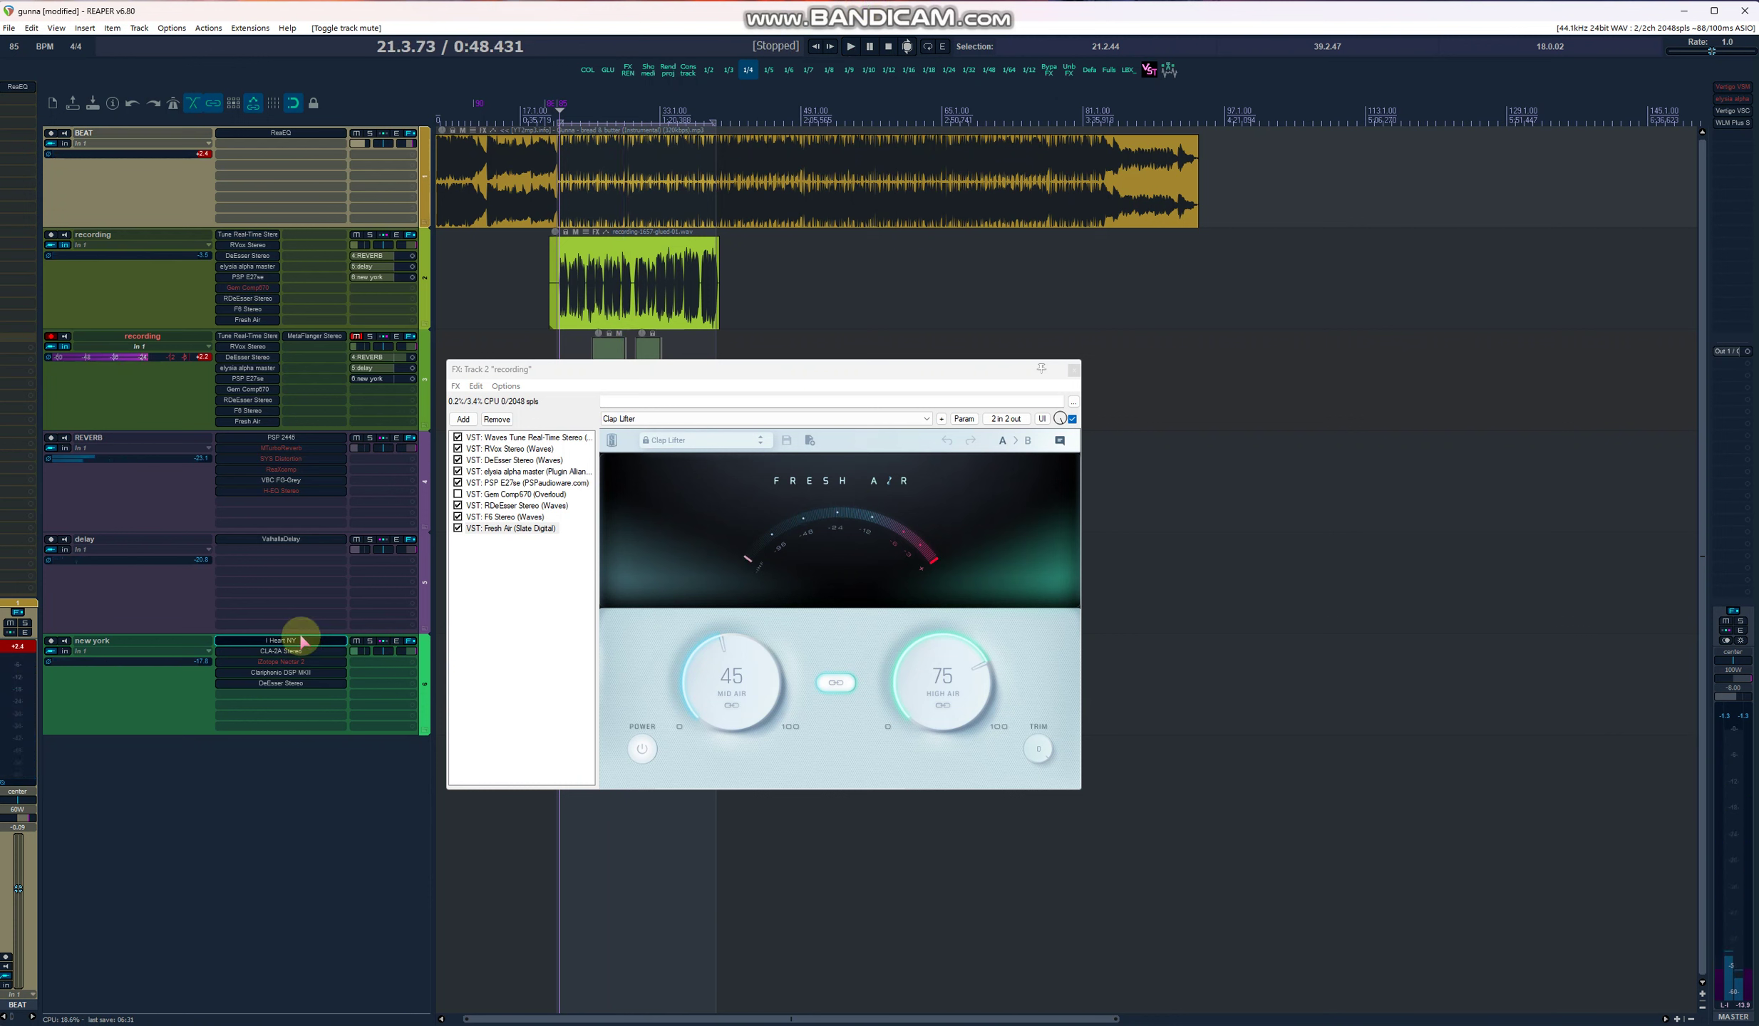
{"action": "double_click", "coordinate": [301, 641]}
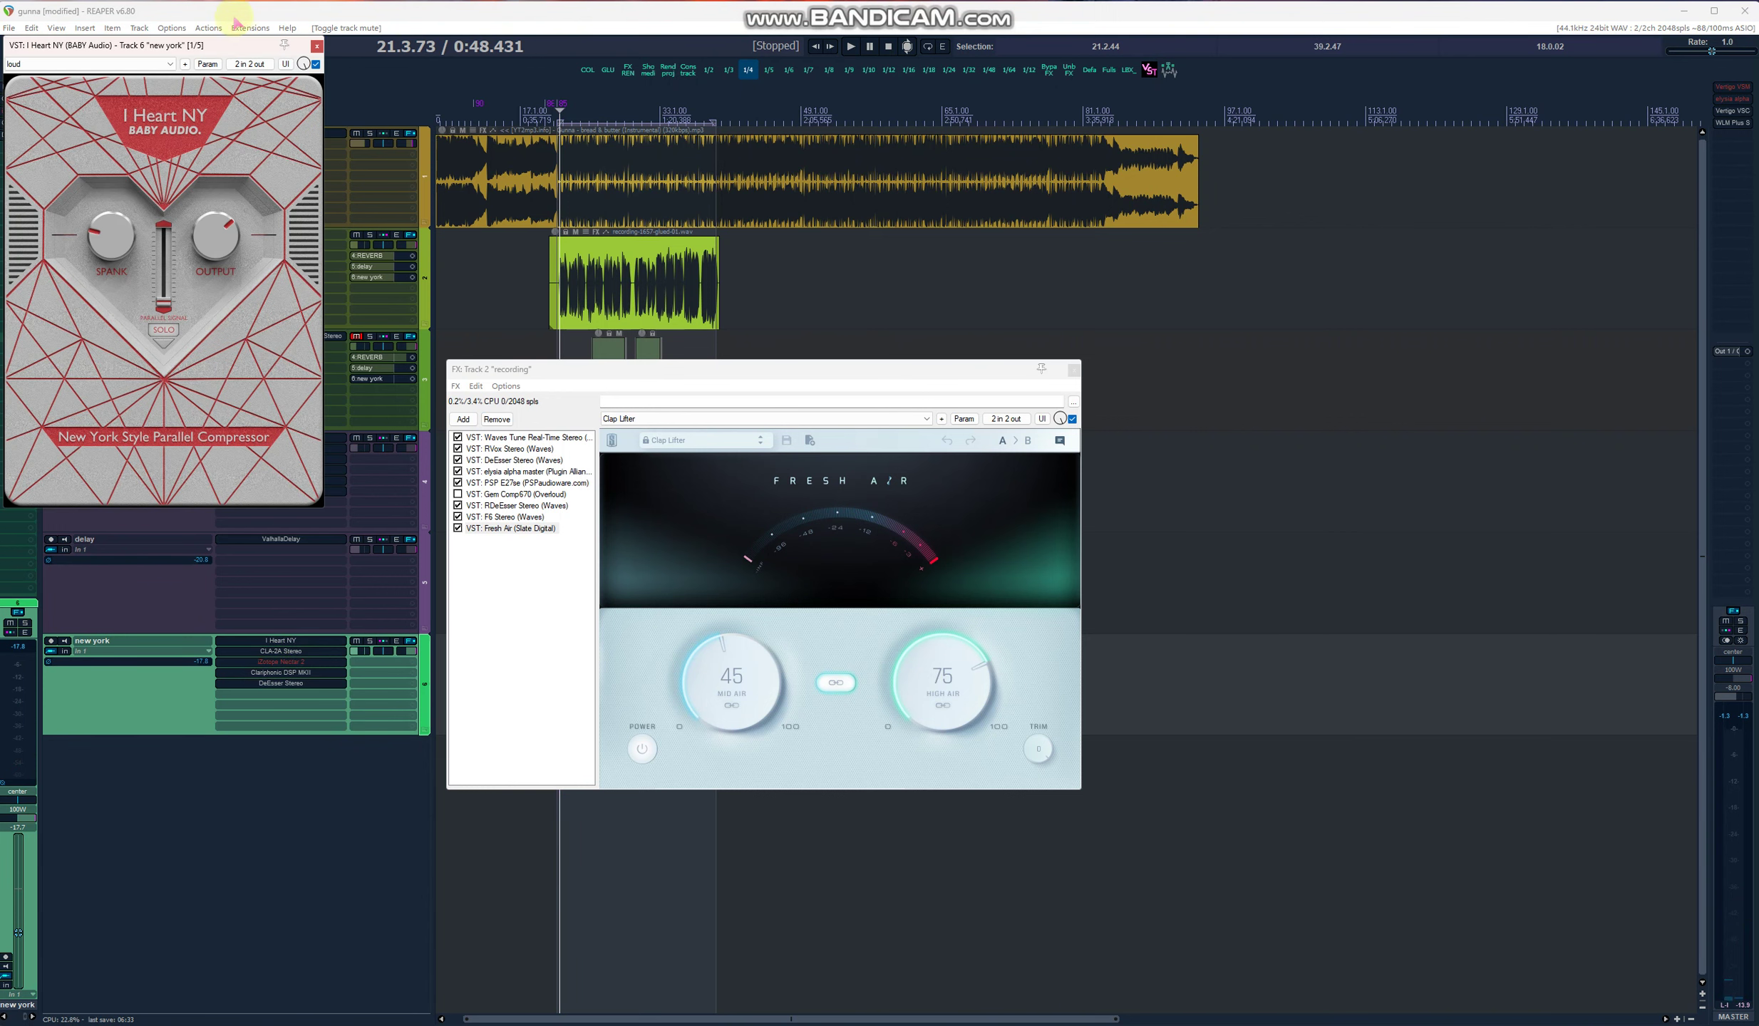
{"action": "left_click", "coordinate": [231, 49]}
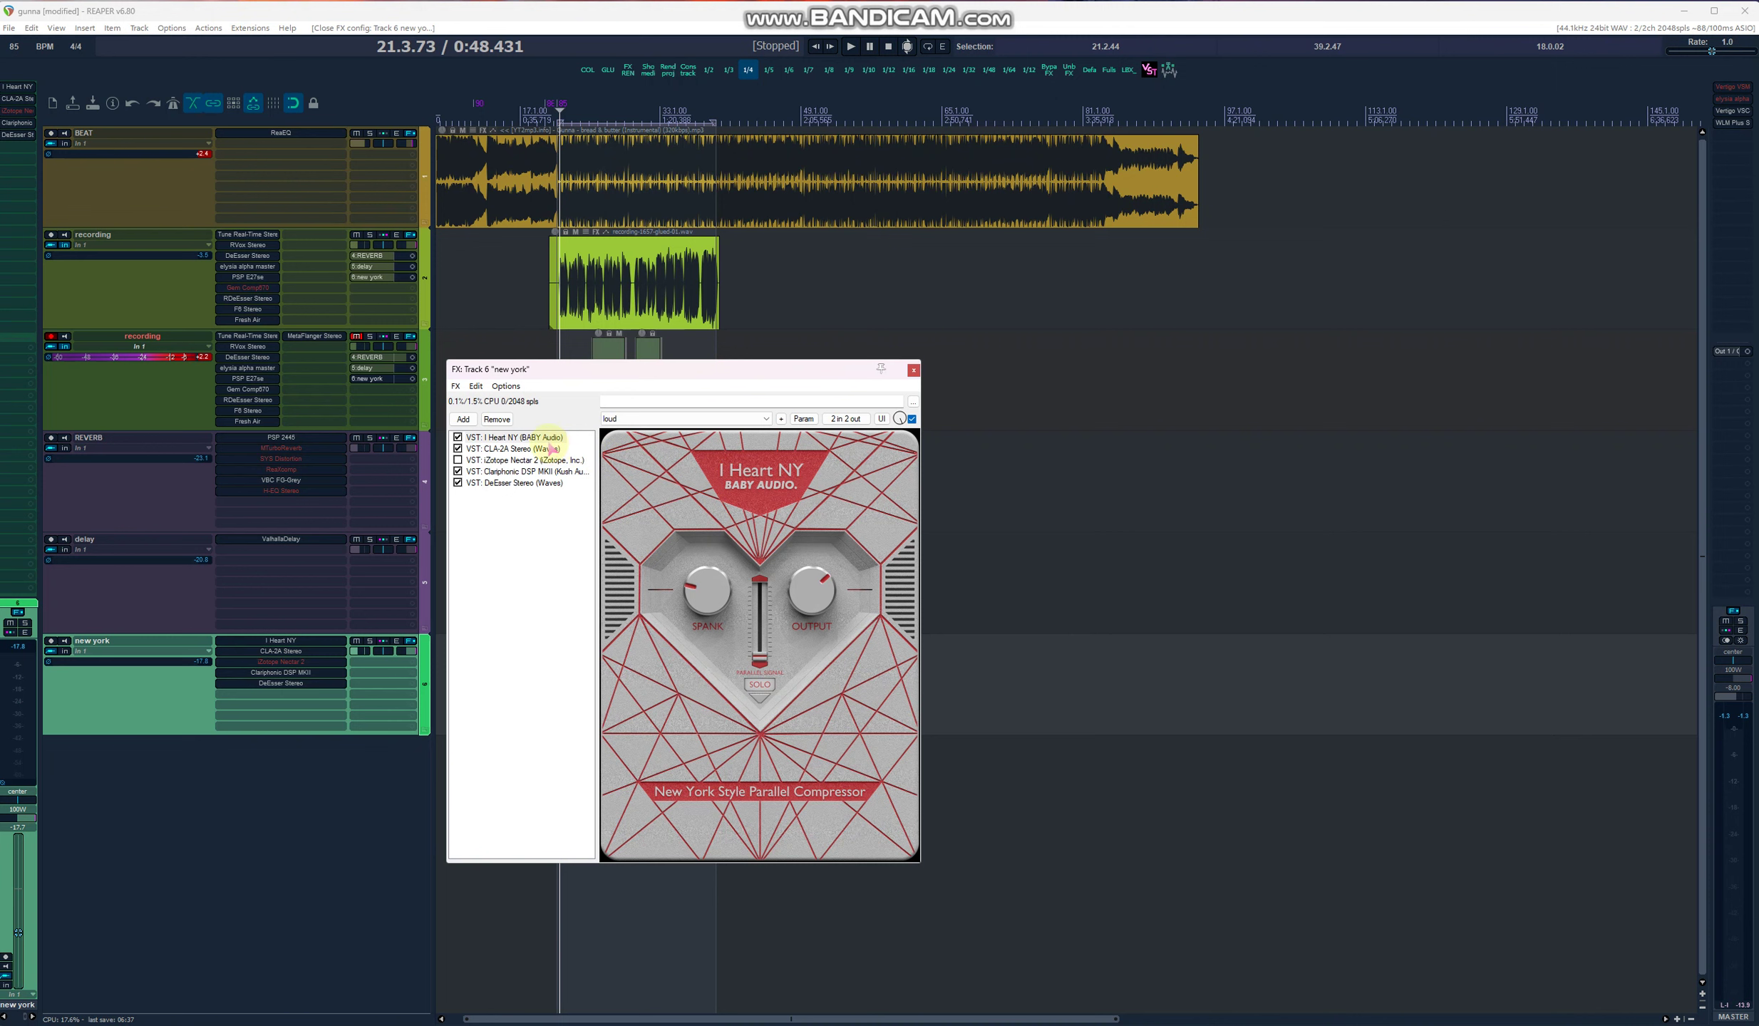
{"action": "left_click", "coordinate": [546, 448]}
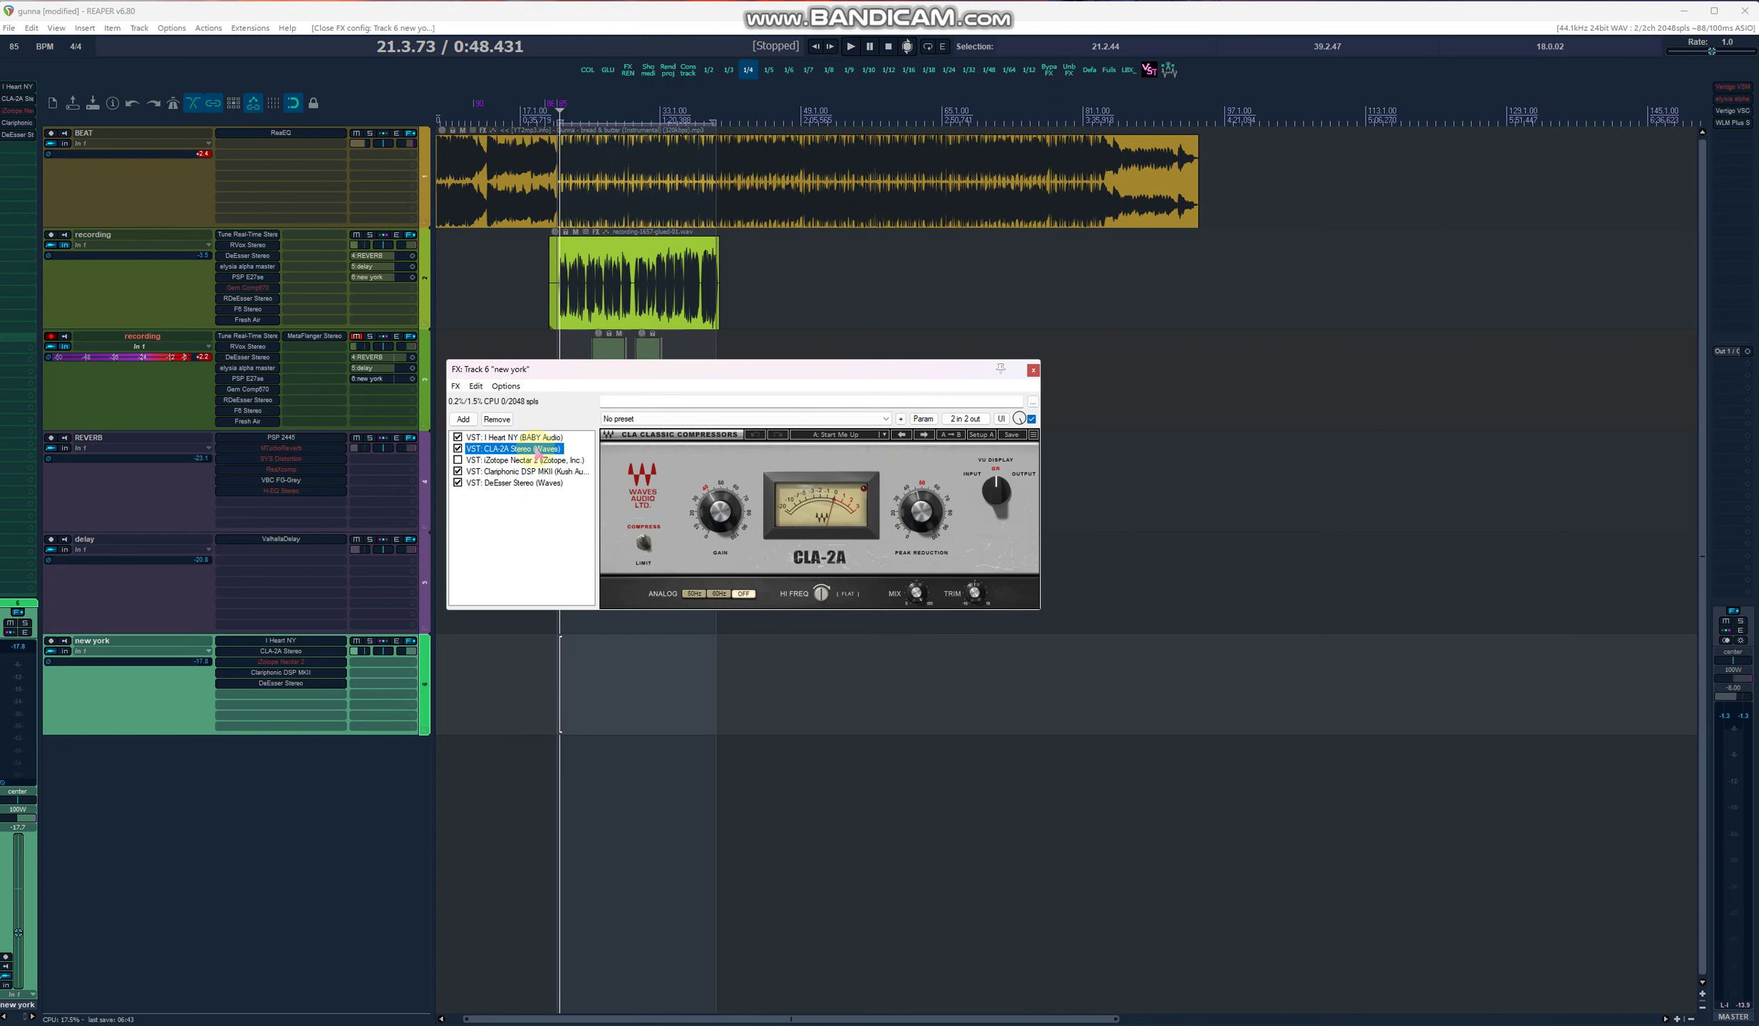
{"action": "left_click", "coordinate": [552, 471]}
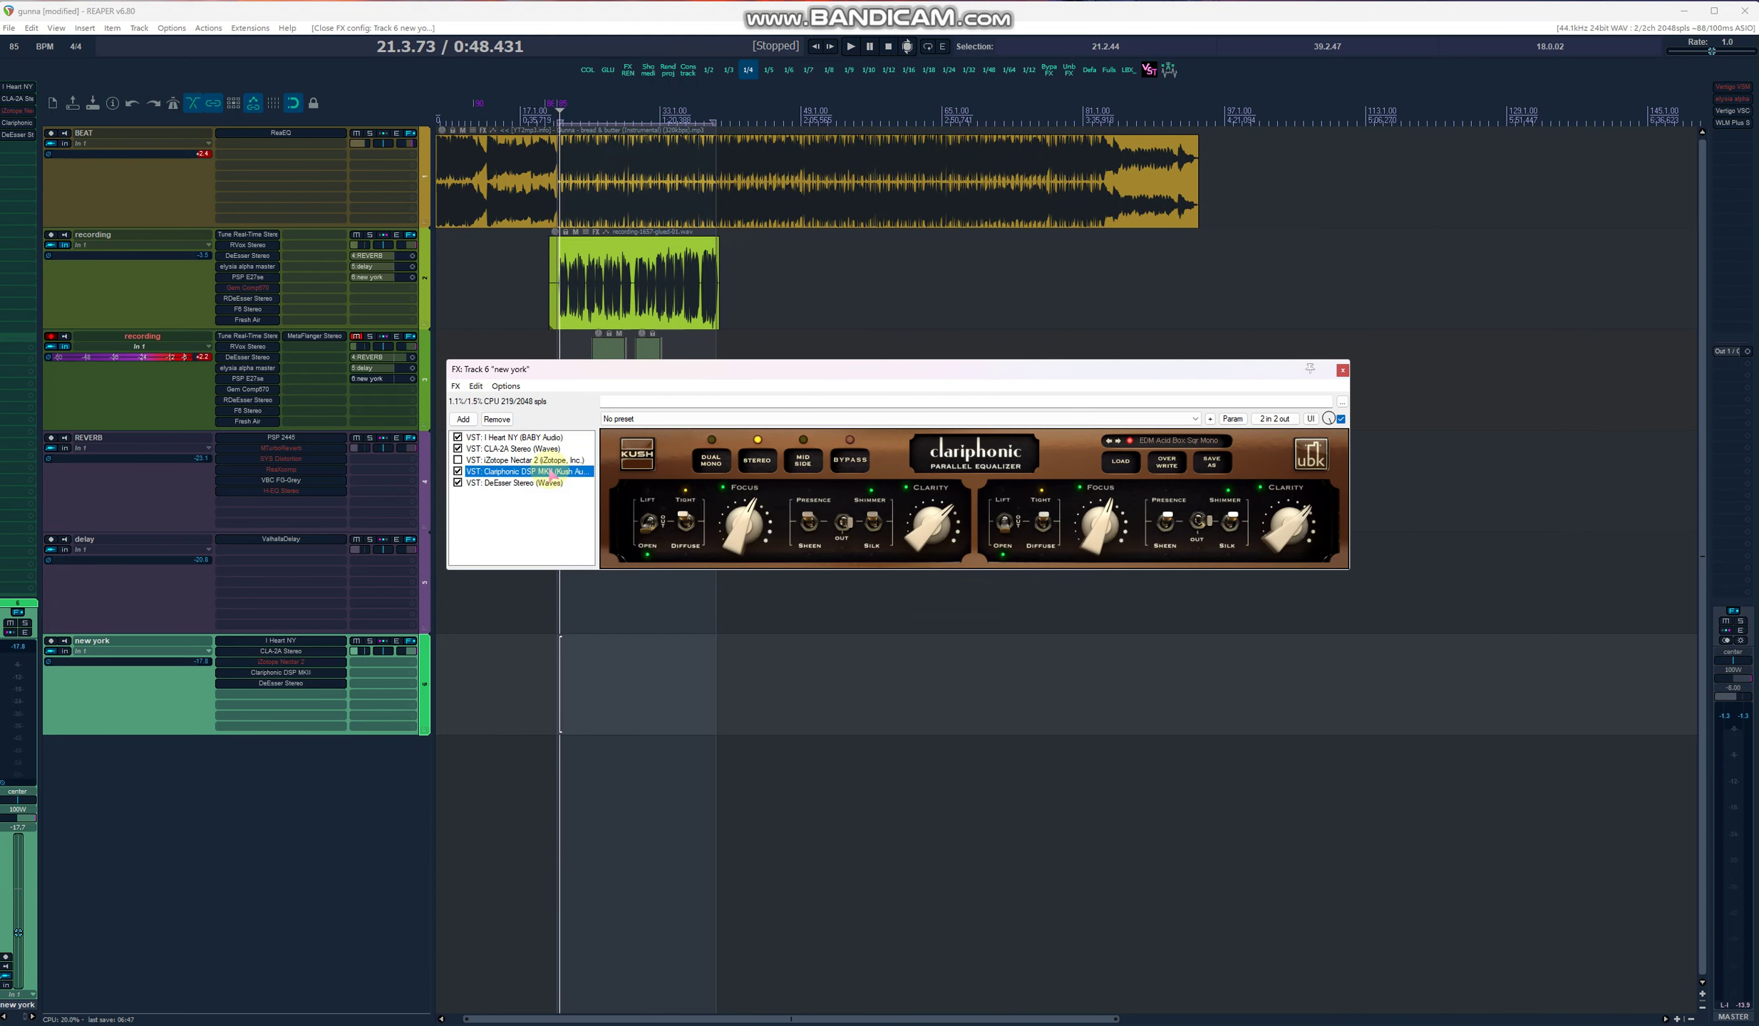
{"action": "left_click", "coordinate": [572, 484]}
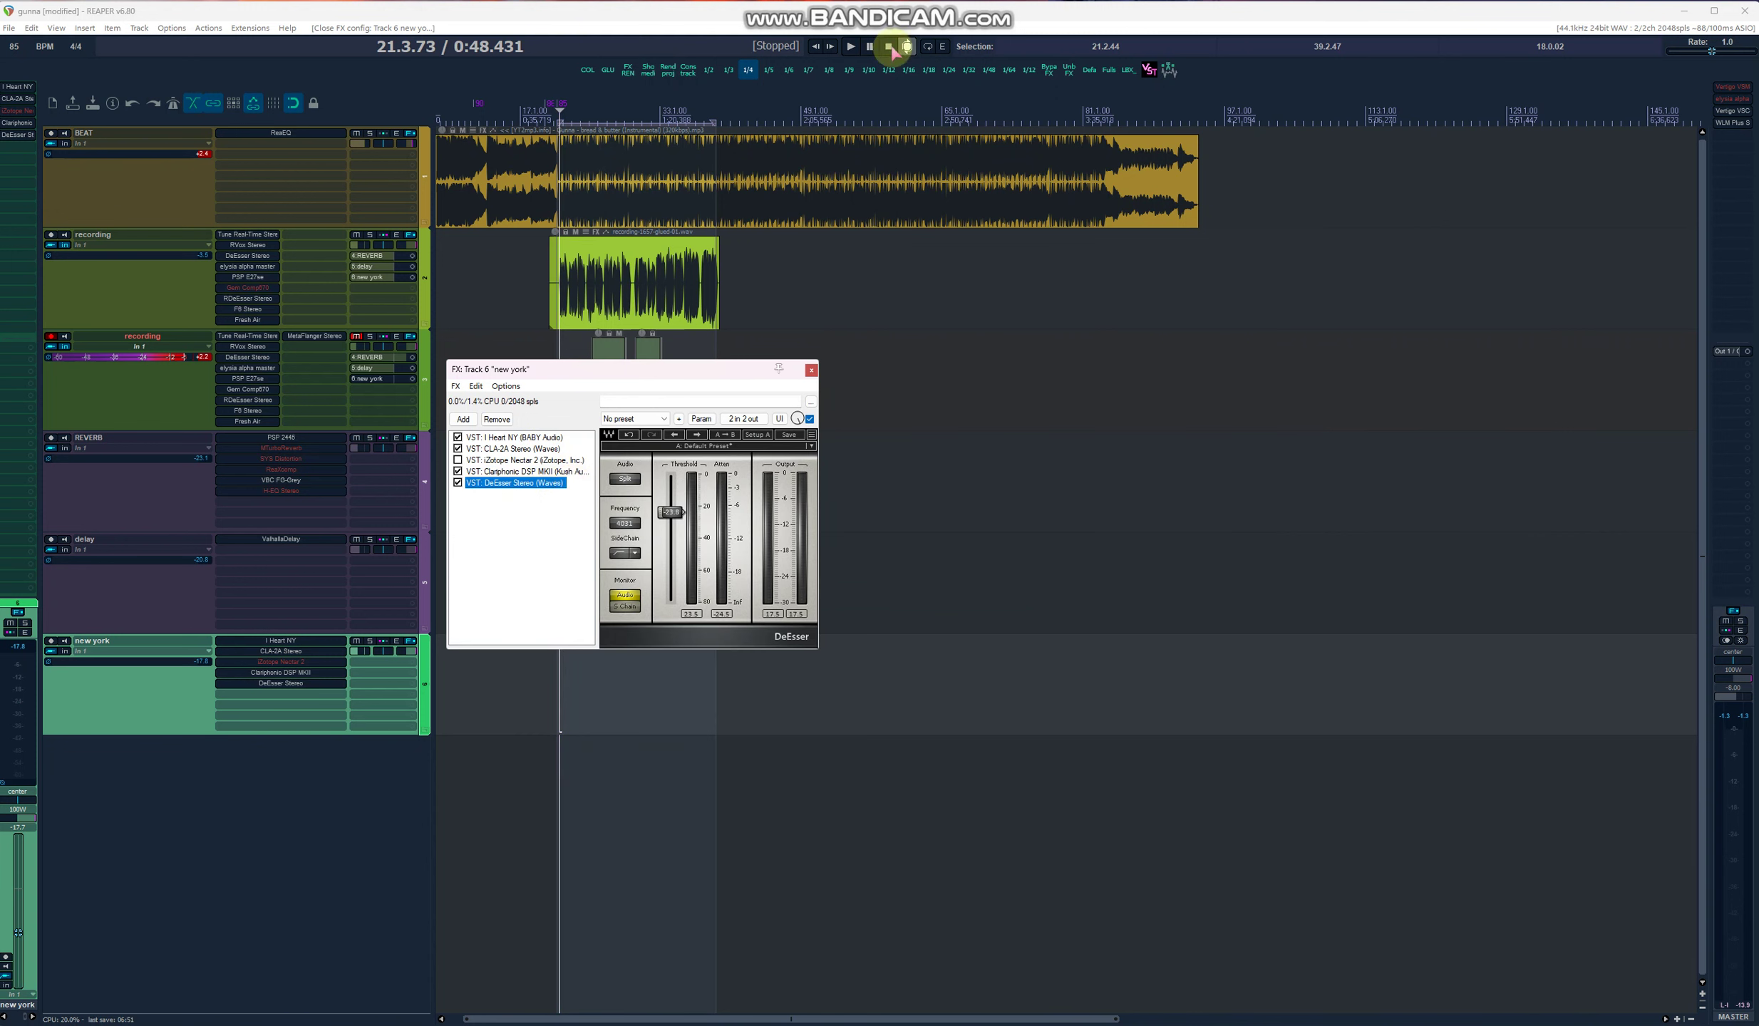
Step: Play the full mix and compare it with the first recording track's FX chain bypassed and active
{"action": "left_click", "coordinate": [851, 47]}
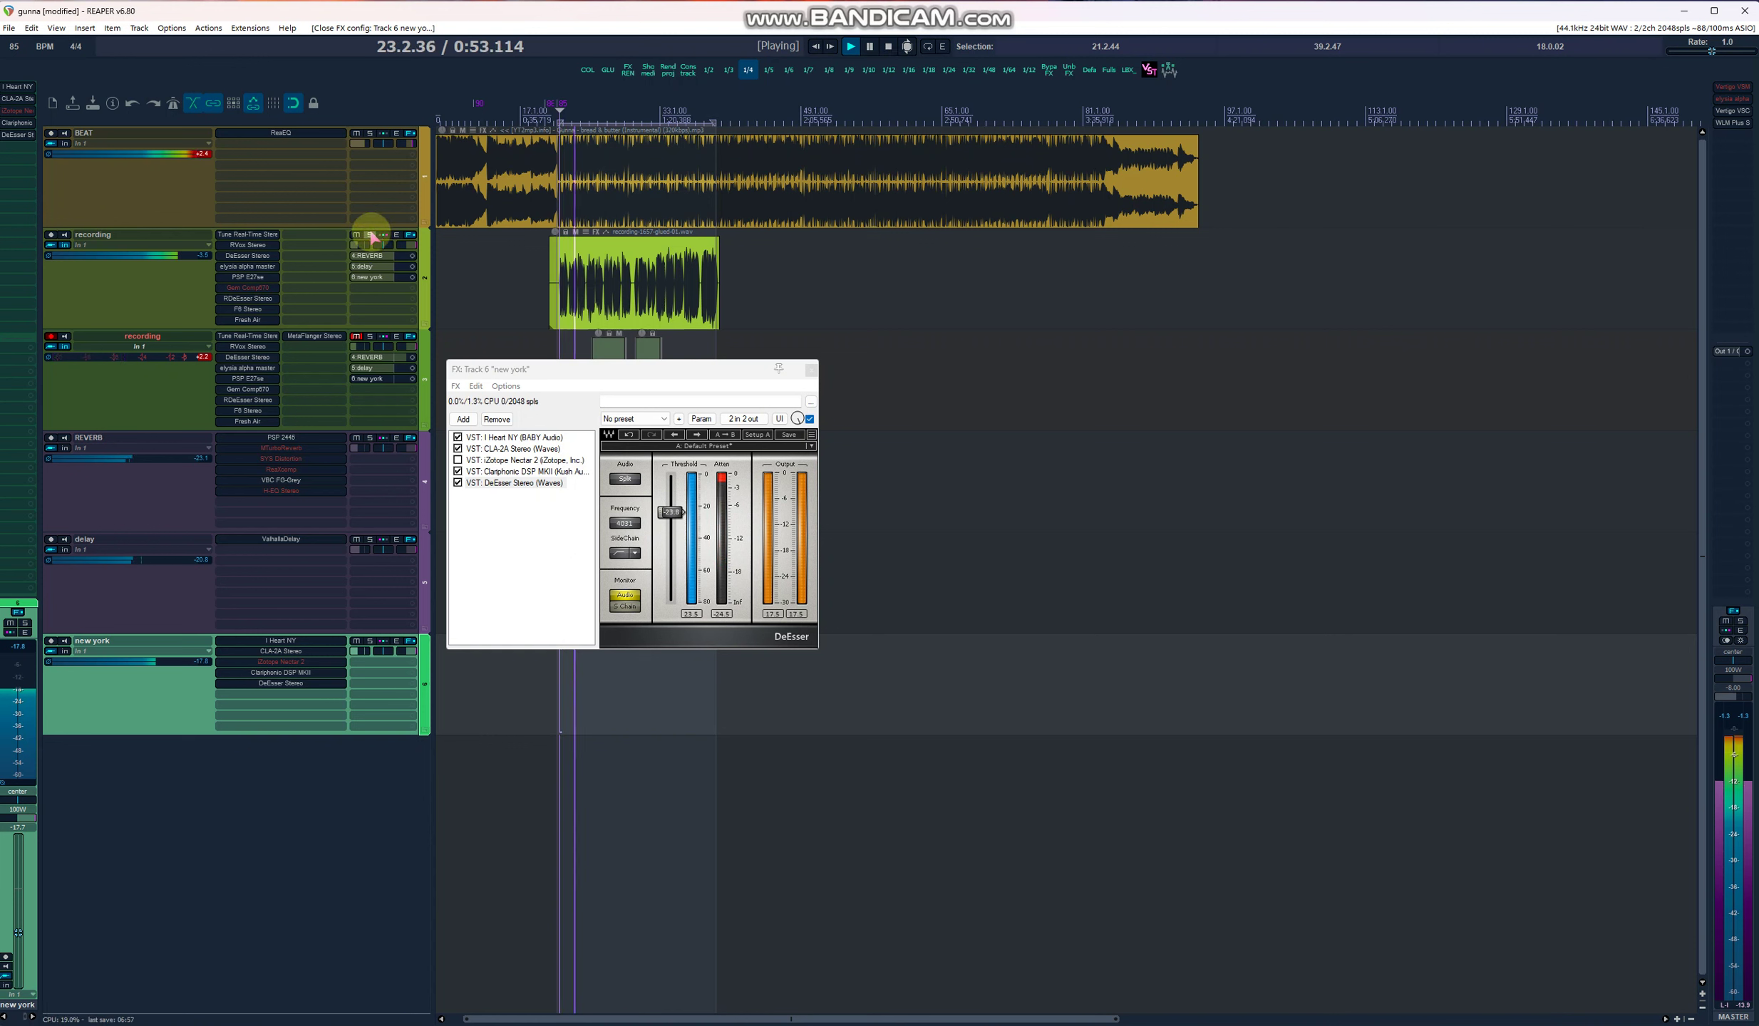
{"action": "left_click", "coordinate": [413, 236]}
{"action": "left_click", "coordinate": [412, 236]}
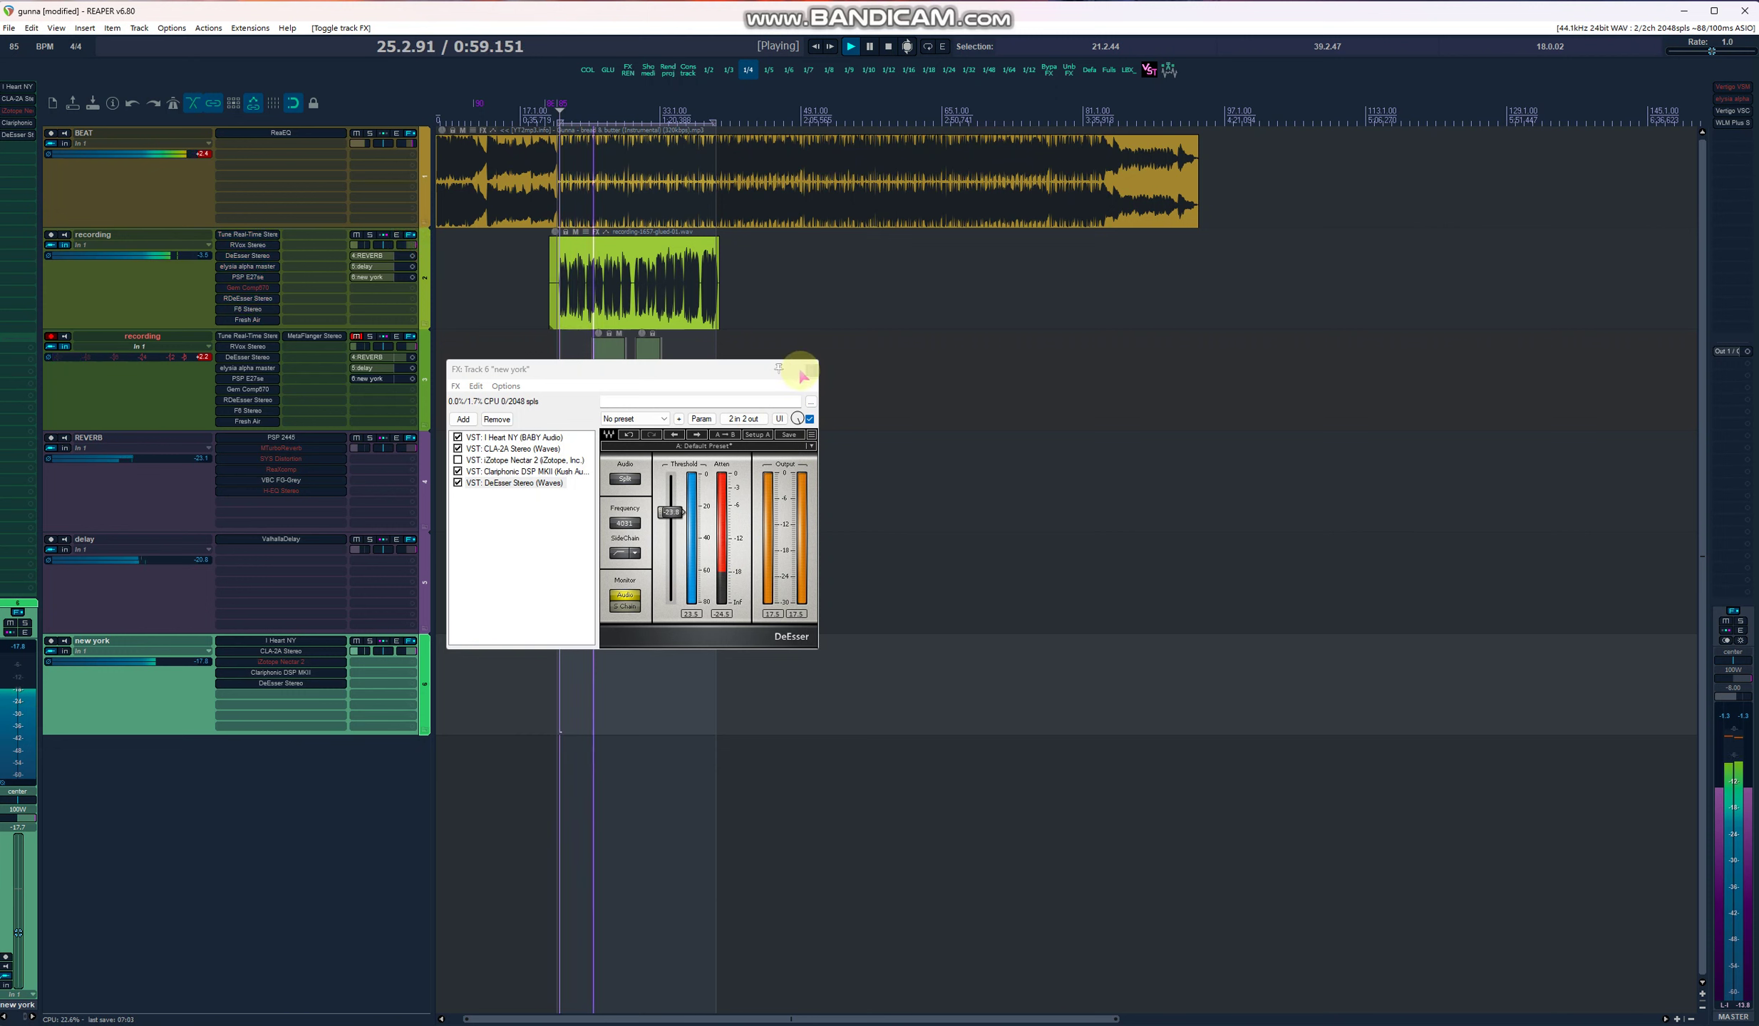
Step: Unmute the second recording track, close the new york FX window and stop playback after listening to the mix
{"action": "left_click", "coordinate": [356, 336]}
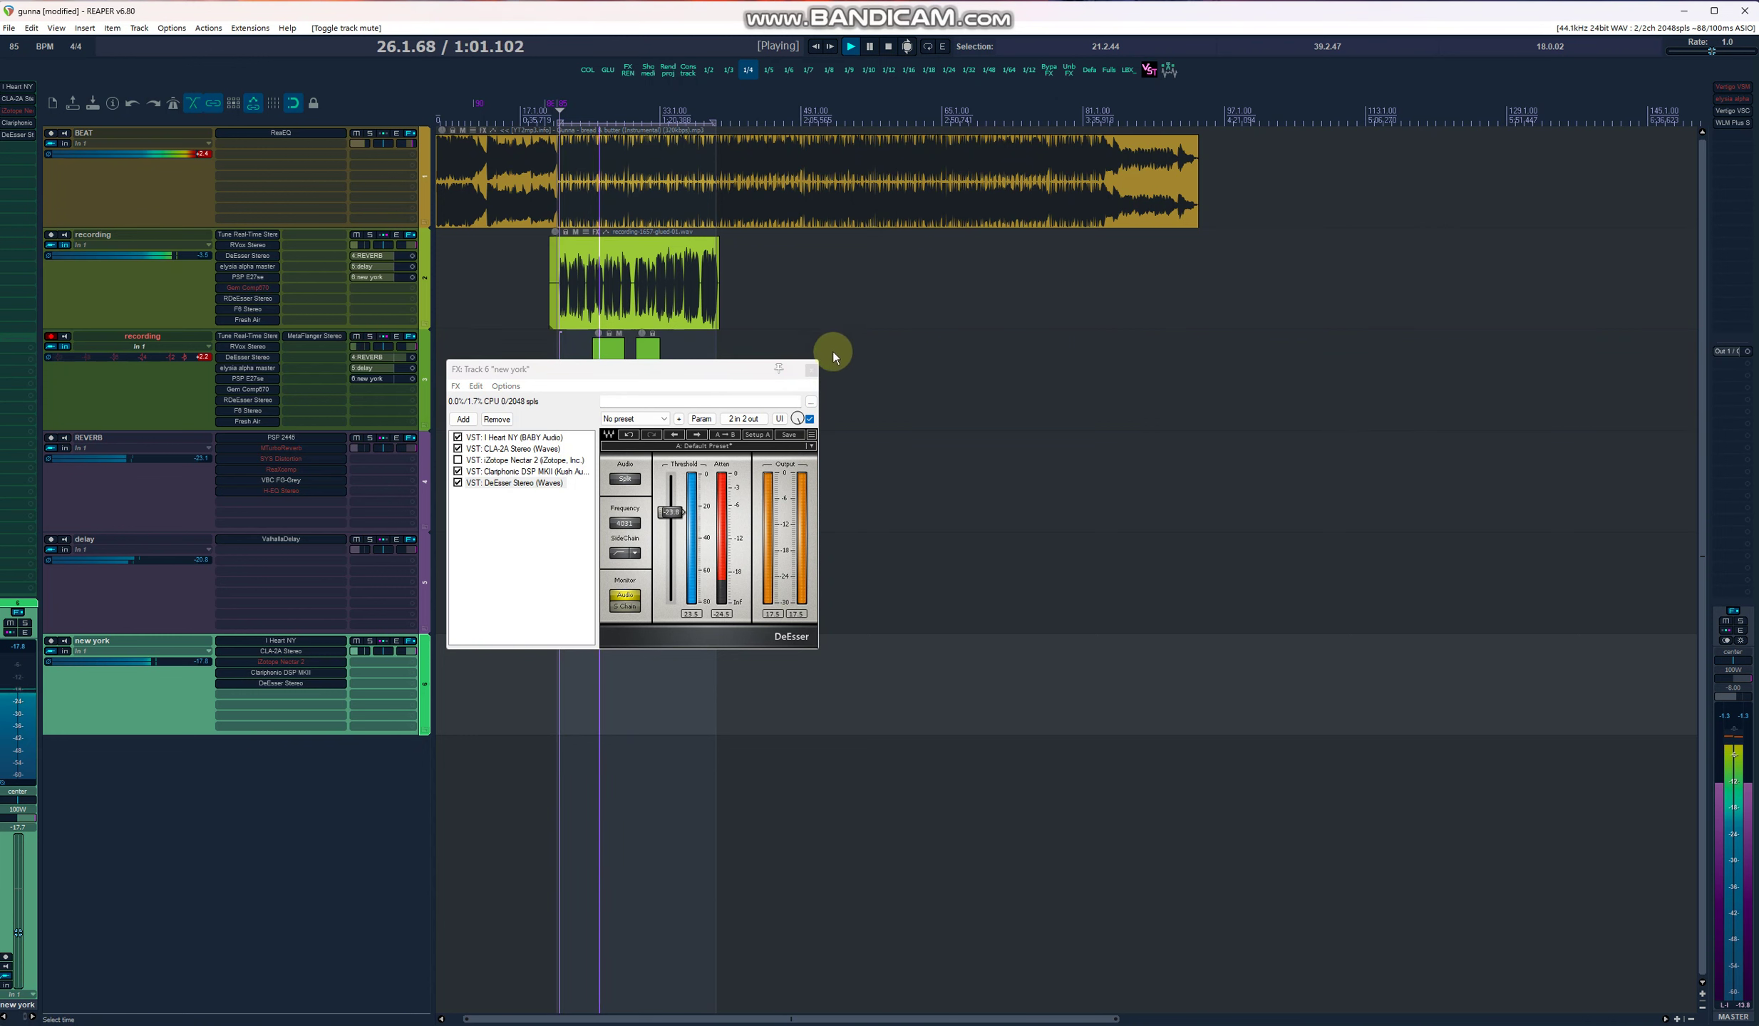
{"action": "left_click", "coordinate": [811, 371]}
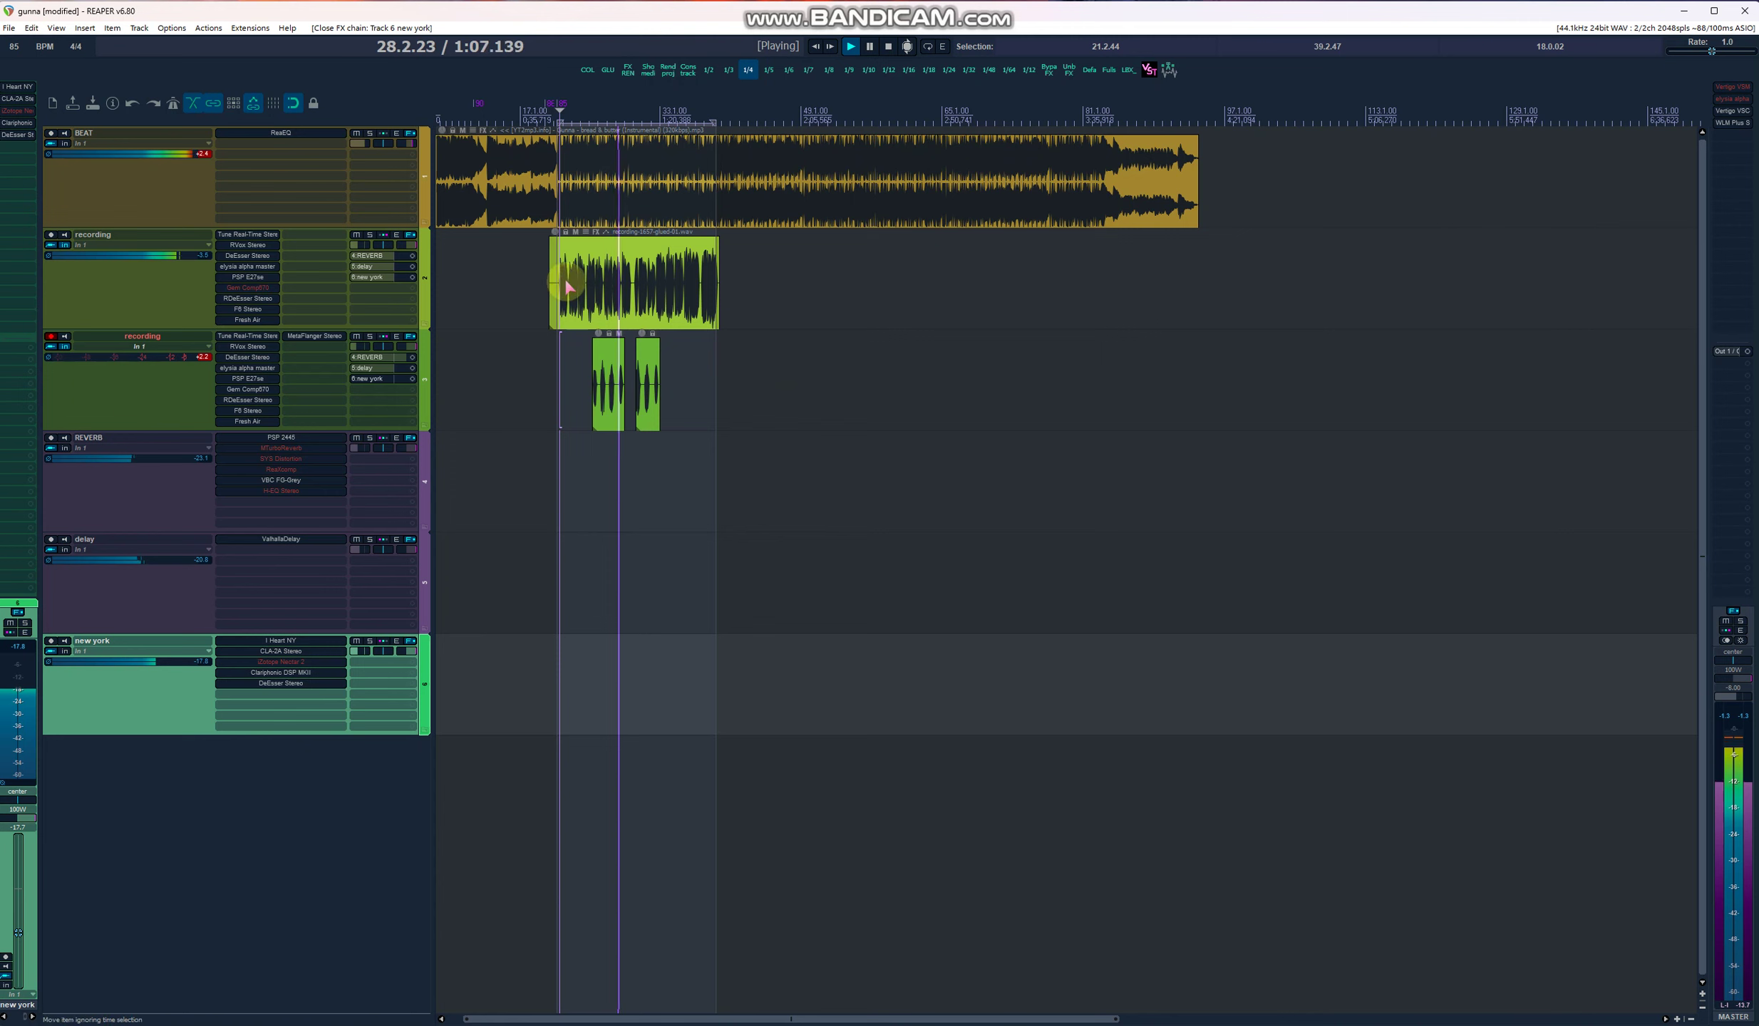
{"action": "left_click", "coordinate": [889, 47]}
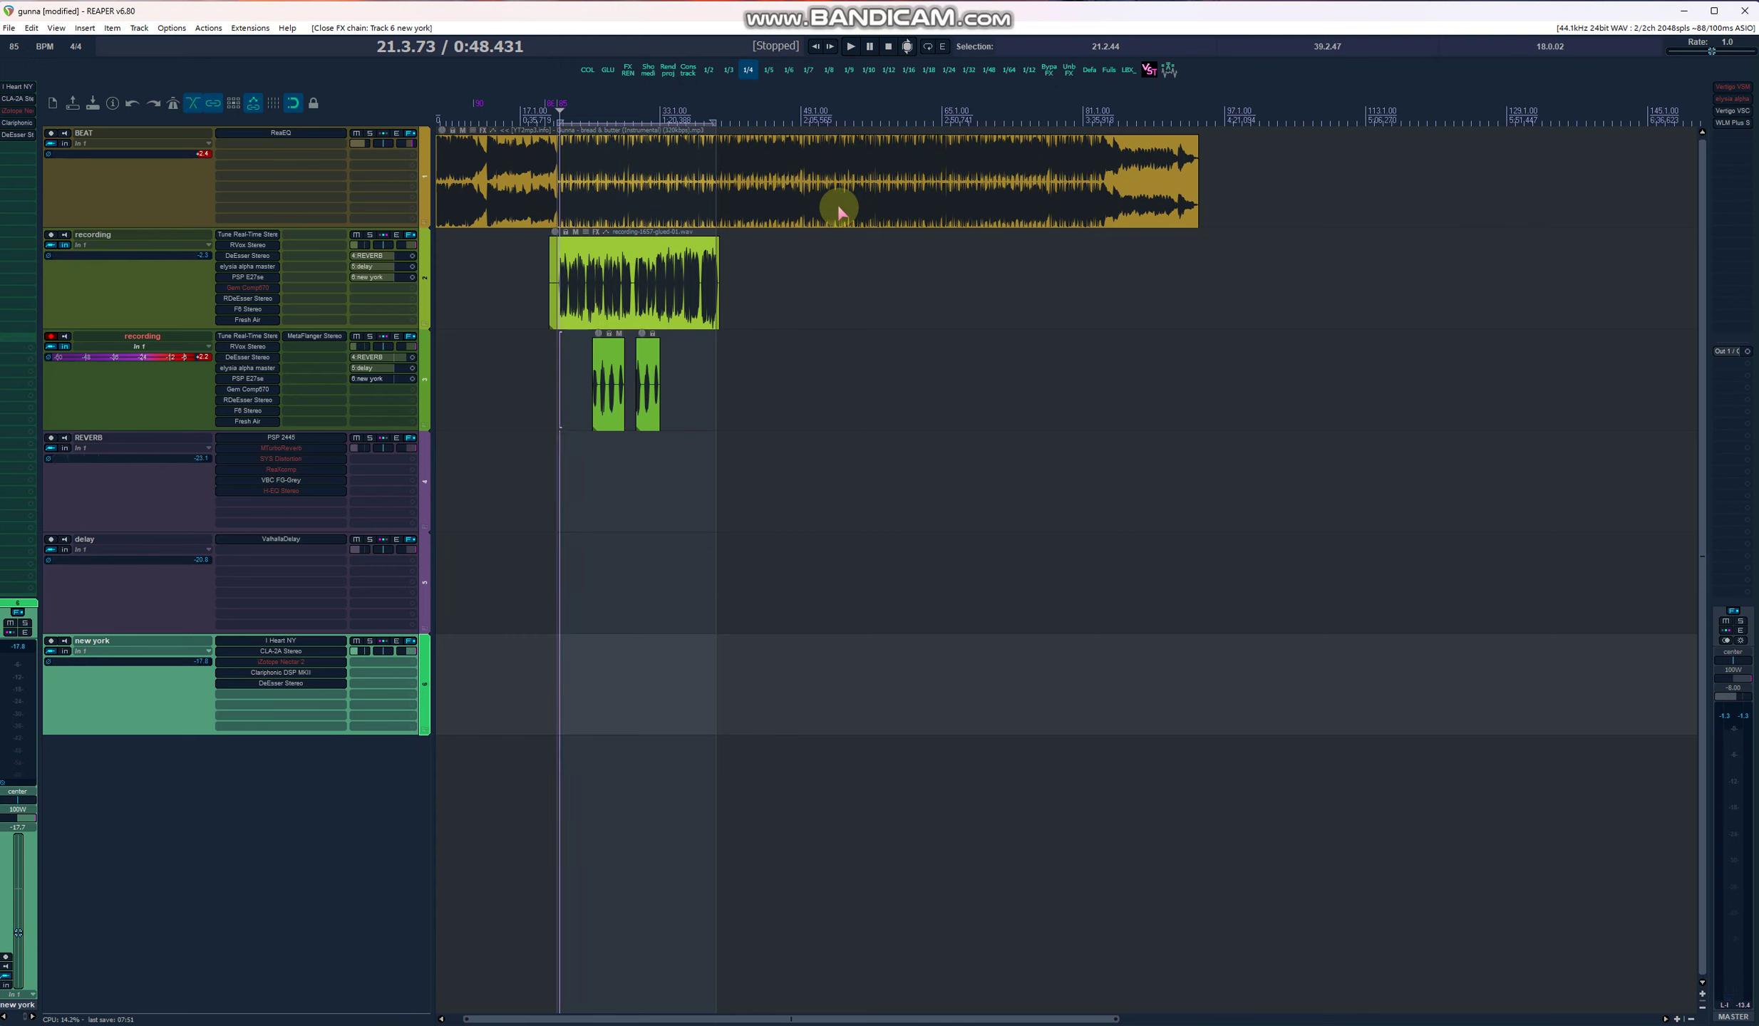
Step: Examine Maag EQ4 in the first recording track's input FX chain and close the chain window
{"action": "left_click", "coordinate": [64, 245]}
{"action": "left_click", "coordinate": [528, 396]}
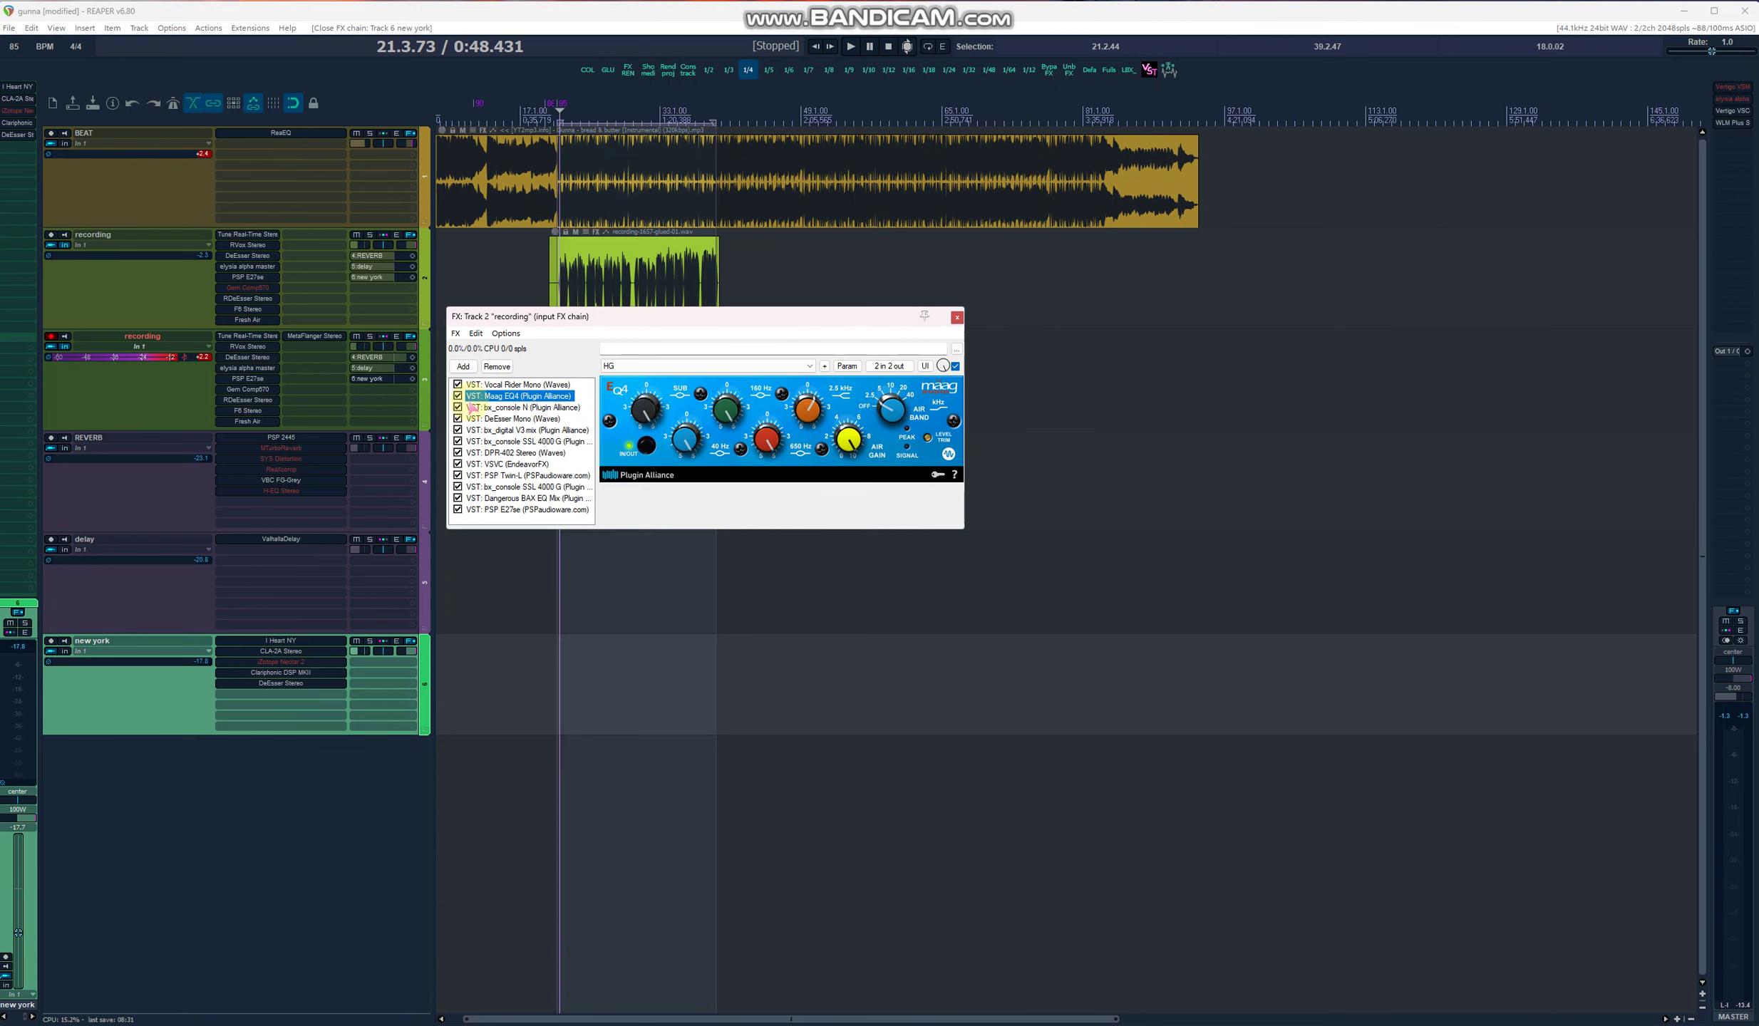
{"action": "left_click", "coordinate": [957, 317]}
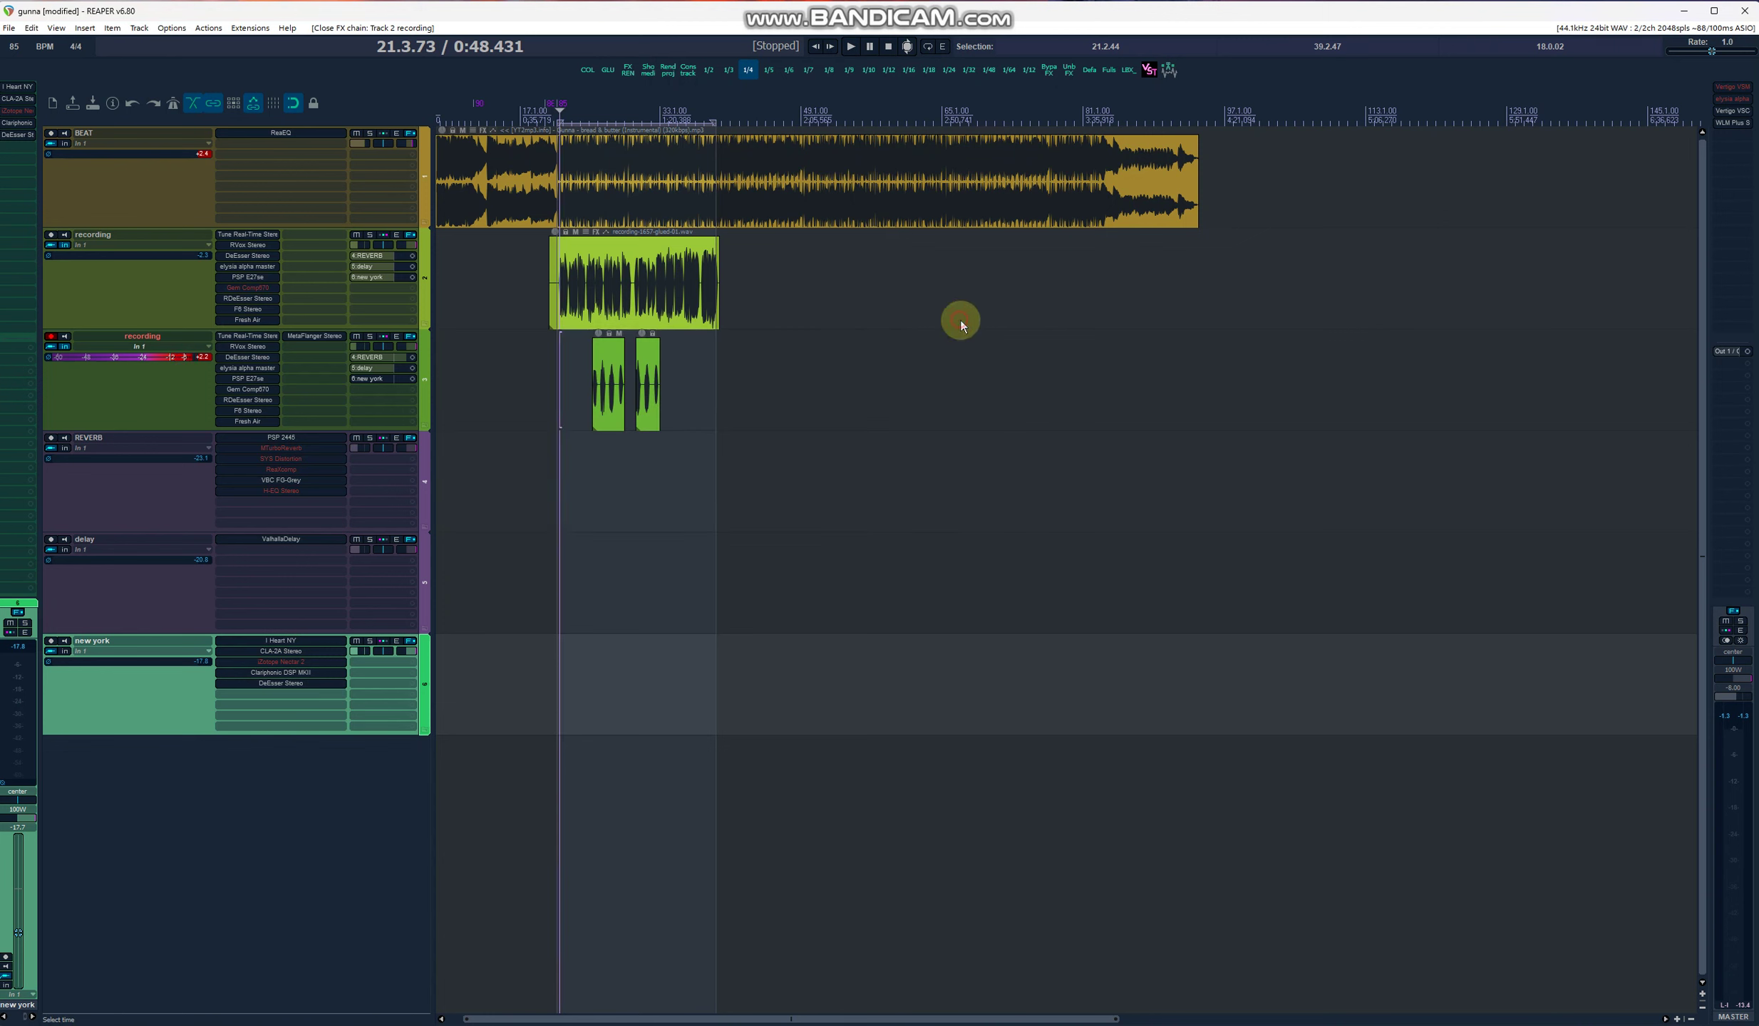
Step: Display the RVox, DeEsser and elysia alpha master windows of the first recording track side by side
{"action": "left_click", "coordinate": [275, 243]}
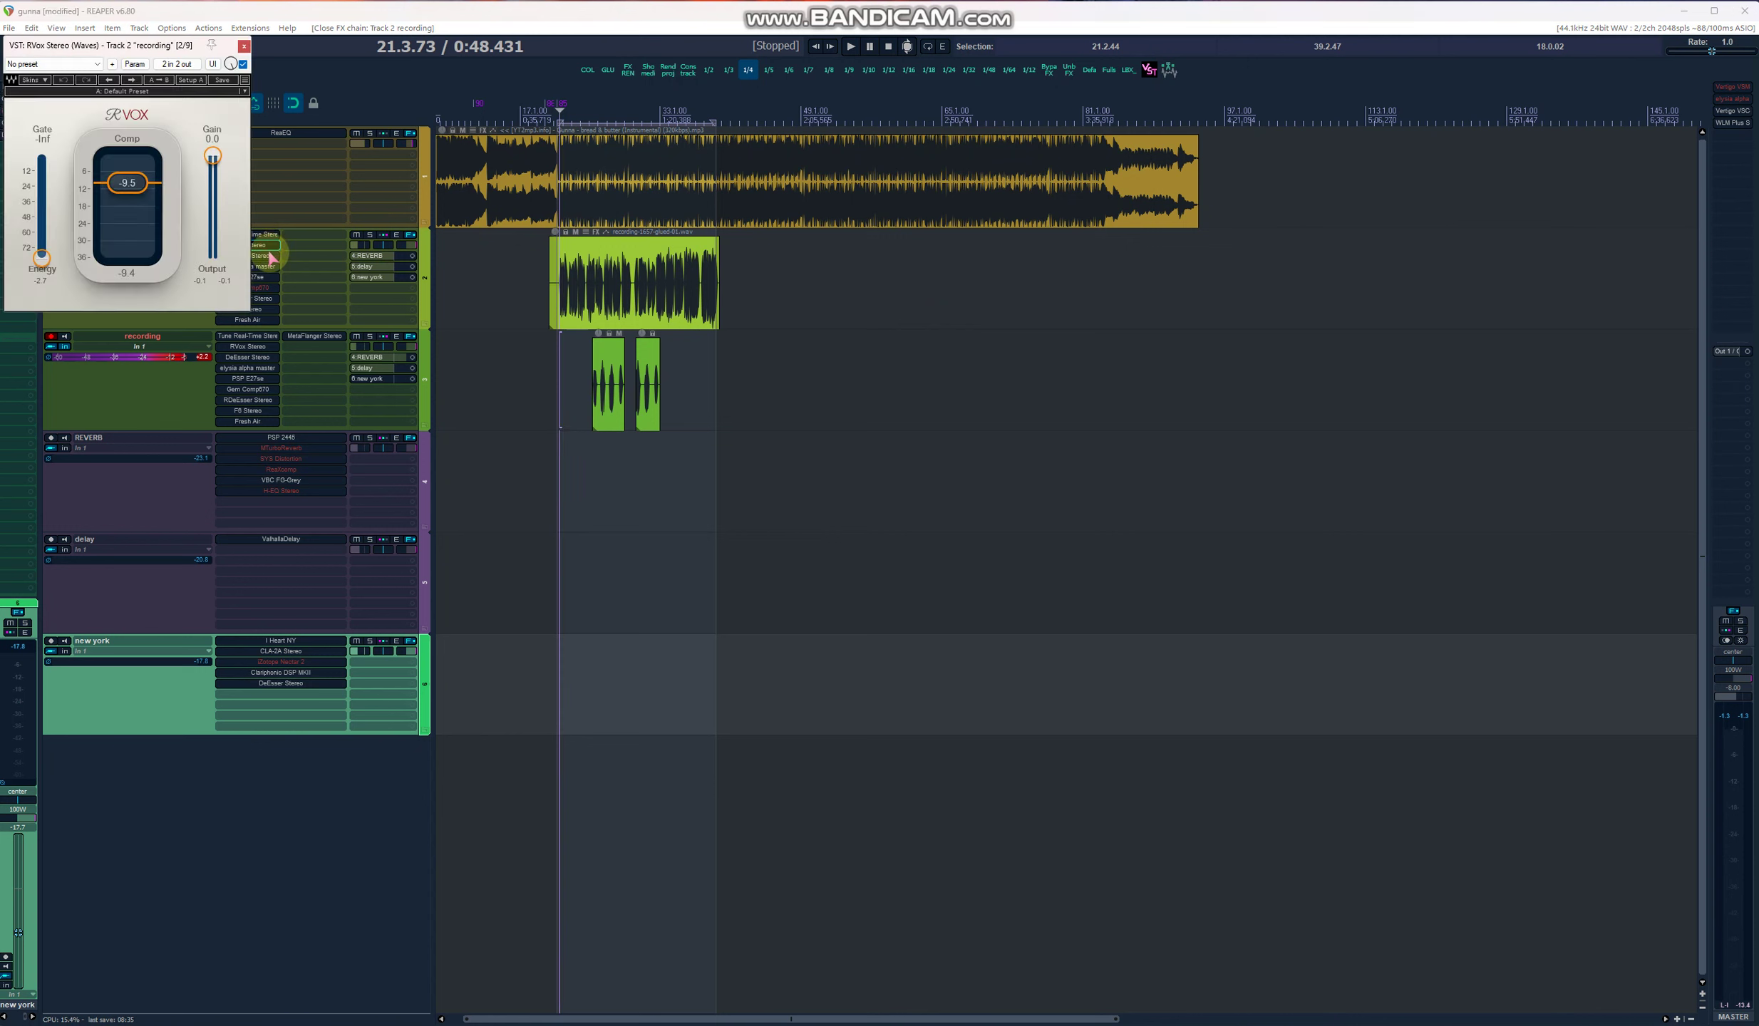
{"action": "left_click", "coordinate": [263, 255]}
{"action": "left_click", "coordinate": [263, 266]}
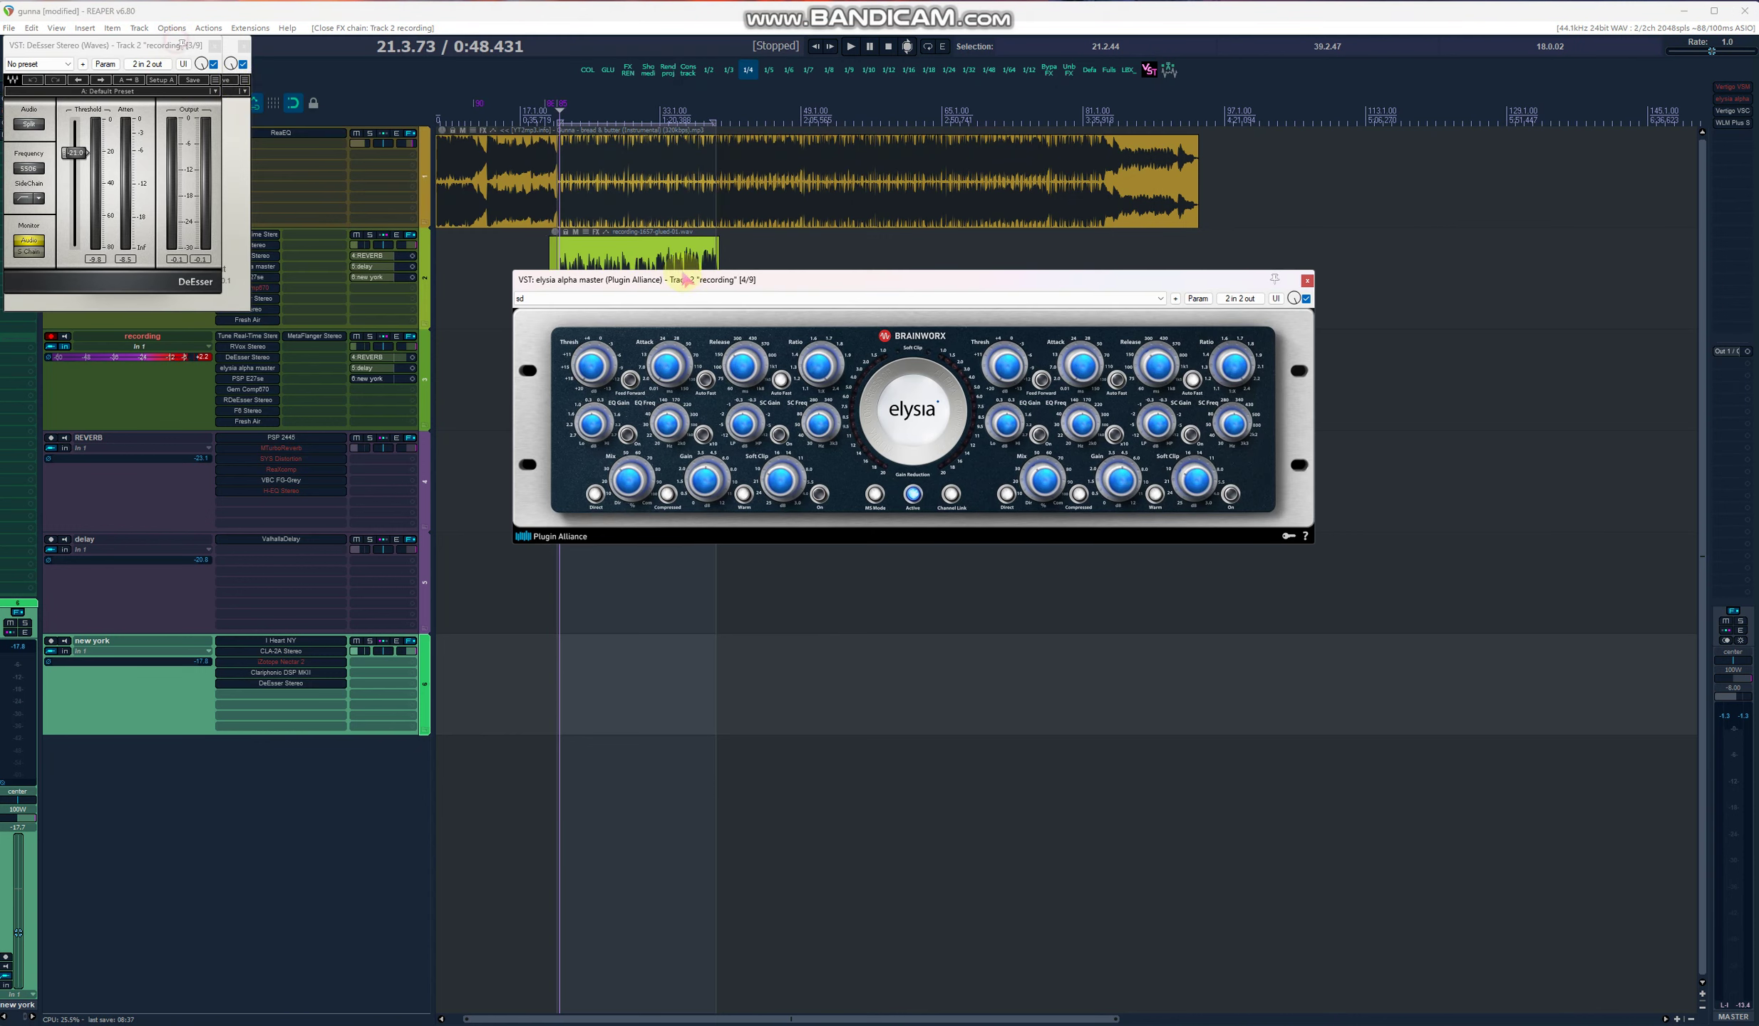
{"action": "left_click", "coordinate": [187, 46]}
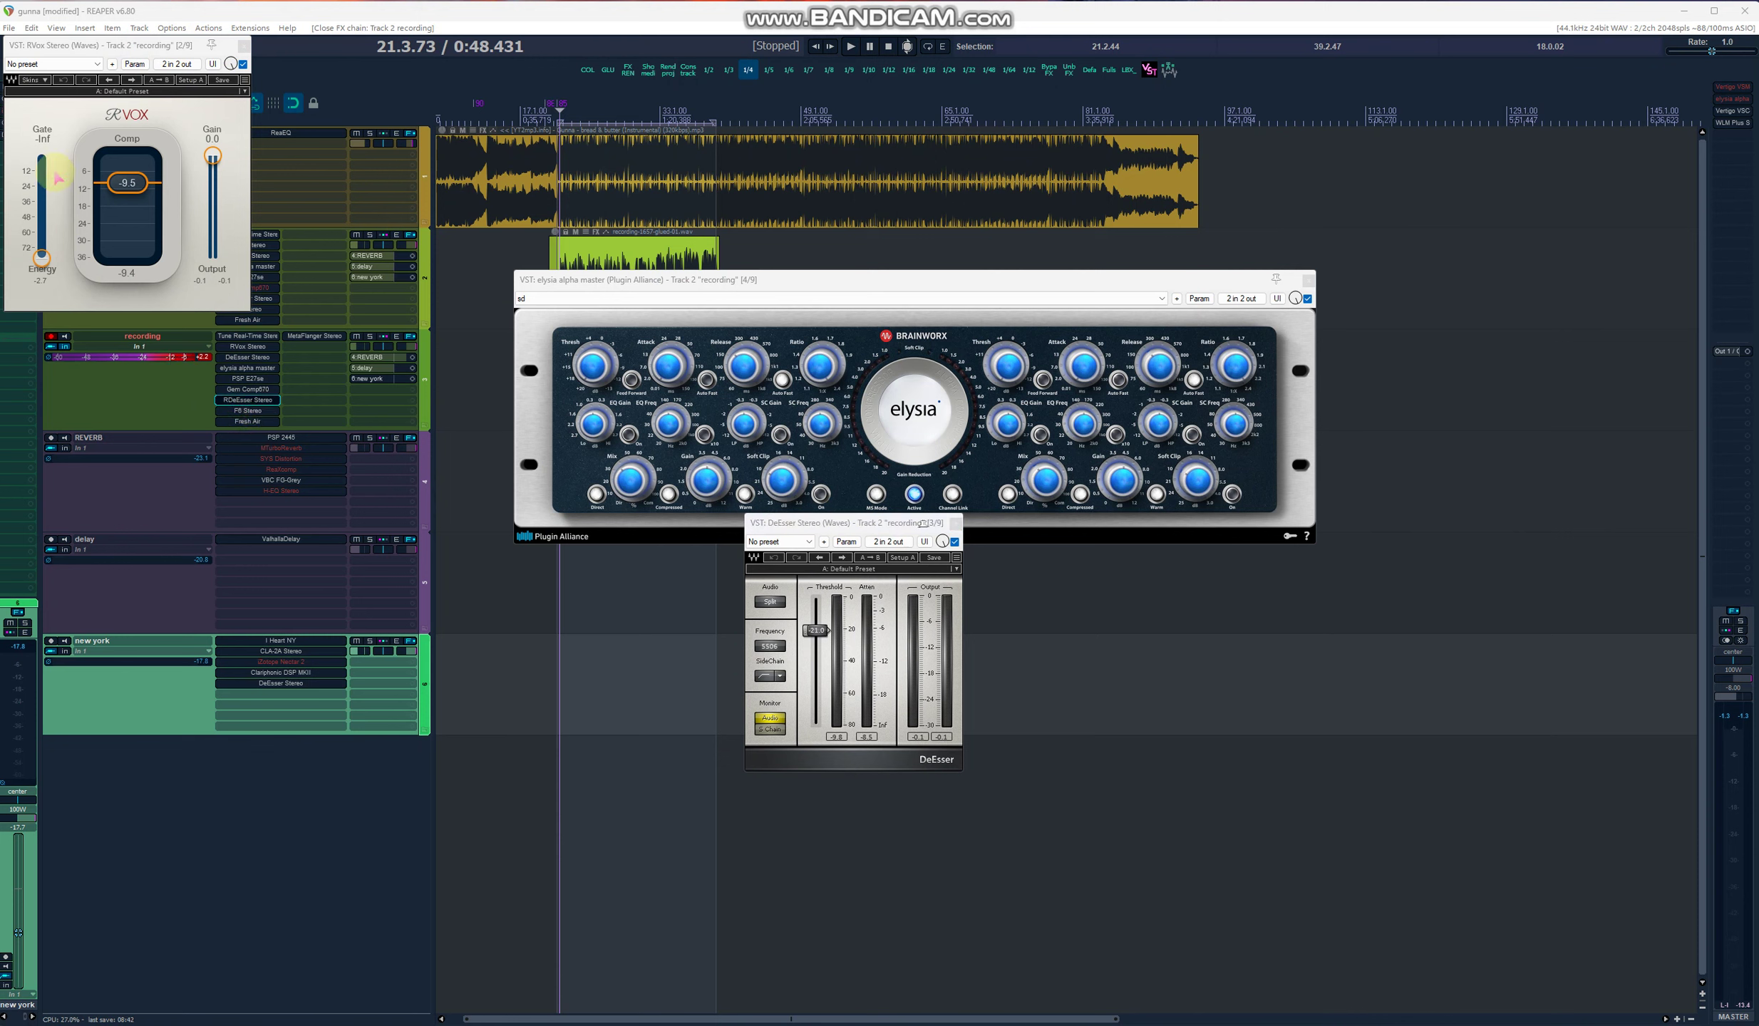
Step: Show the second recording track's Fresh Air and PSP E27se beside the other plugins, then close all plugin windows
{"action": "left_click", "coordinate": [247, 421]}
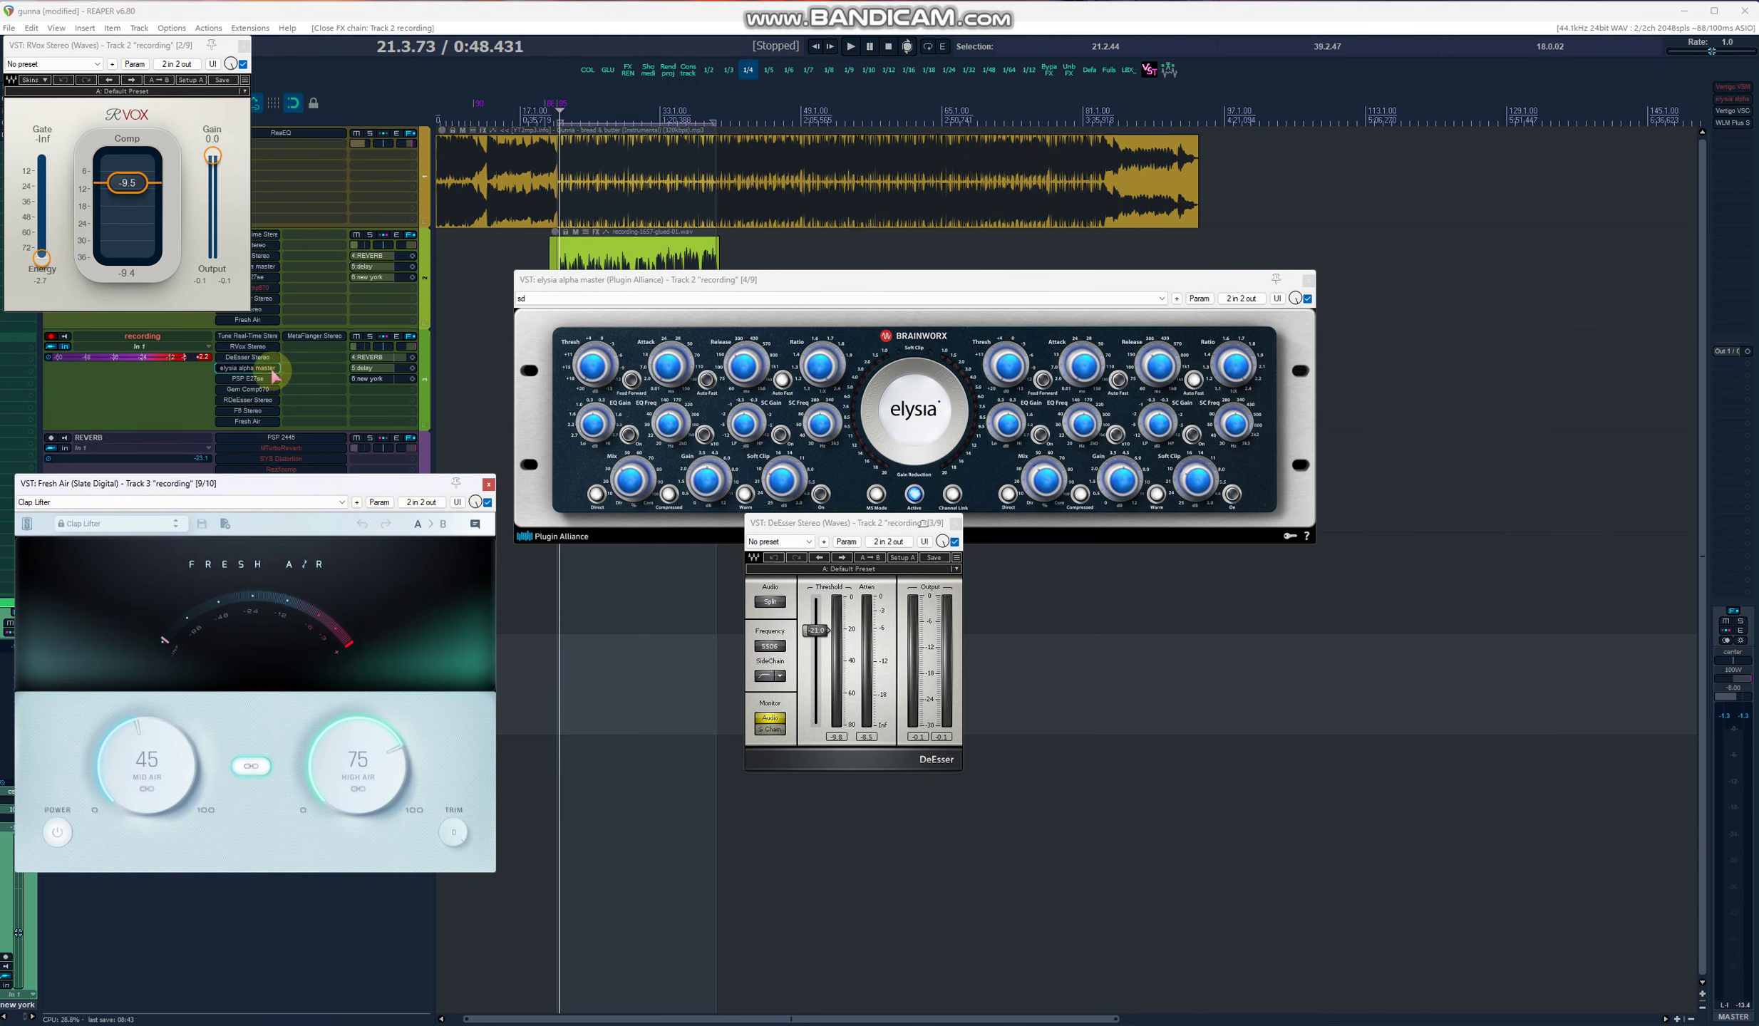
{"action": "left_click", "coordinate": [247, 379]}
{"action": "left_click_drag", "start_coordinate": [178, 47], "coordinate": [1274, 568]}
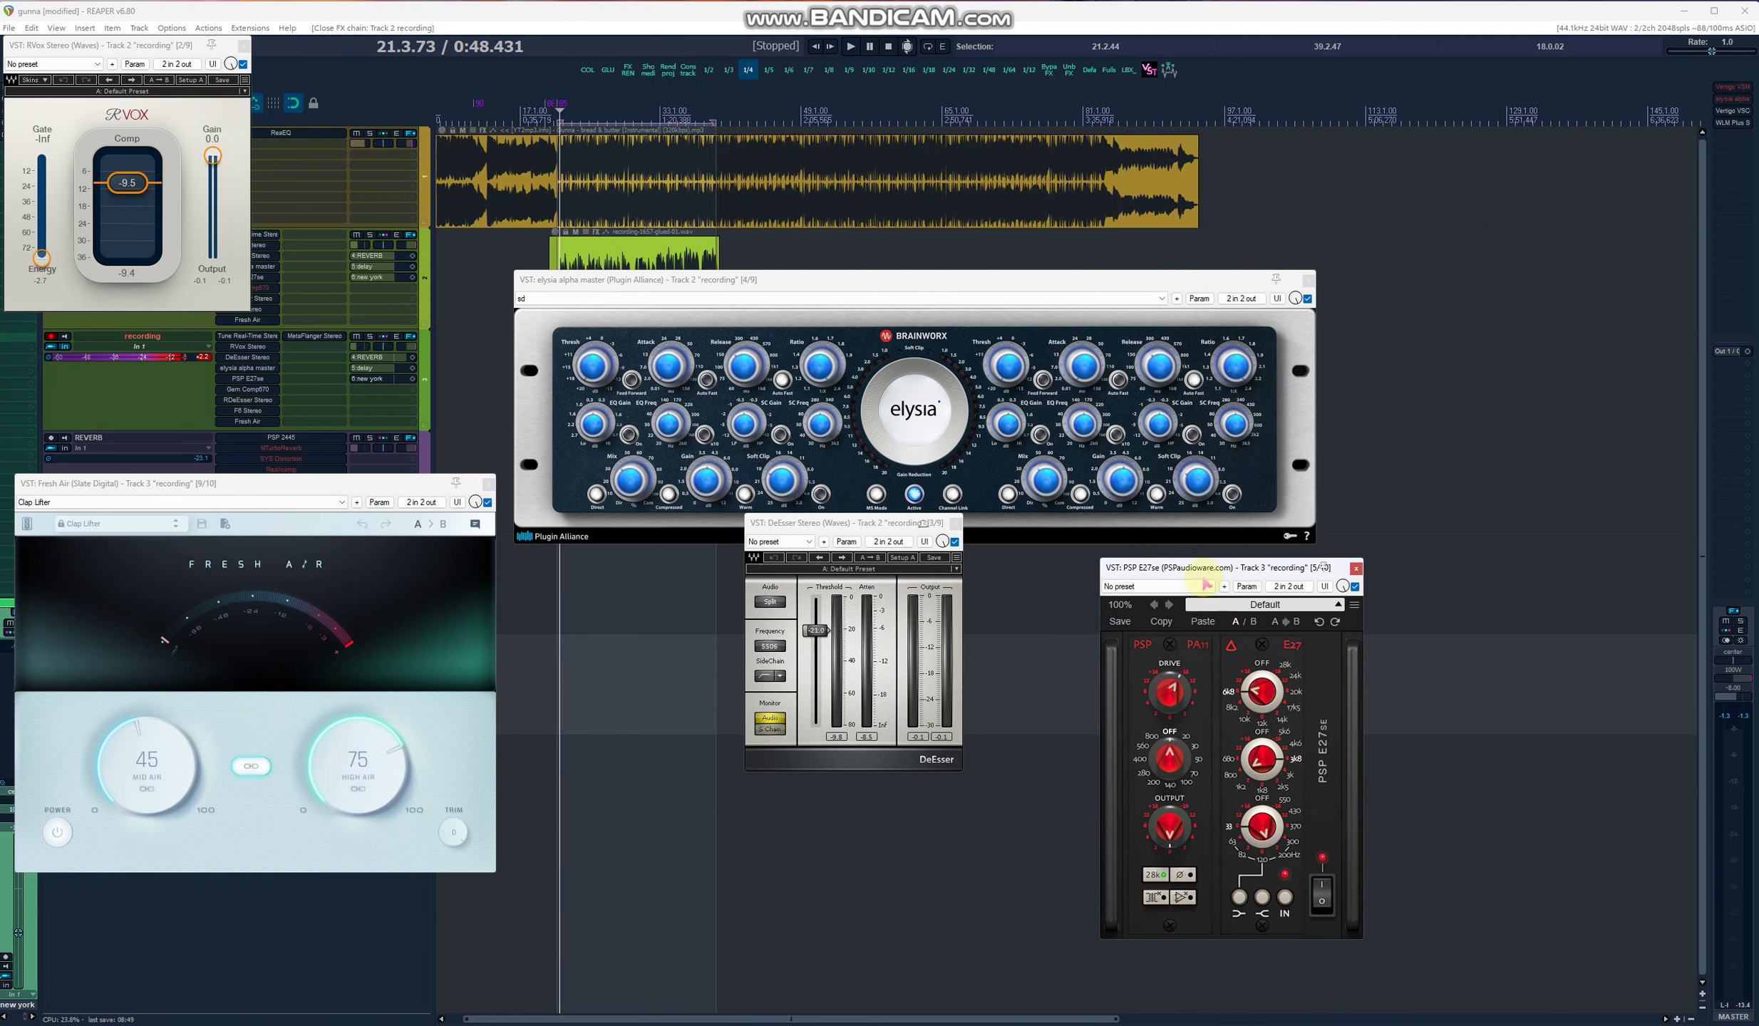
{"action": "key", "text": "Escape"}
{"action": "key", "text": "Escape"}
{"action": "key", "text": "Escape"}
{"action": "key", "text": "Escape"}
{"action": "key", "text": "Escape"}
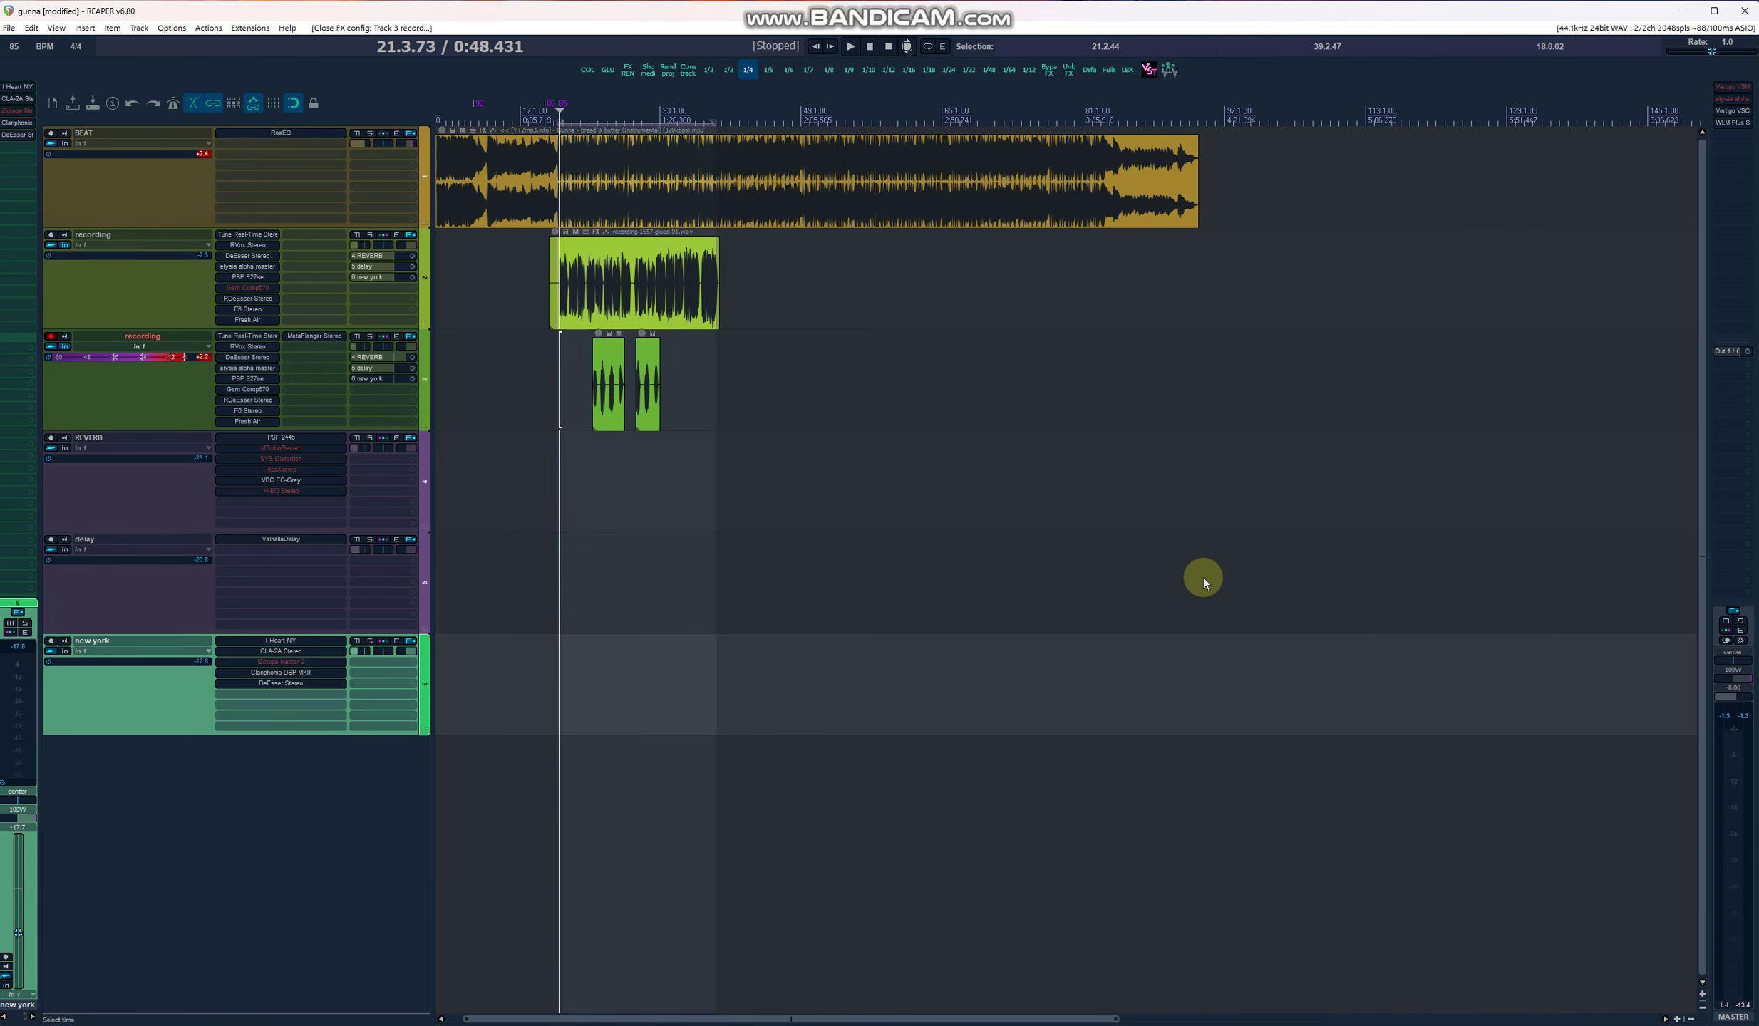